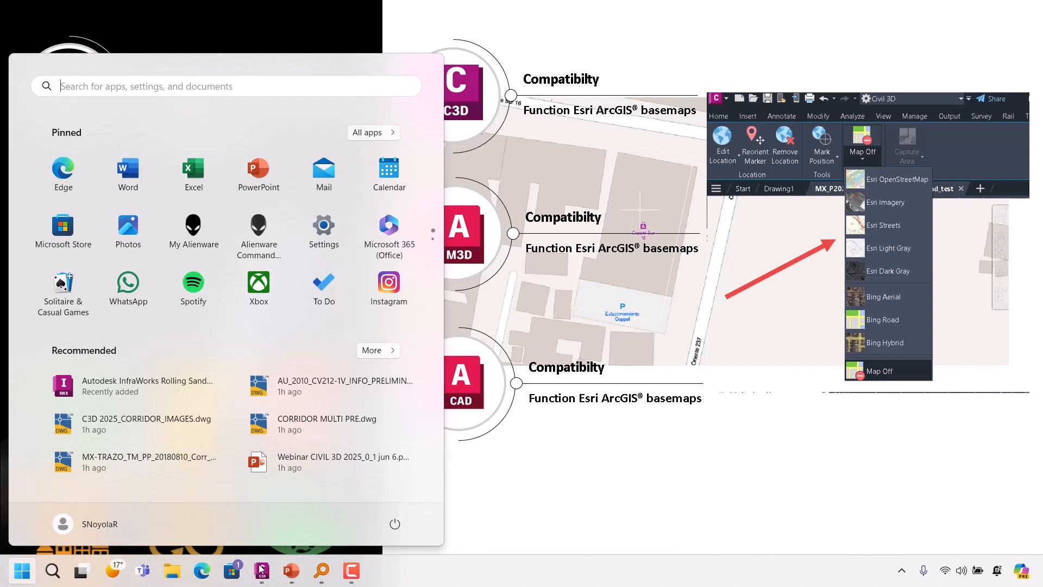
Return to the corridor drawing, zoom out, and display the Esri OpenStreetMap online basemap from Geolocation.
click(239, 497)
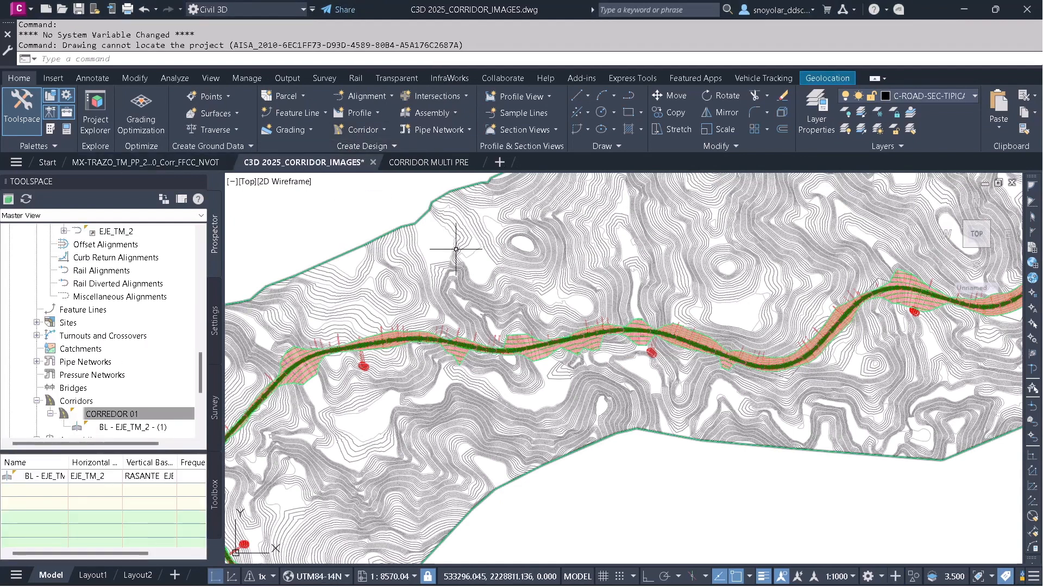
scroll(440, 243, down, 6)
scroll(533, 279, up, 2)
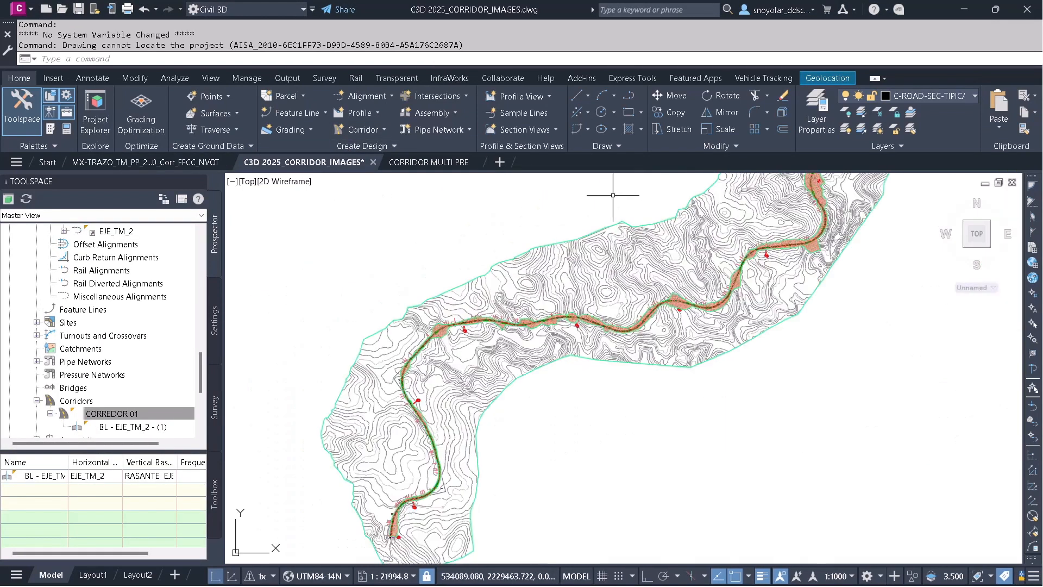
click(821, 81)
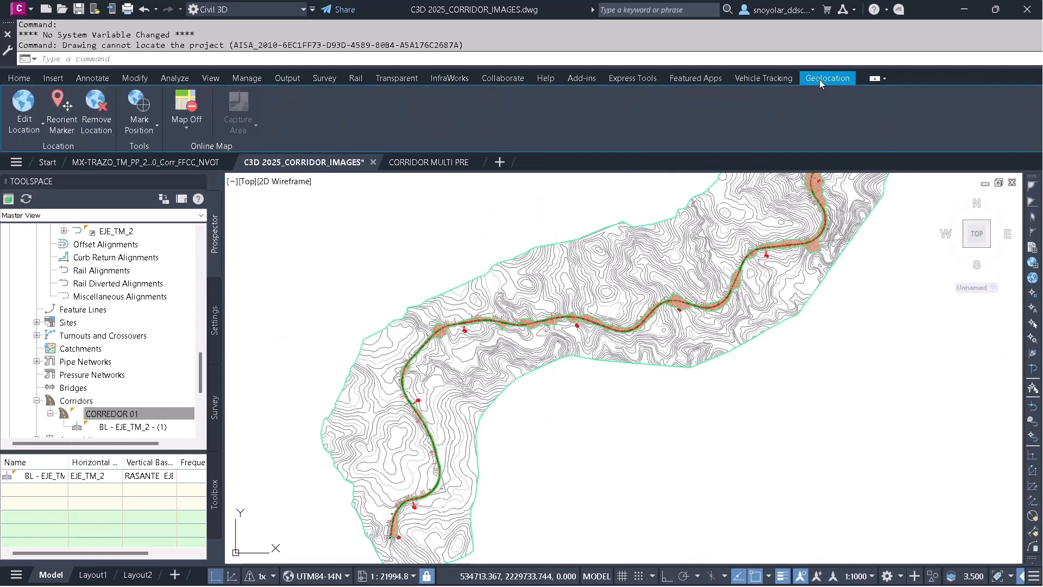
click(186, 125)
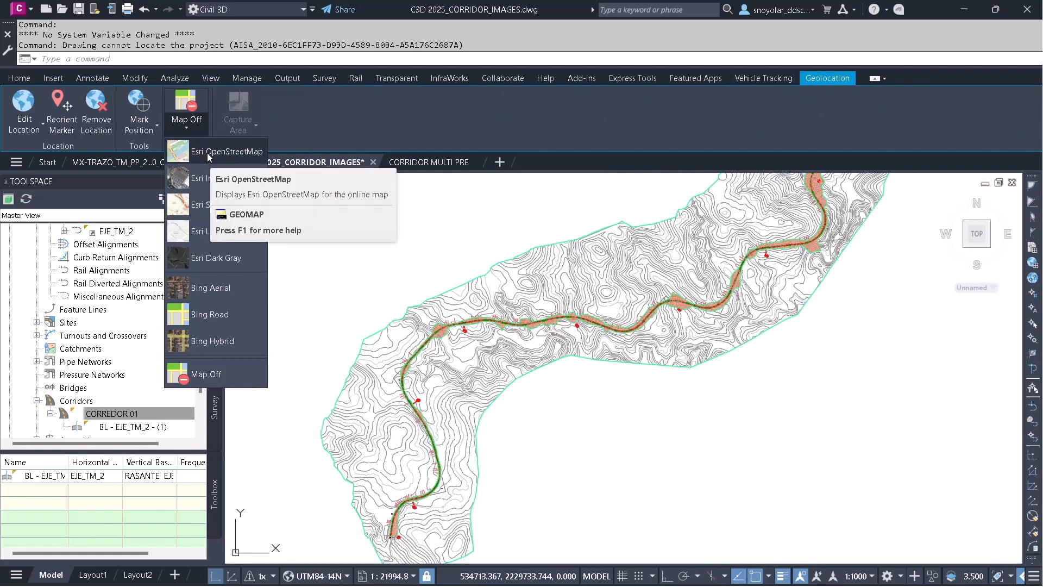
click(208, 156)
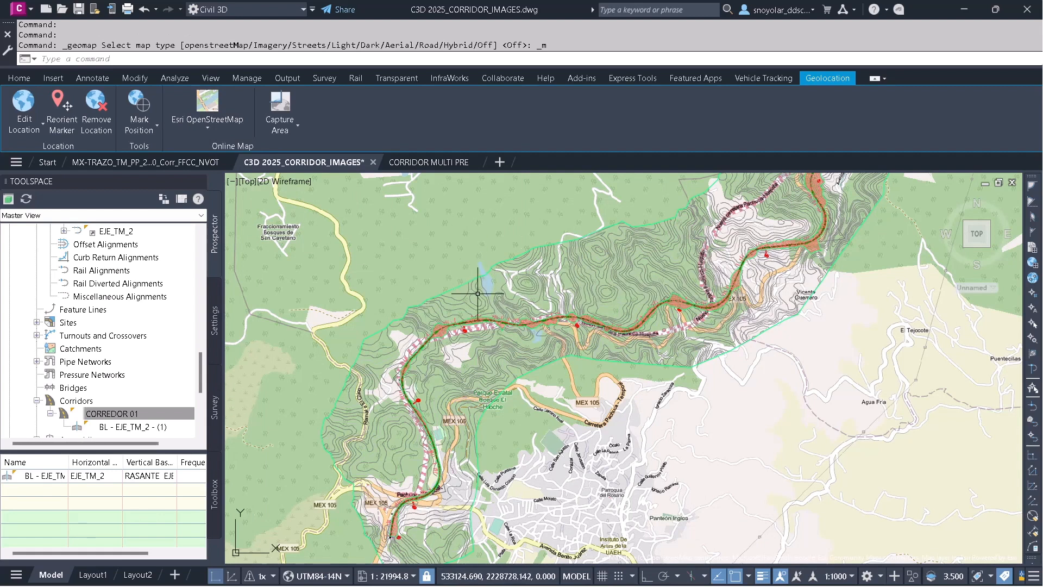
Switch the online basemap to Esri Imagery.
scroll(476, 335, down, 1)
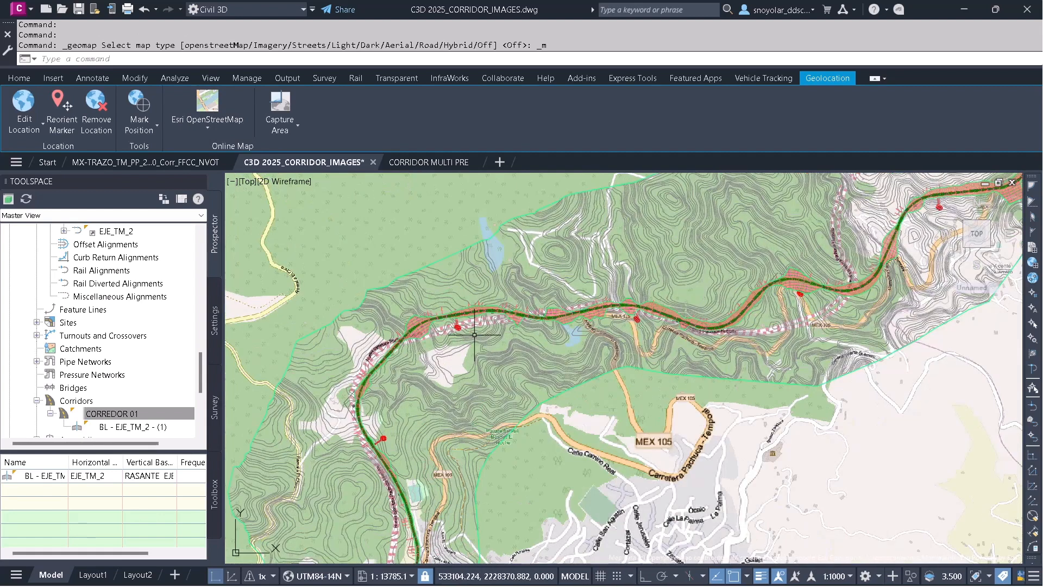
click(208, 124)
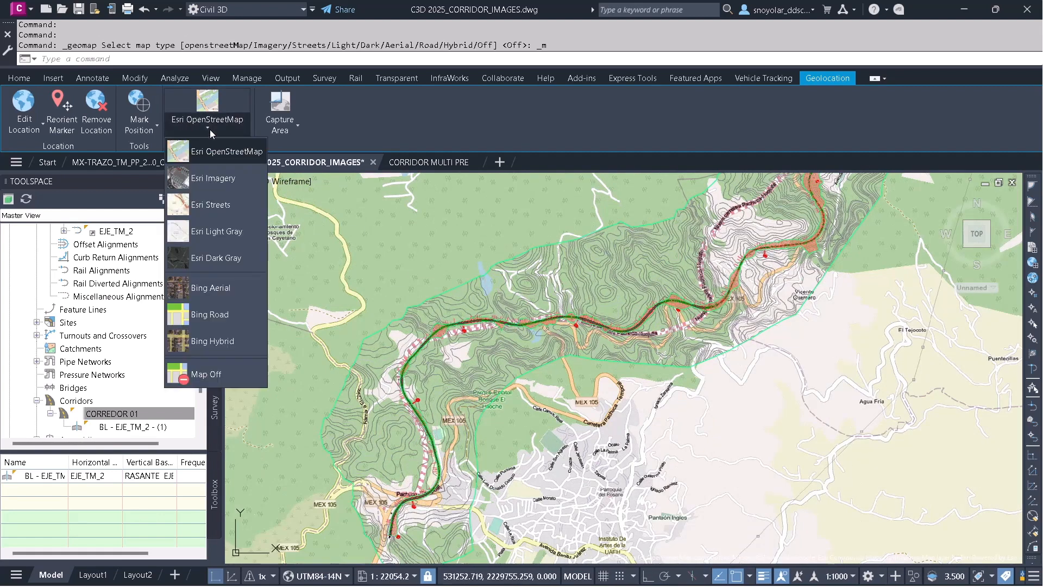
click(219, 179)
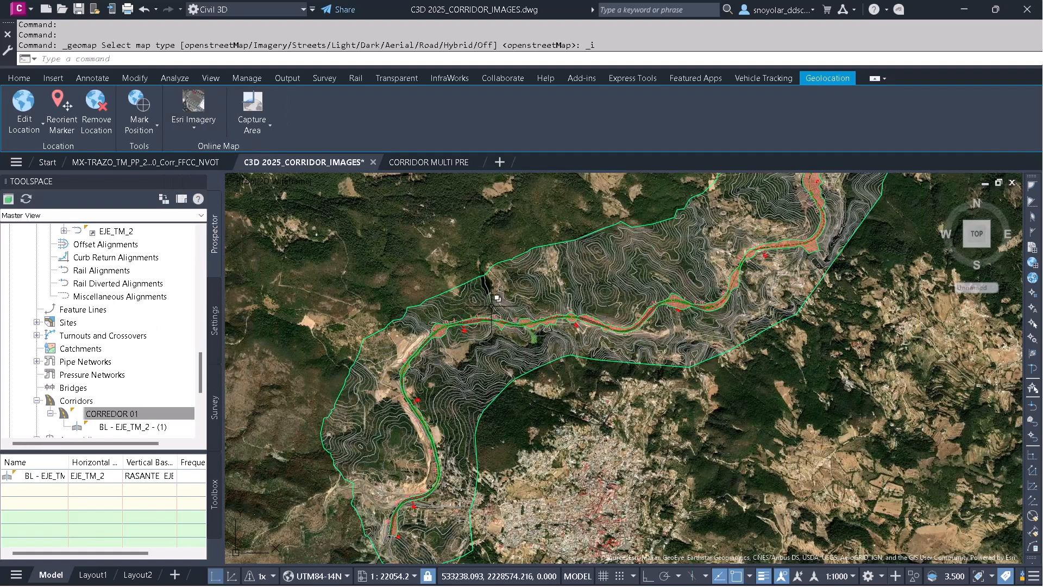
Change the online basemap to Esri Streets.
scroll(416, 358, up, 4)
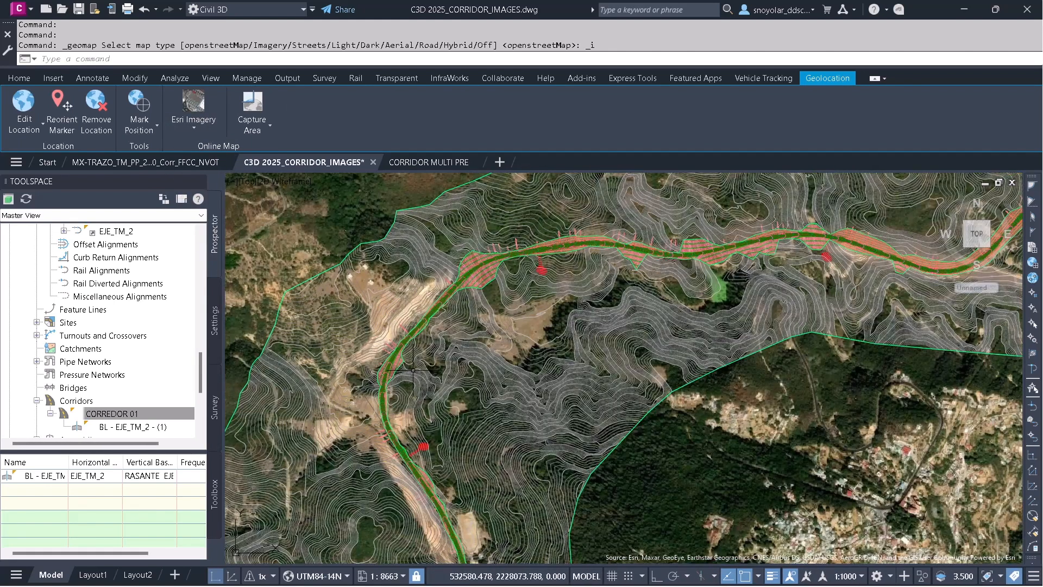
click(194, 130)
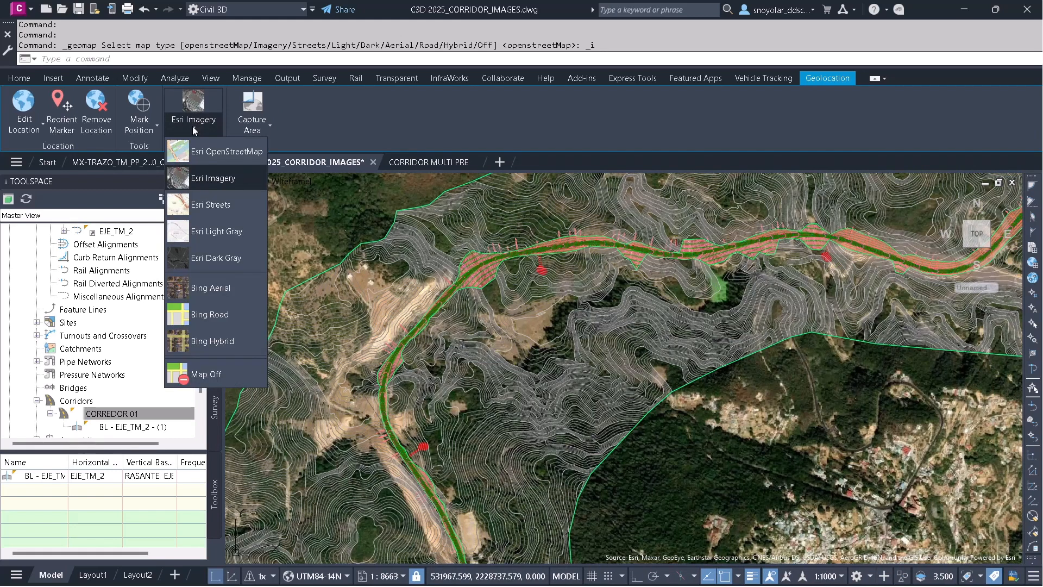
click(216, 206)
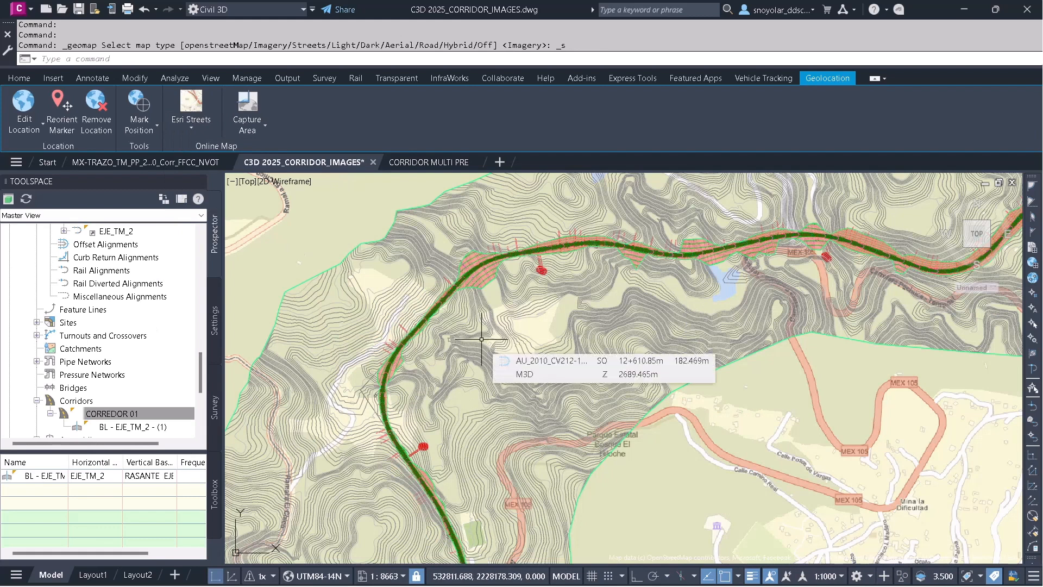
Change the online basemap to Esri Light Gray.
scroll(481, 339, down, 2)
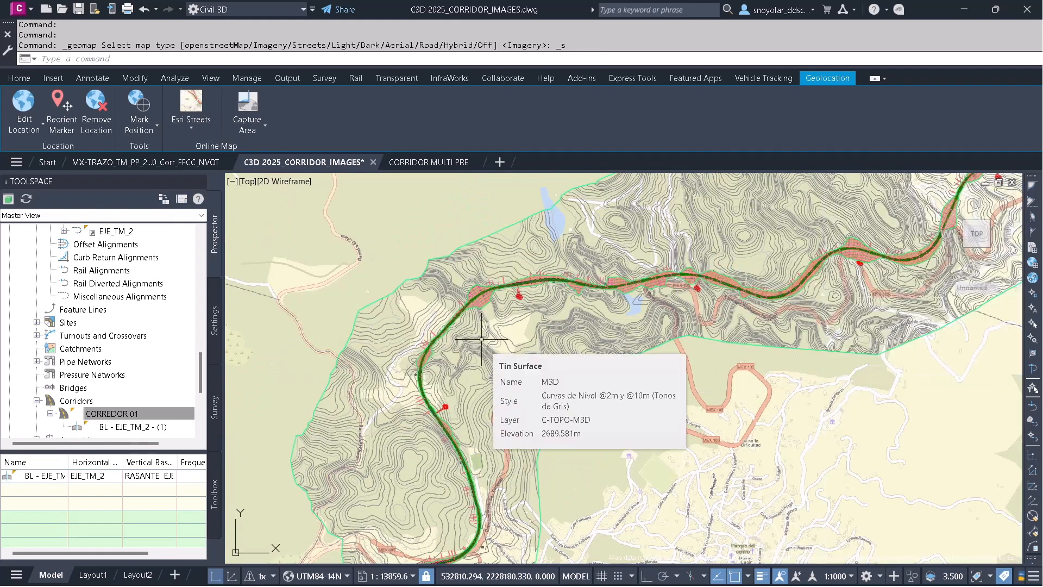
click(194, 128)
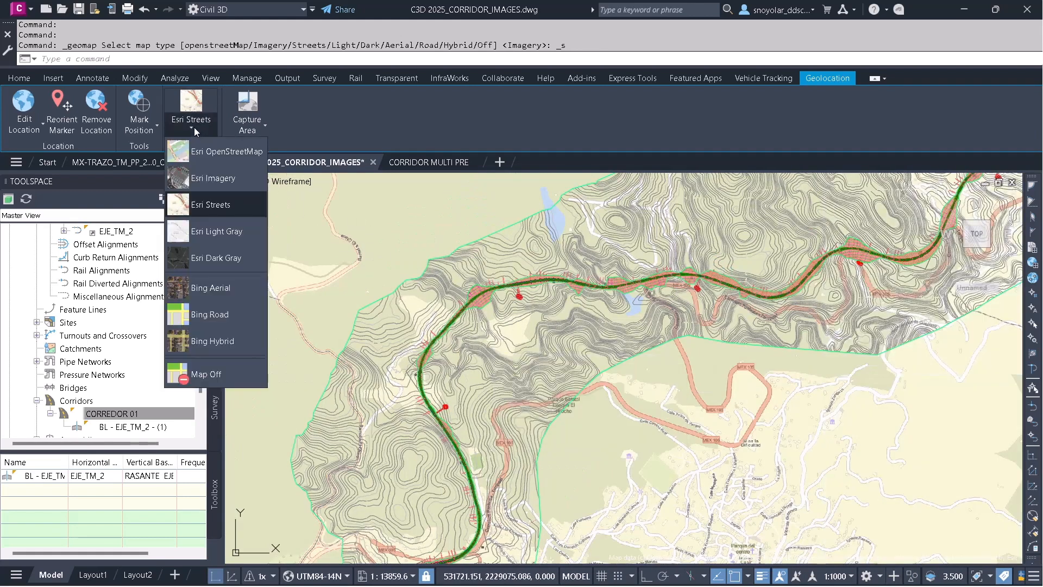
click(208, 232)
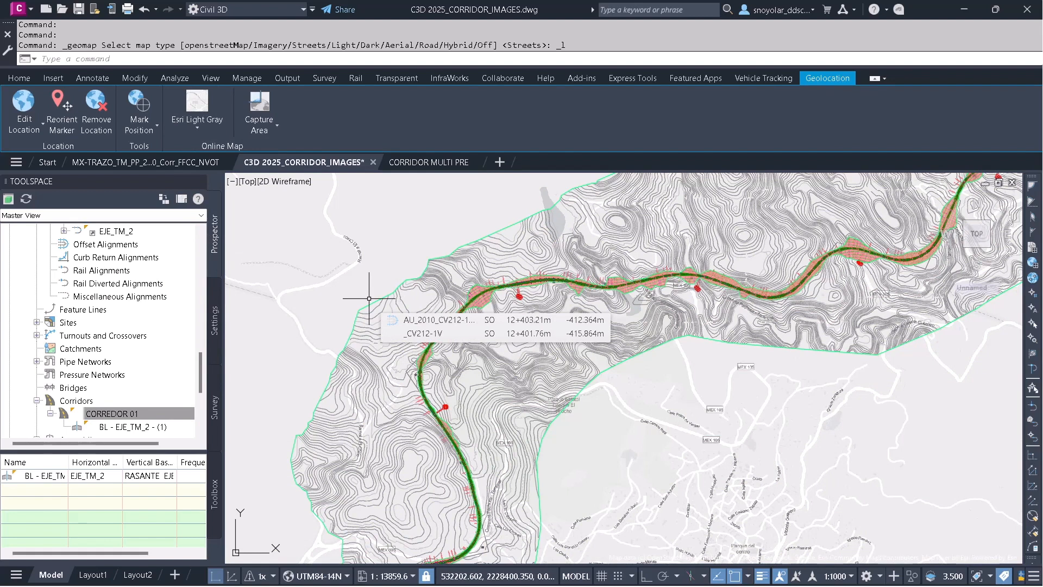
Switch the basemap to Esri Dark Gray, and turn the online map off.
click(197, 120)
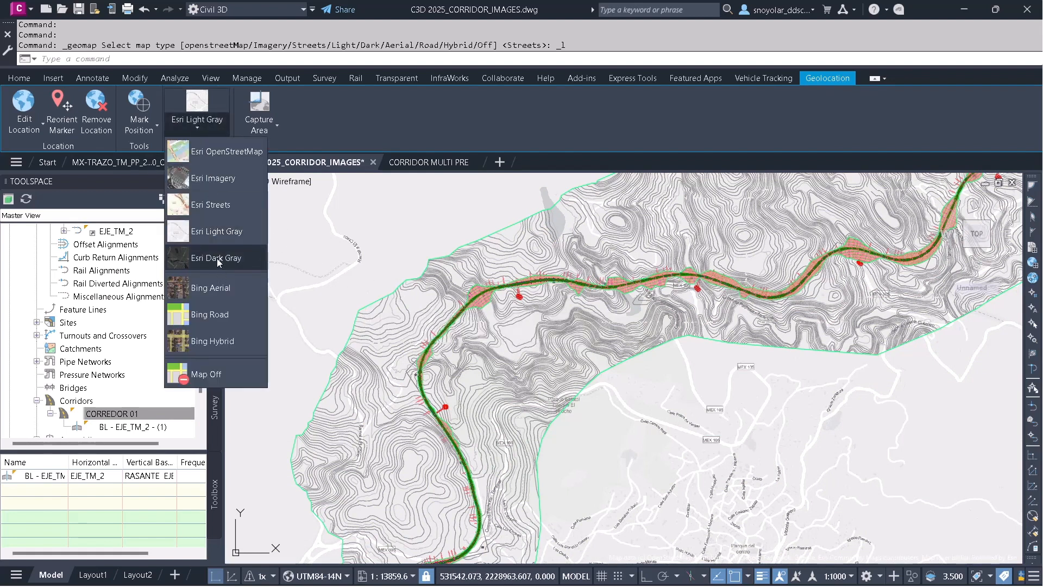
click(216, 259)
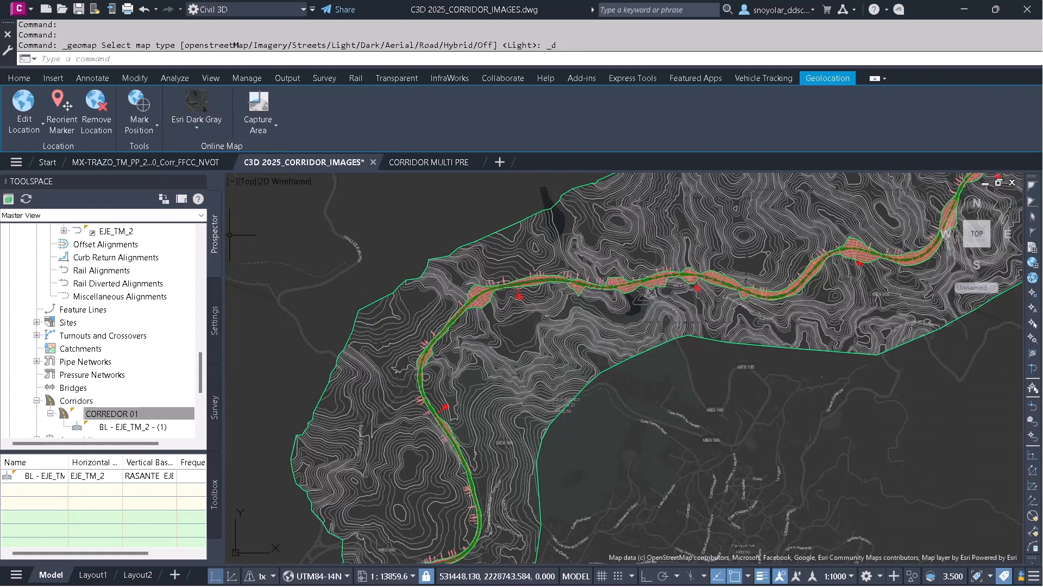
click(194, 126)
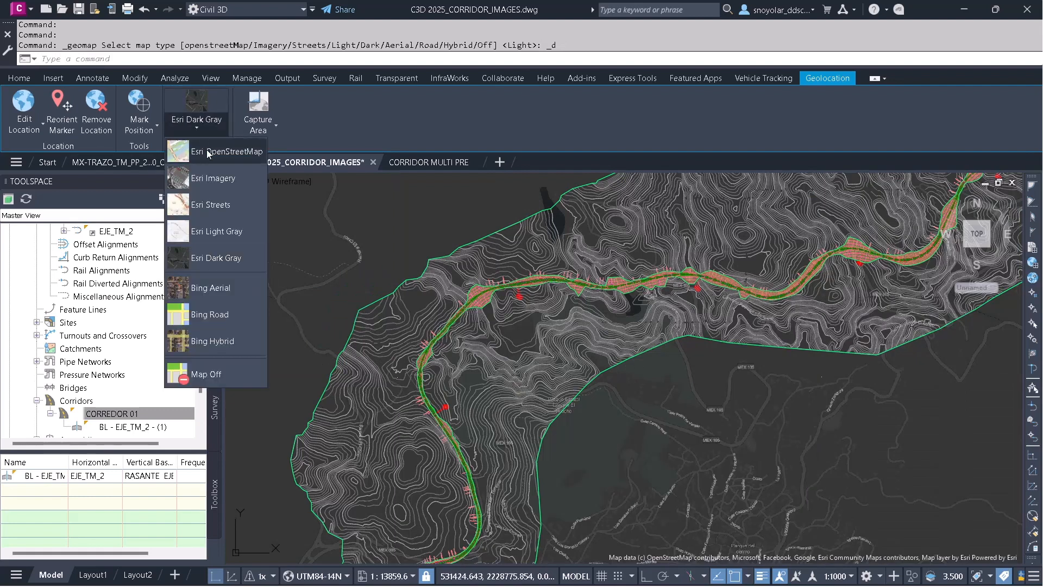
click(207, 373)
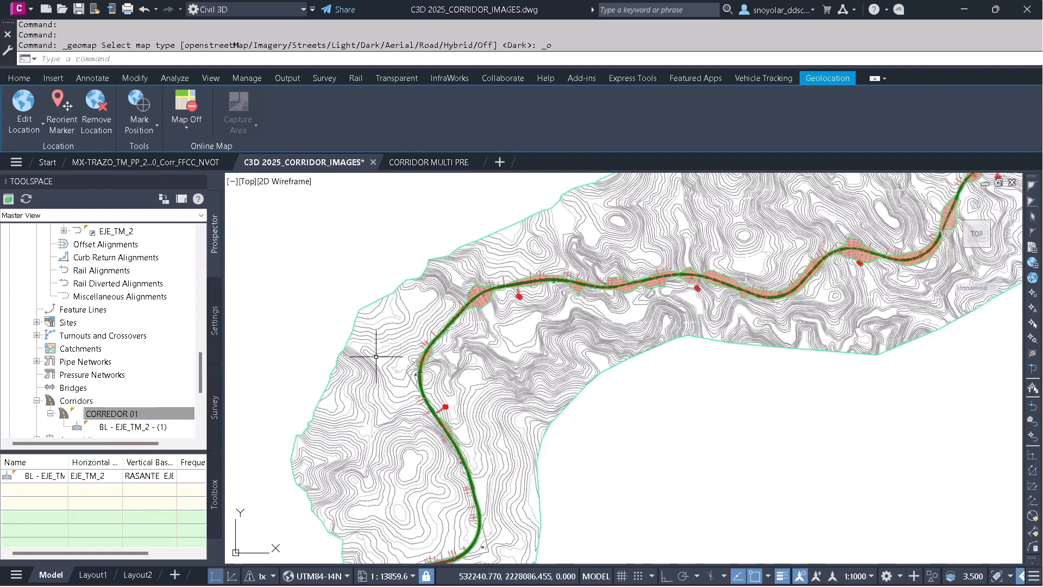
click(41, 126)
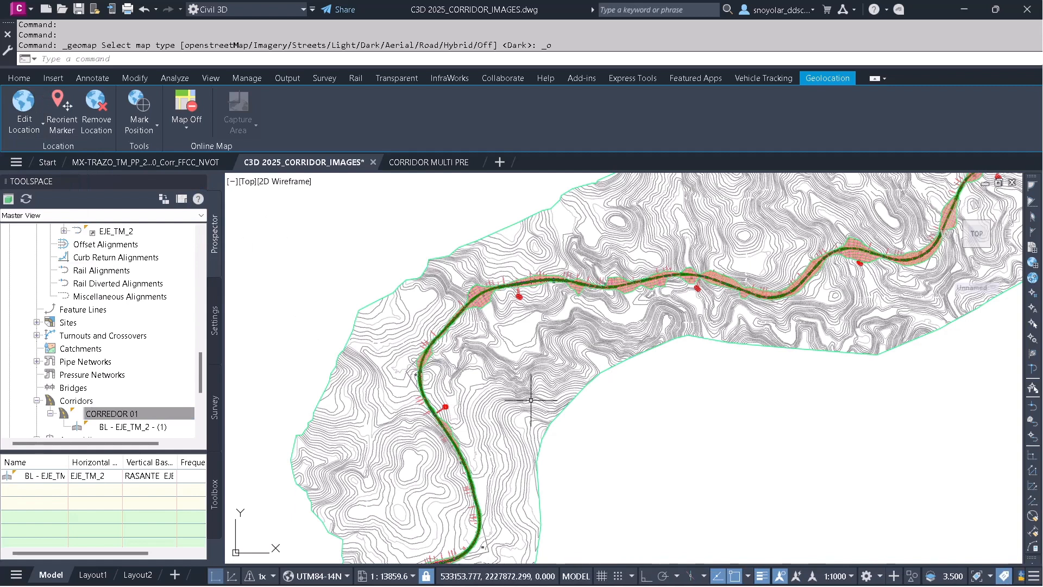
key(super)
mouse_move(267, 576)
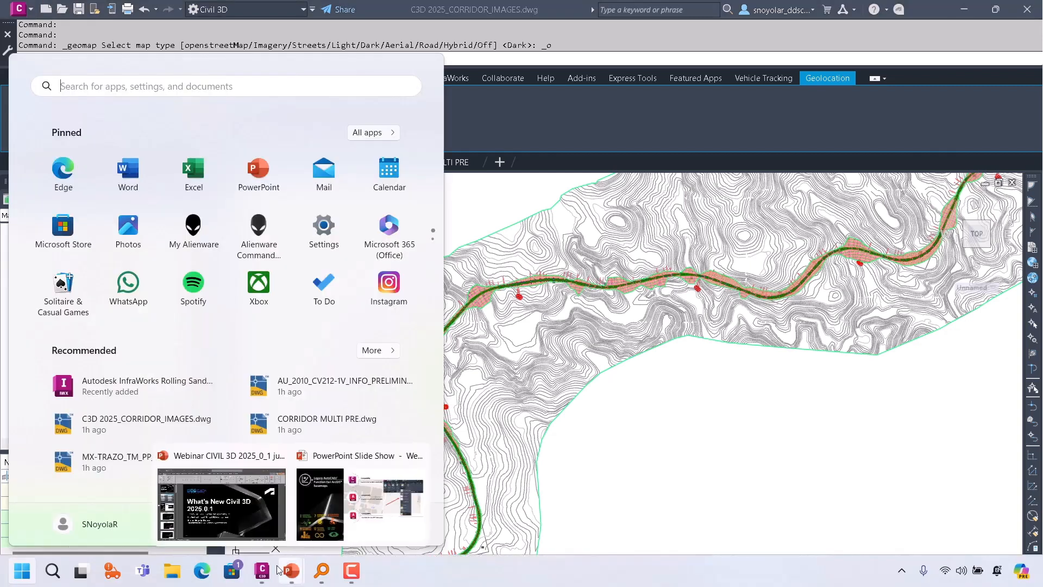
click(334, 522)
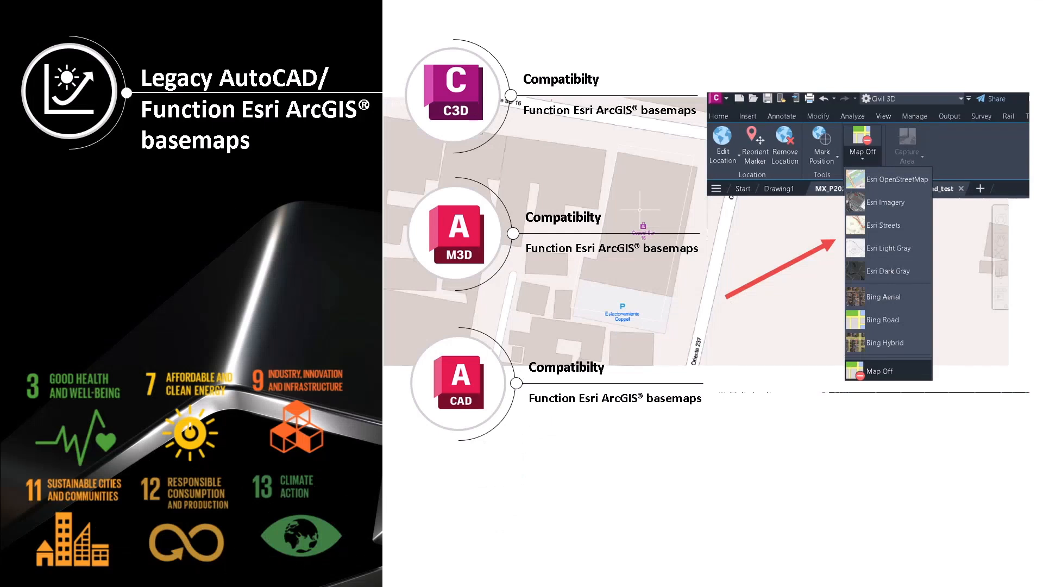
key(Right)
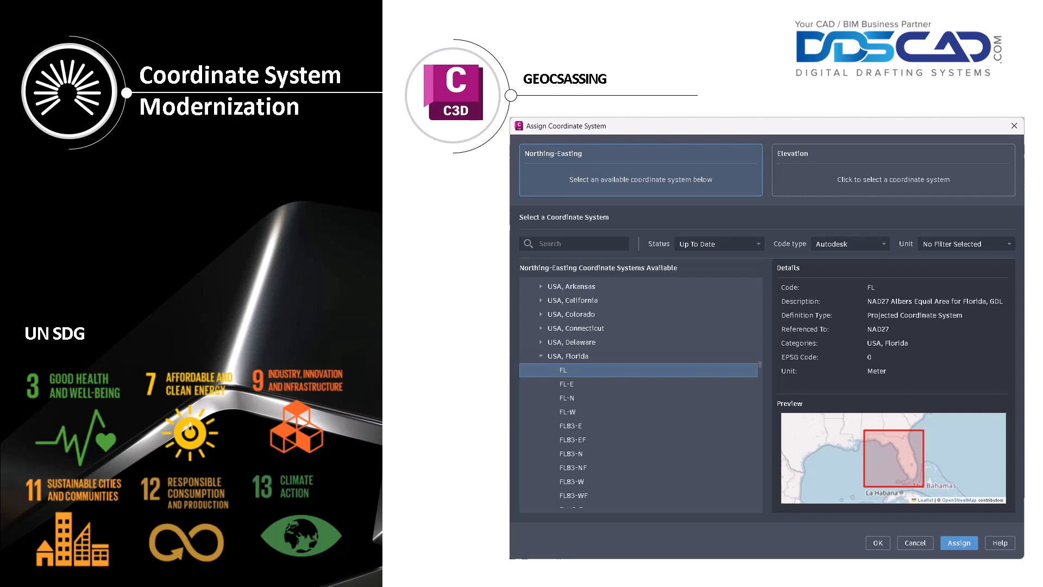
Return to the Civil 3D corridor drawing and show the Toolspace Settings tab.
key(super)
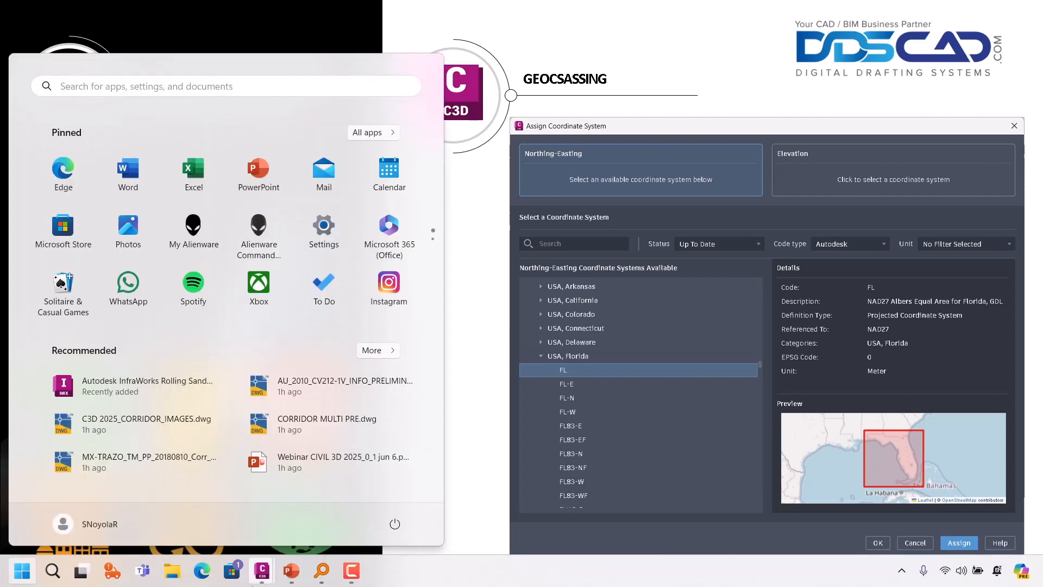
mouse_move(260, 577)
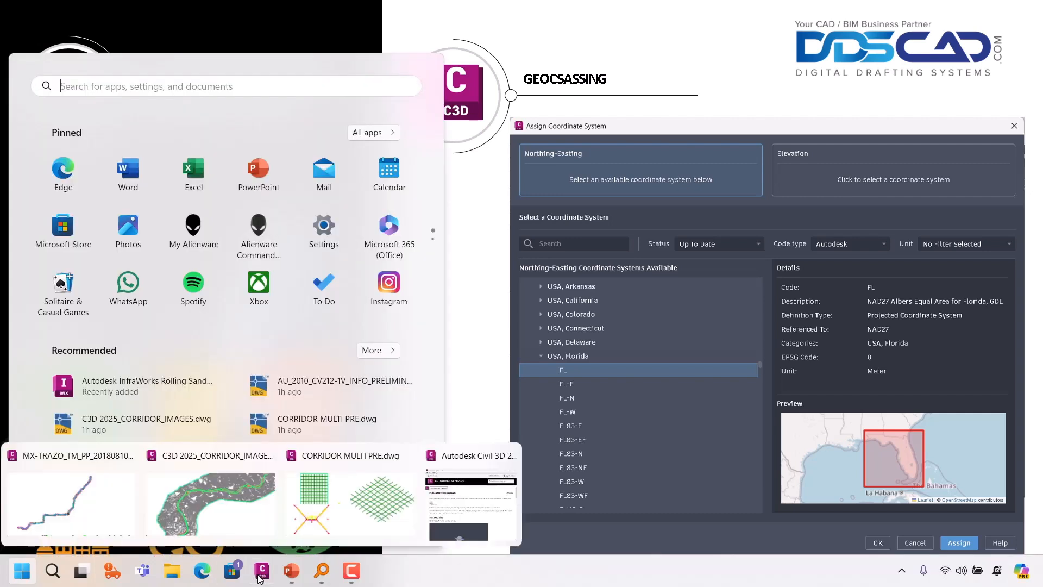
click(249, 511)
drag(200, 363, 194, 232)
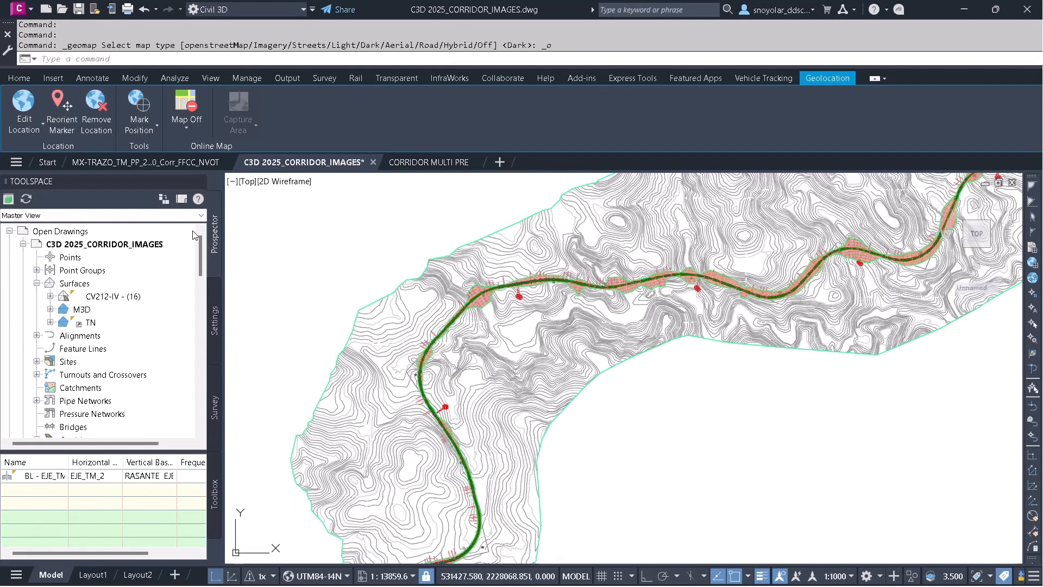
click(219, 311)
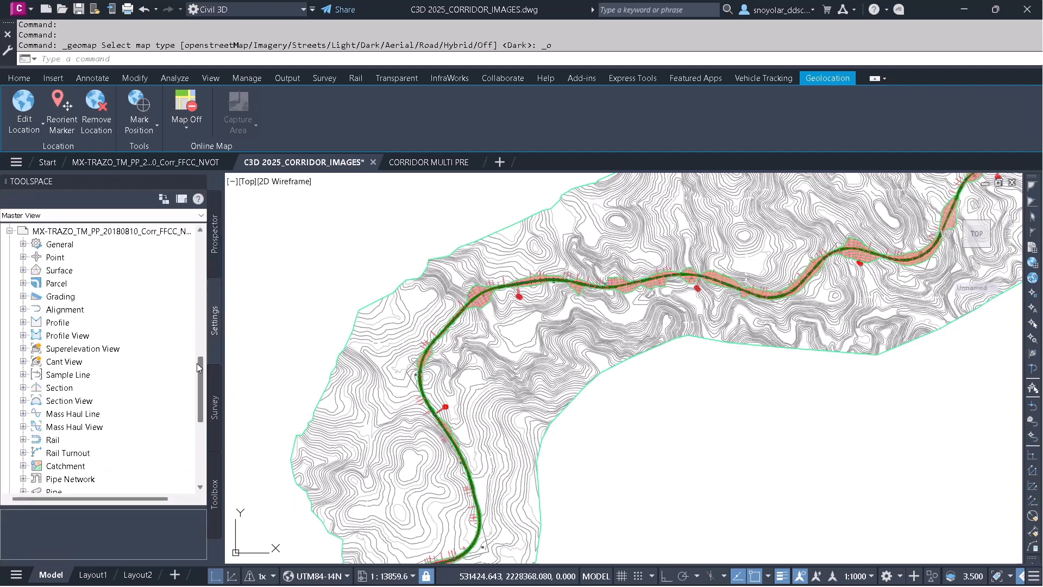
Review the units and coordinate zone in the drawing settings of C3D 2025_CORRIDOR_IMAGES.
drag(197, 363, 190, 233)
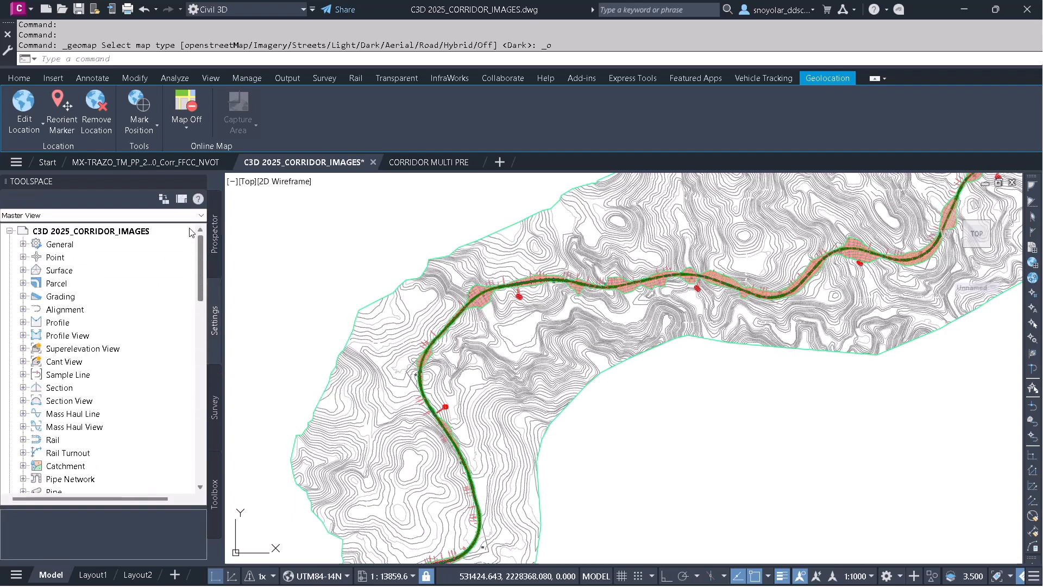
click(113, 232)
right_click(112, 232)
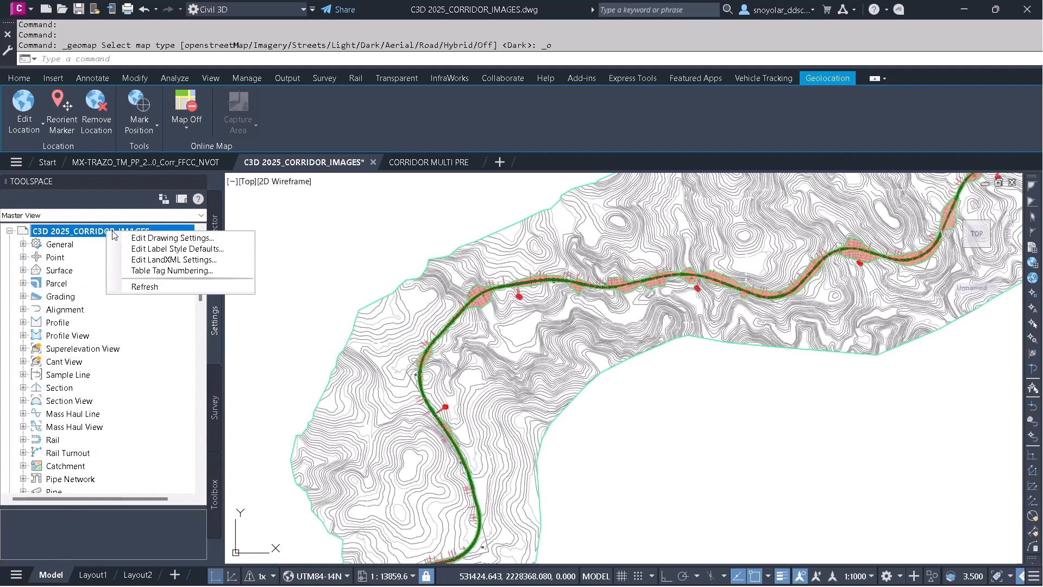
click(157, 239)
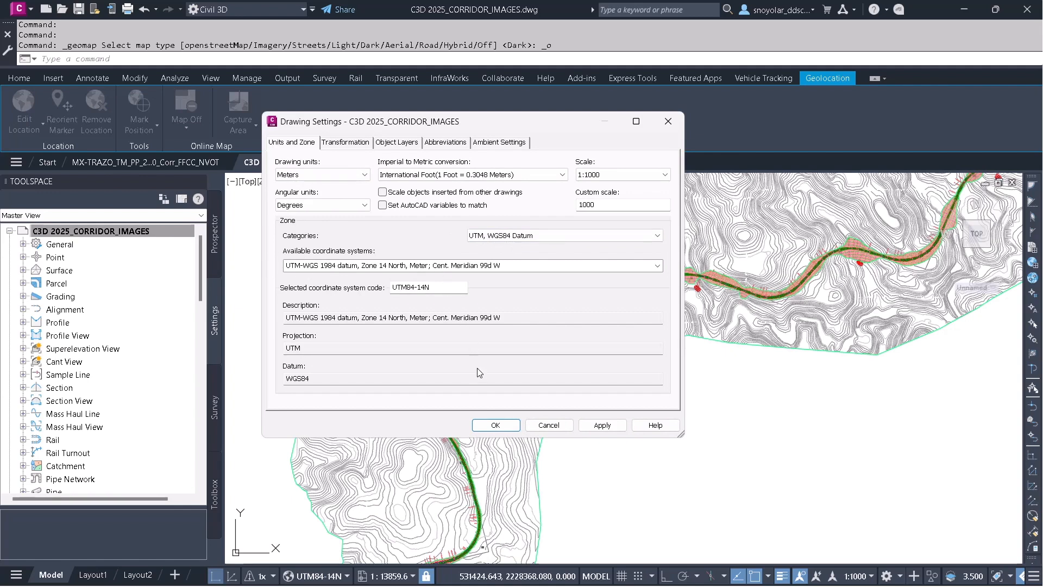
click(496, 425)
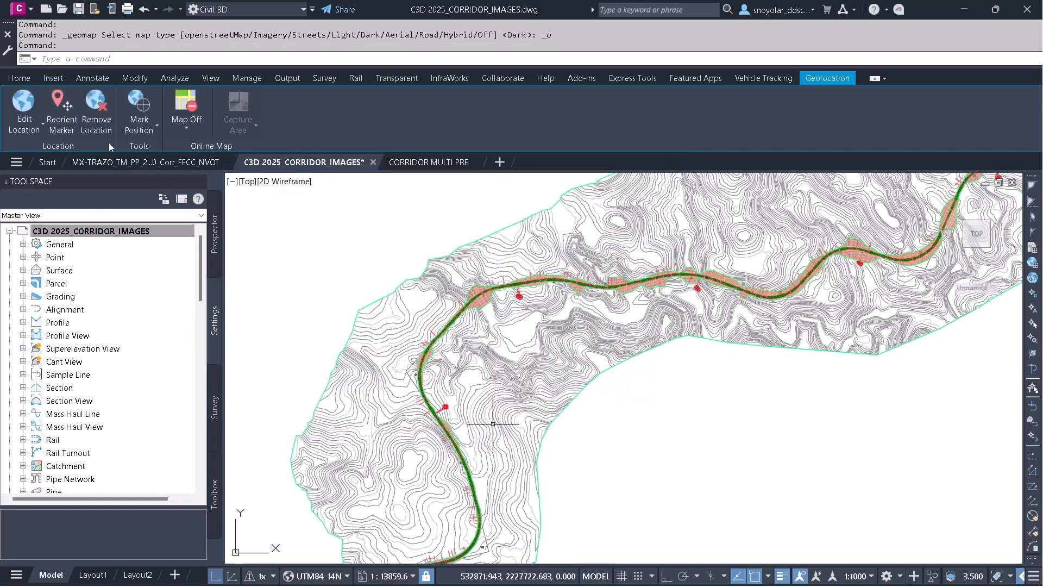
Open the Map Task Pane from the Home palettes.
click(20, 78)
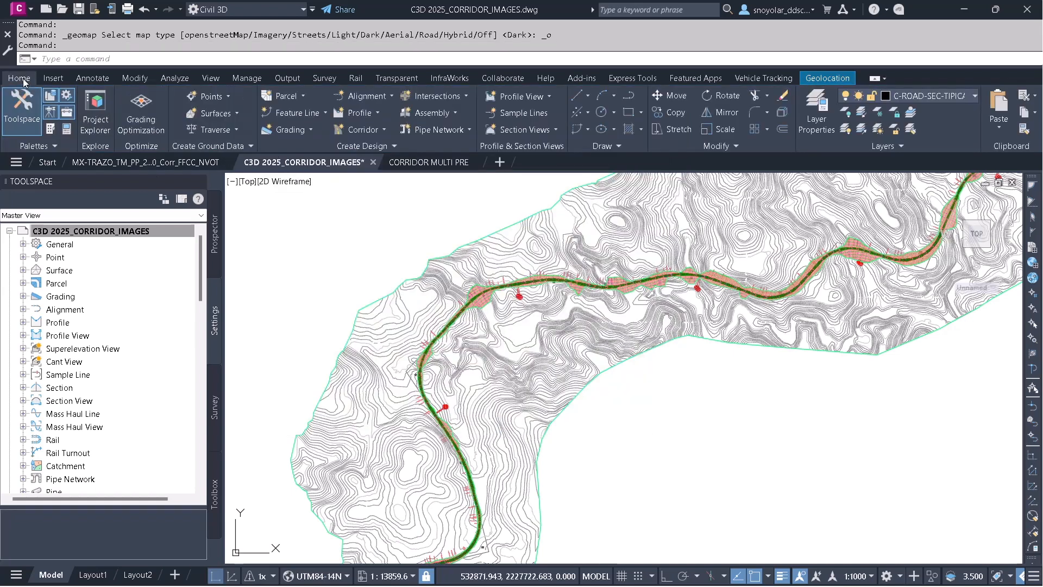
click(46, 147)
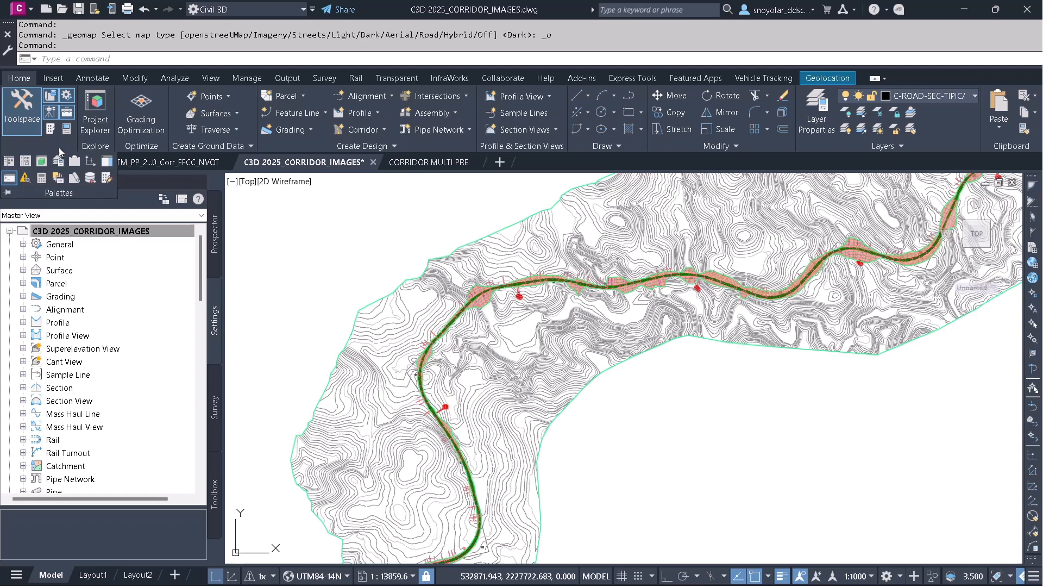
click(107, 162)
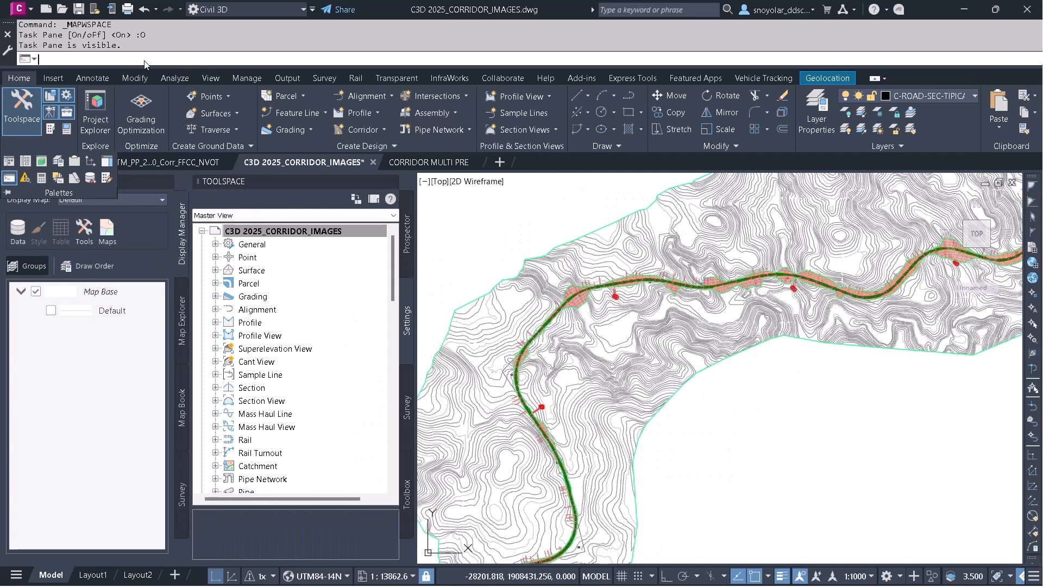
Open the current drawing's coordinate system assignment from Map Explorer, browse the coordinate system library, and cancel without changes.
click(183, 326)
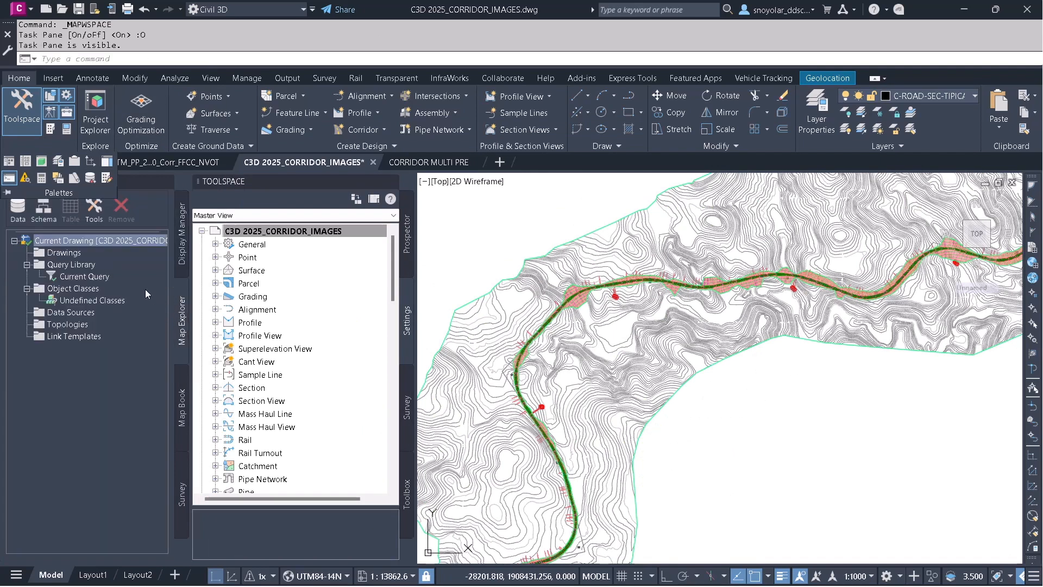
right_click(93, 244)
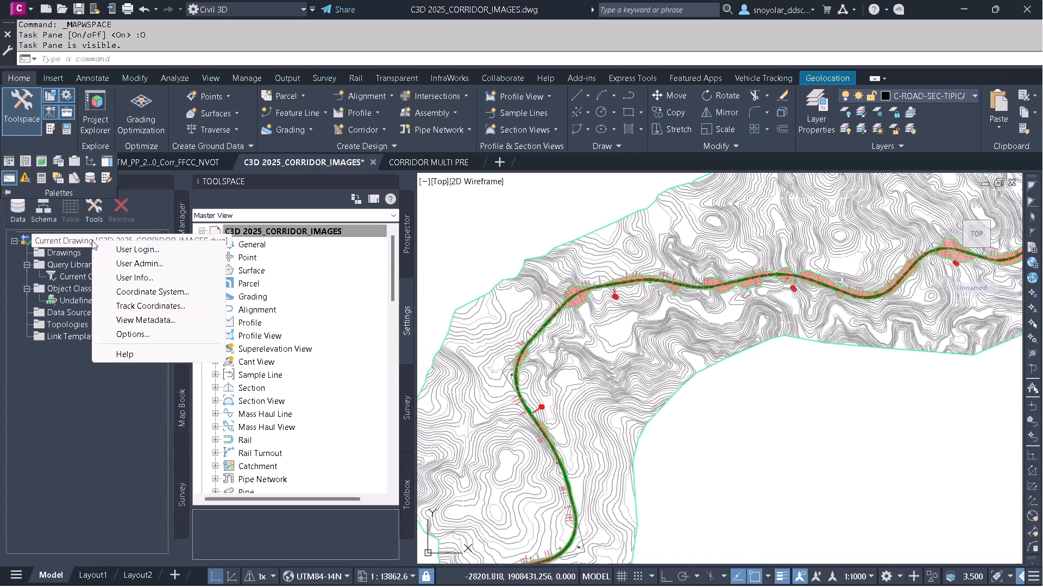
click(156, 292)
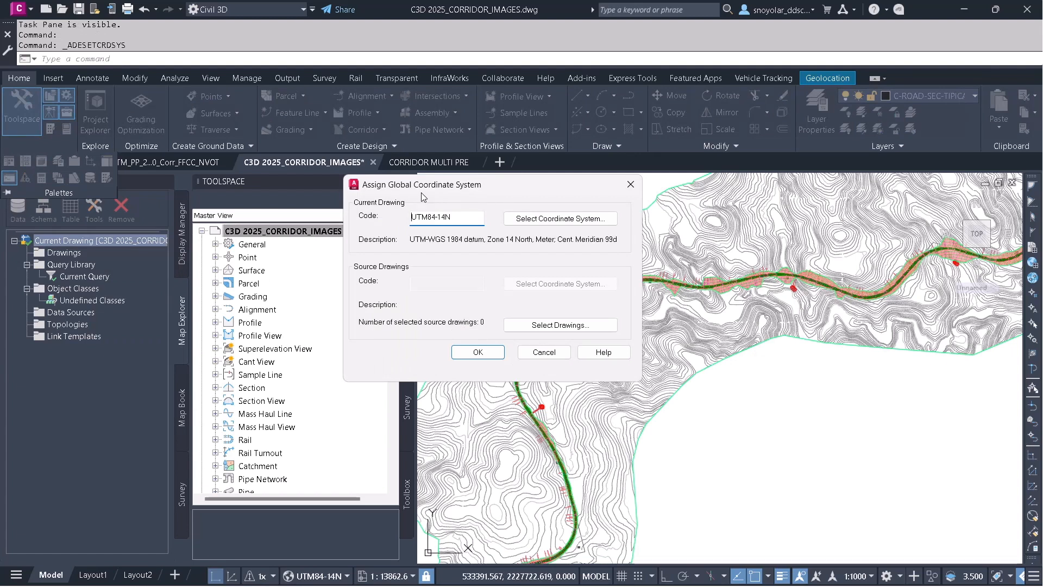
click(528, 219)
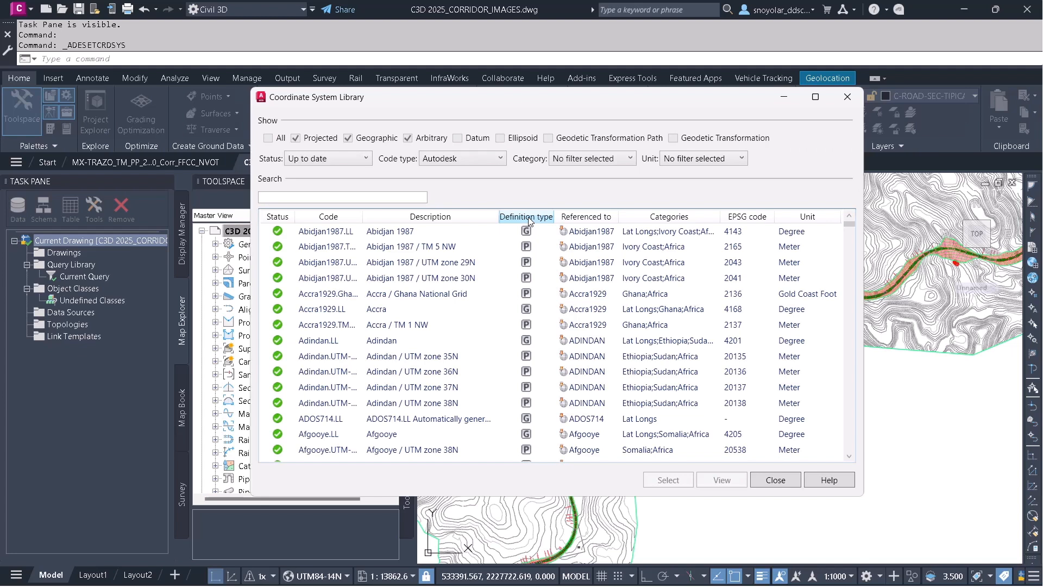
click(777, 479)
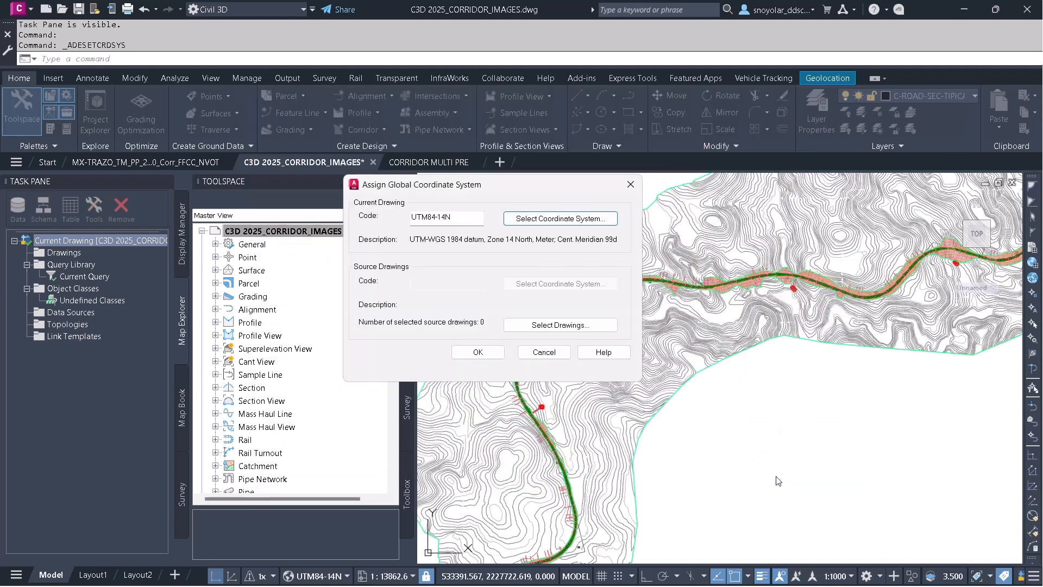
click(560, 352)
Close the Map Task Pane to return to the Toolspace and drawing.
click(292, 235)
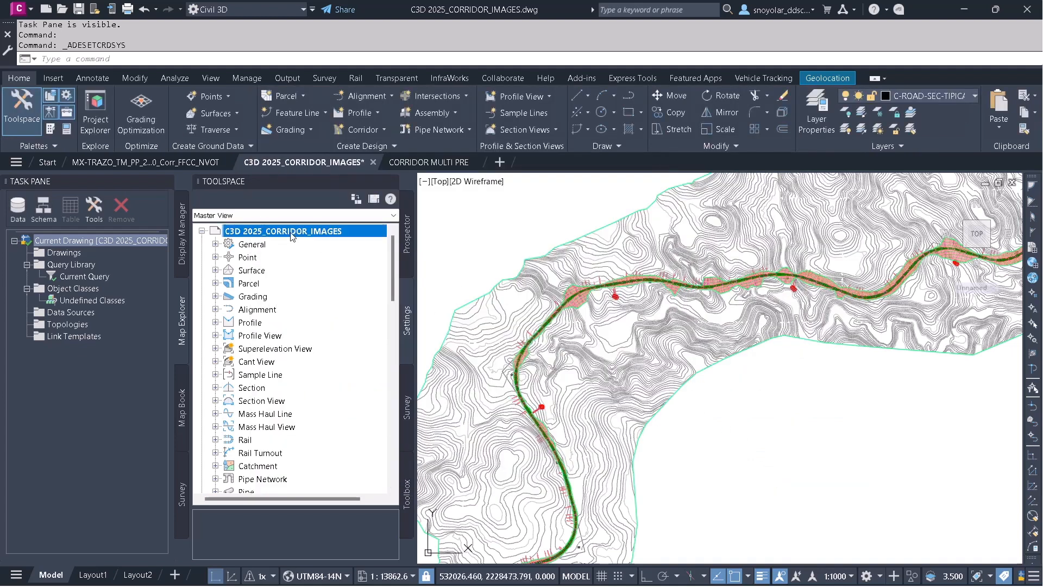
click(167, 181)
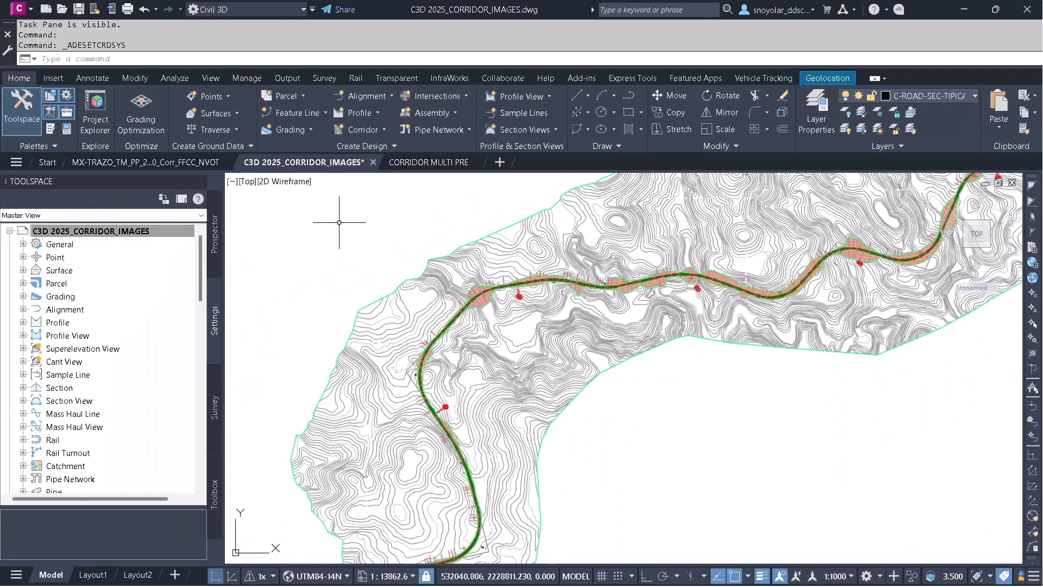
click(388, 229)
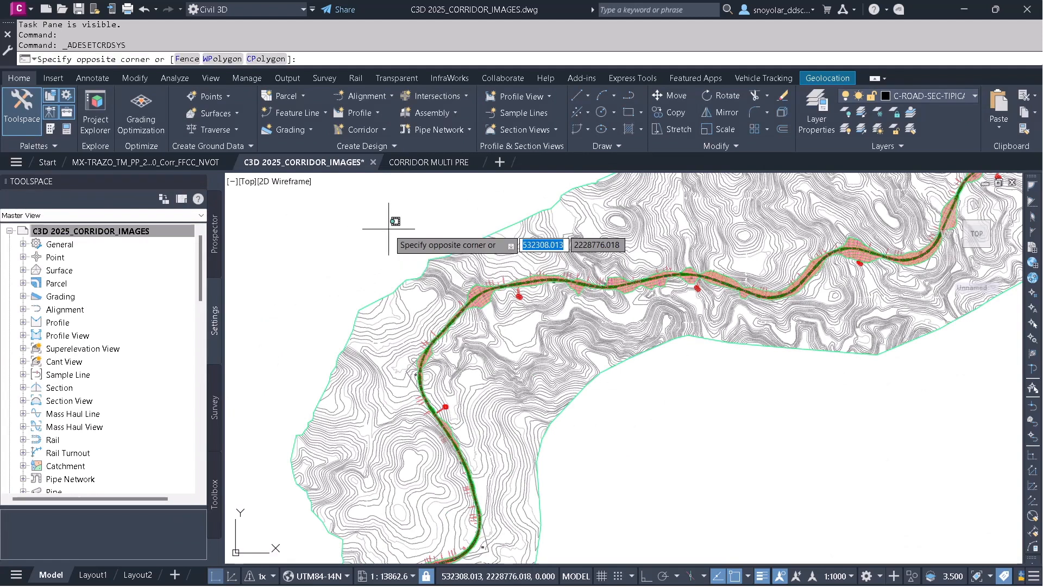
click(429, 216)
Run GEOCSASSIGN and browse the projected coordinate systems, highlighting UTM84-16N for northing-easting.
text(geo)
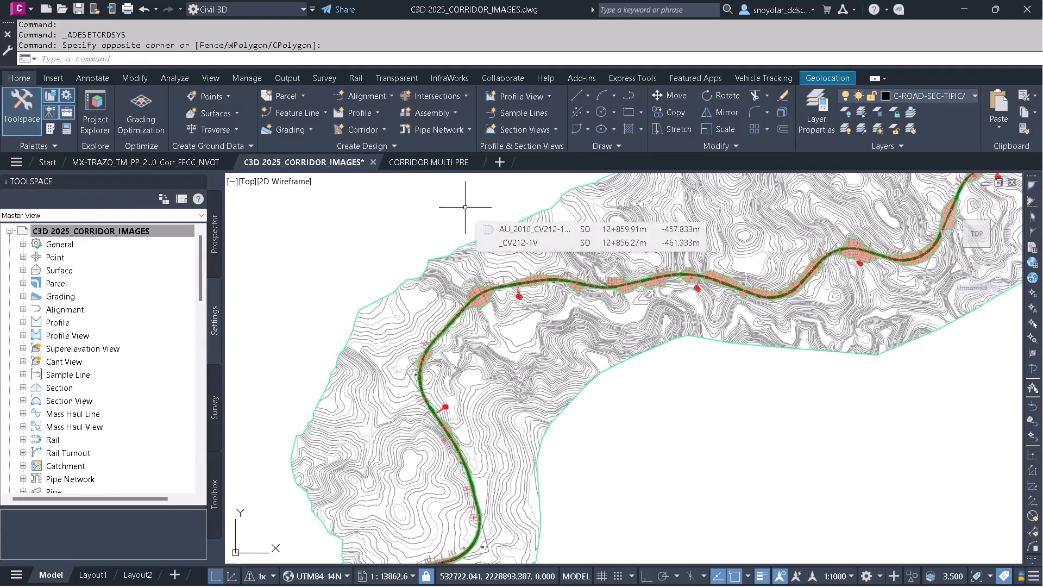
text(cs)
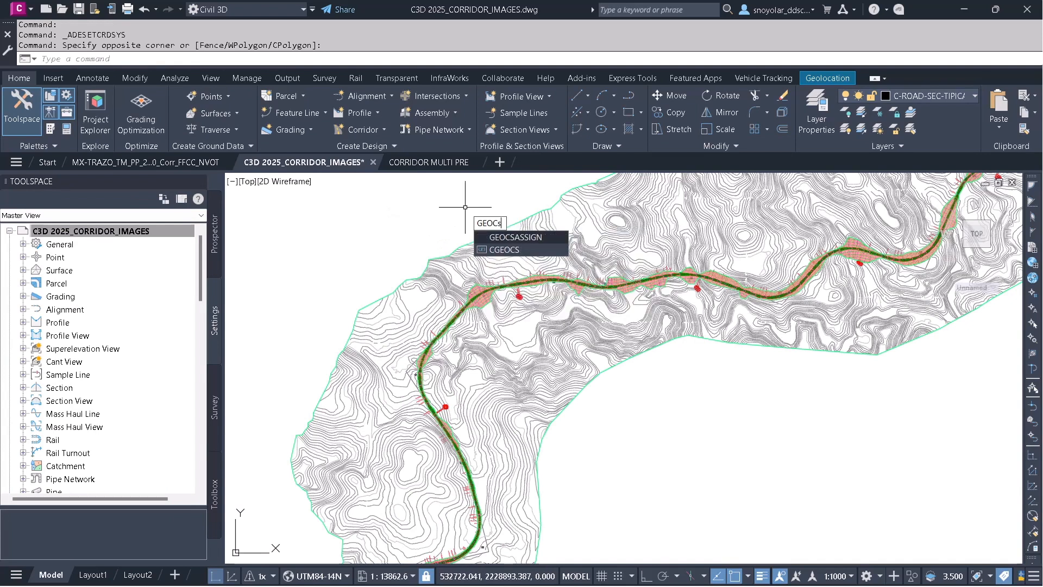
key(Return)
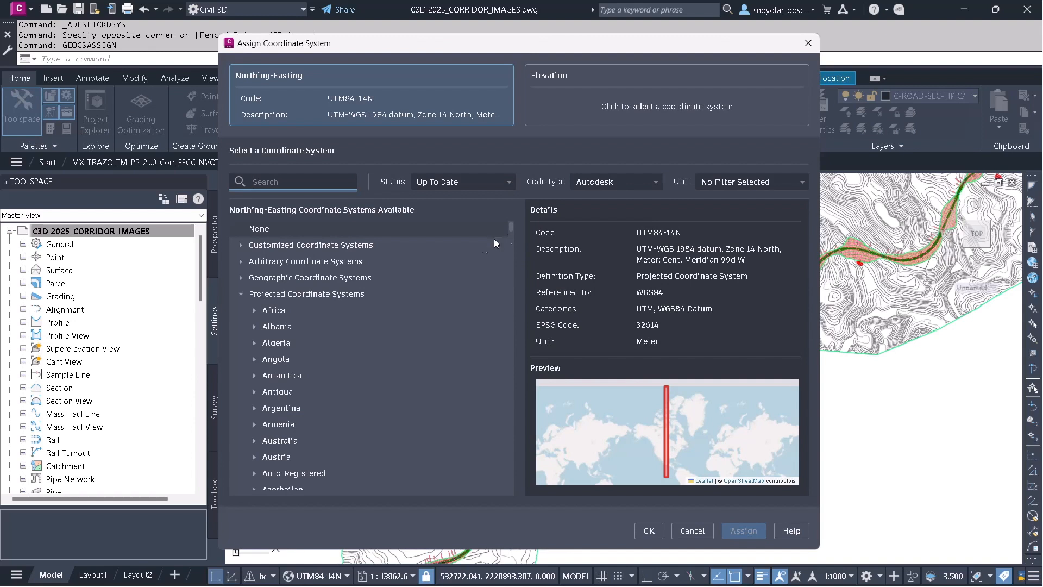
click(294, 294)
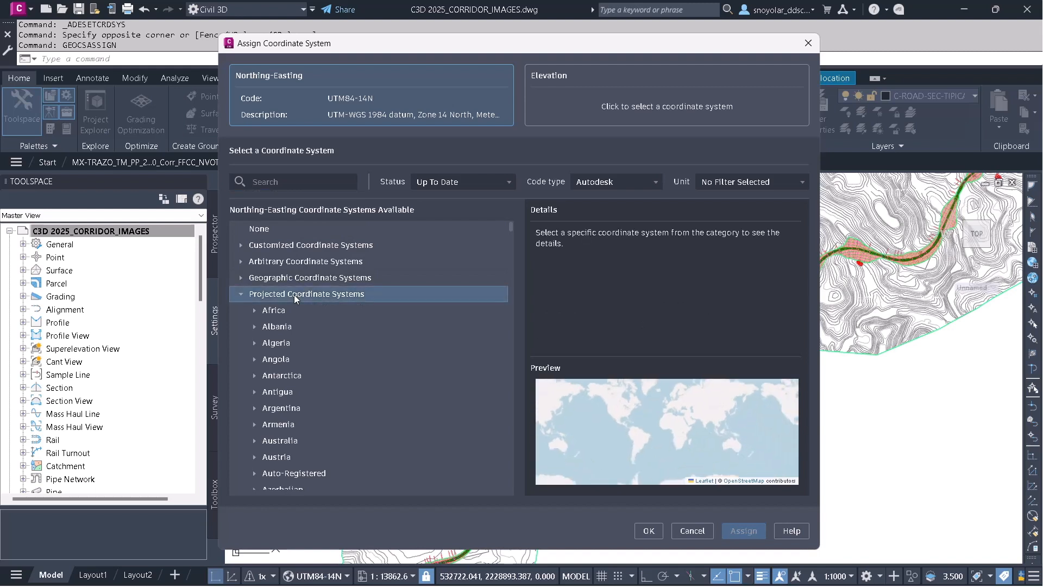
scroll(297, 308, down, 10)
scroll(296, 305, down, 10)
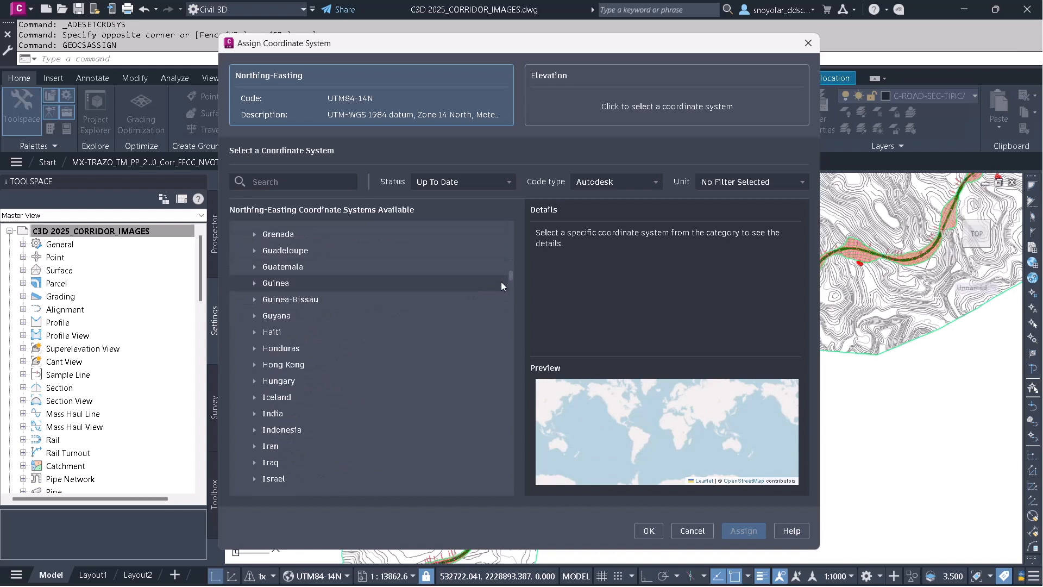
drag(509, 276, 500, 407)
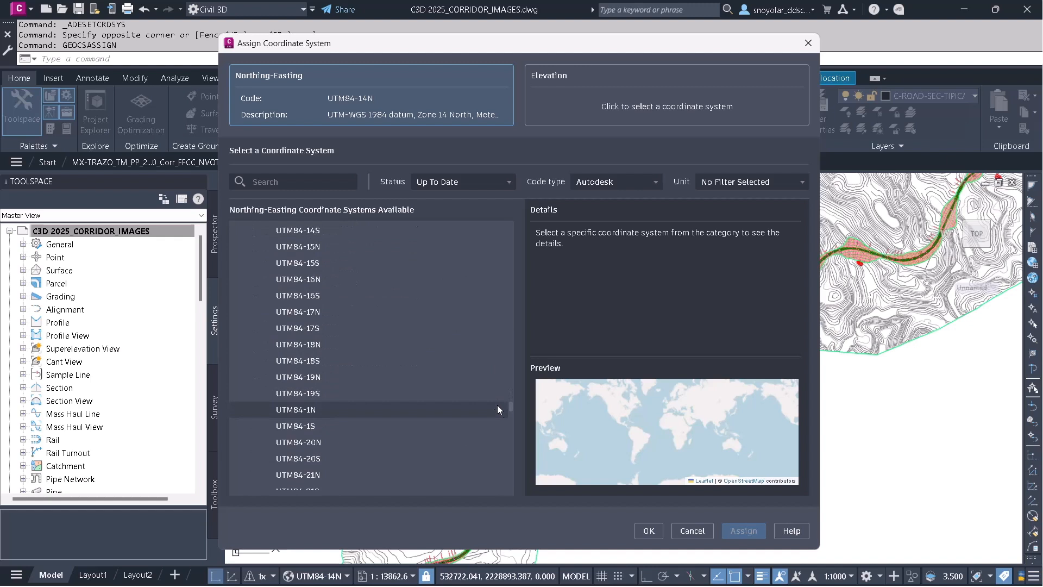
click(307, 280)
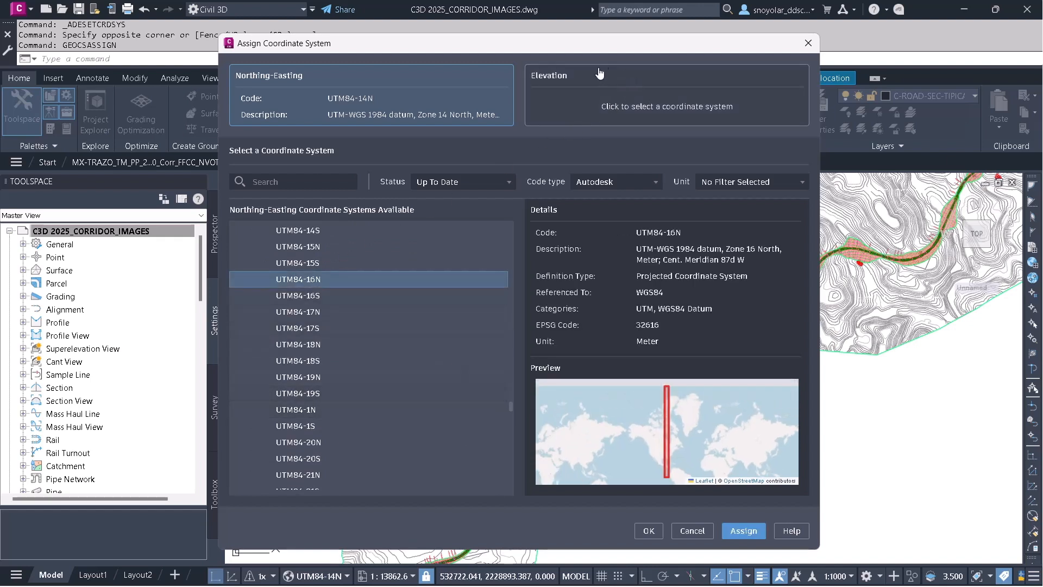
Browse the gravity-related vertical coordinate systems for elevation, then close the dialog without assigning.
click(628, 110)
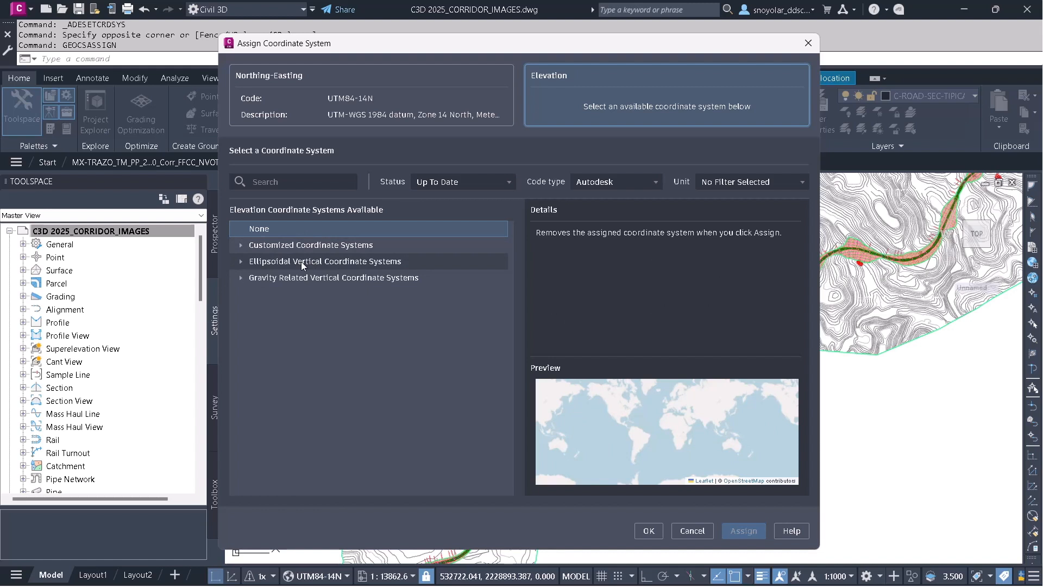
click(242, 282)
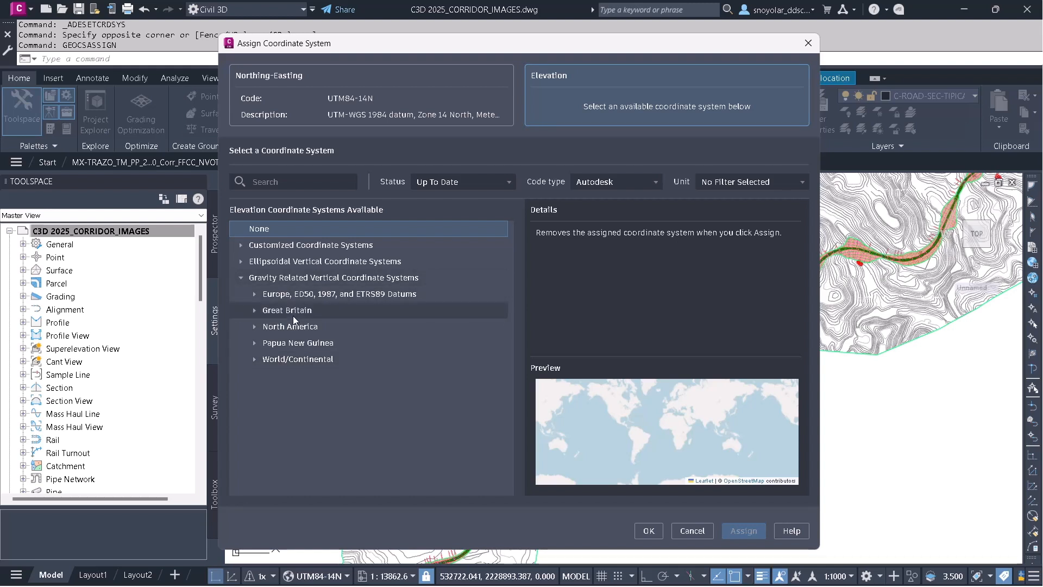
click(282, 294)
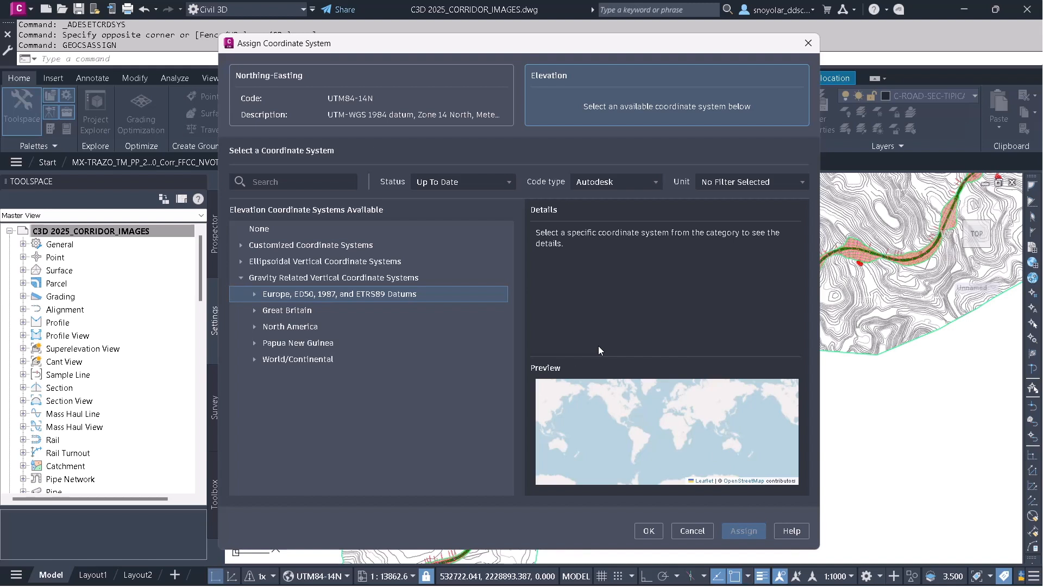
click(808, 43)
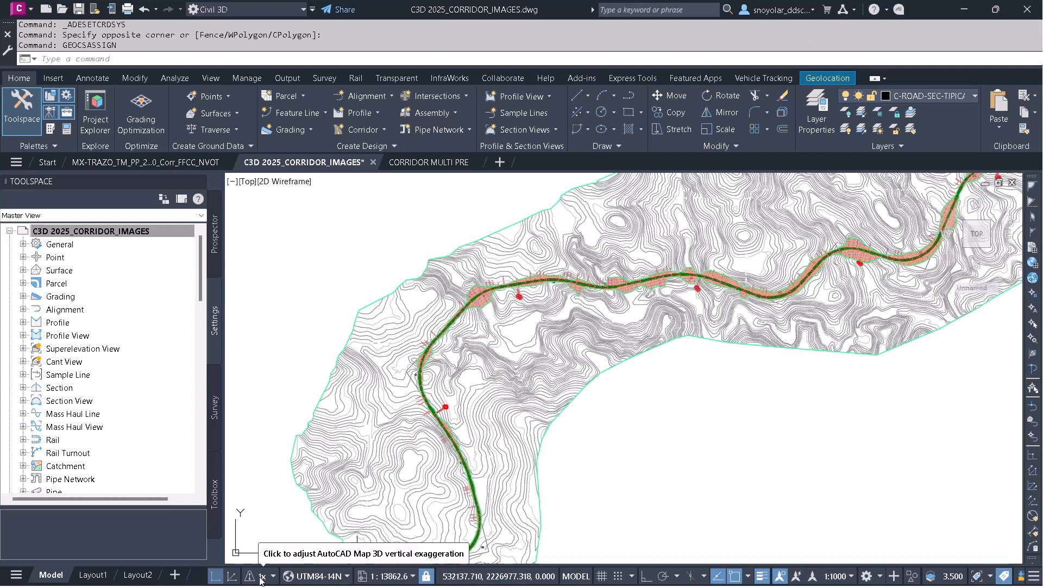
key(super)
mouse_move(261, 575)
mouse_move(293, 573)
click(321, 535)
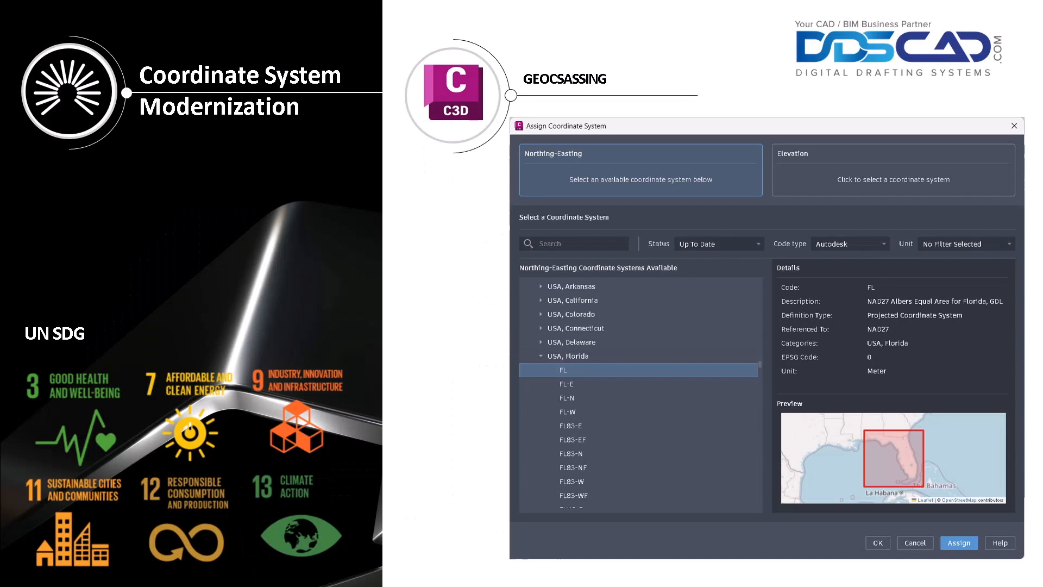
key(Right)
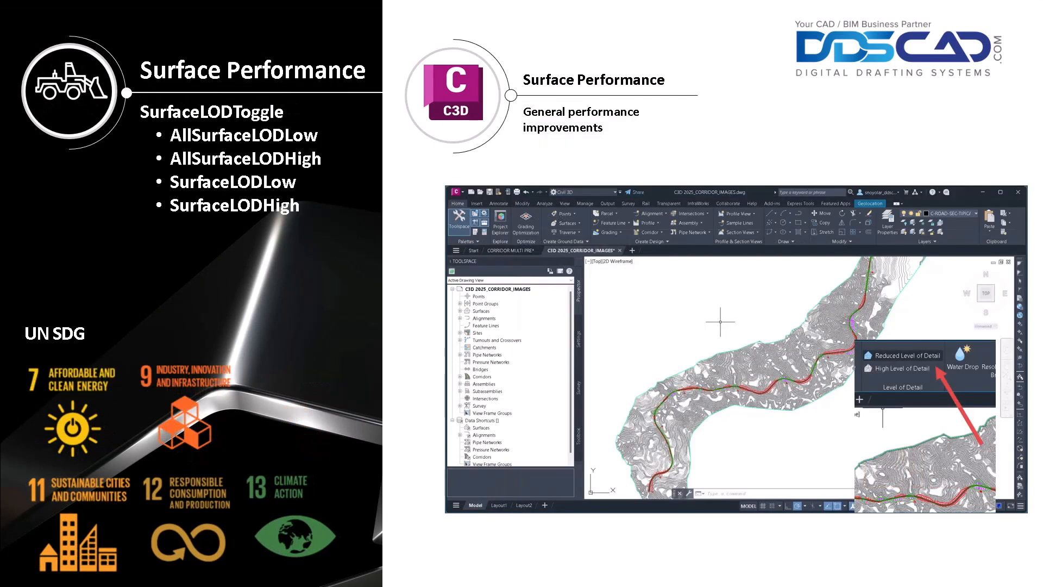
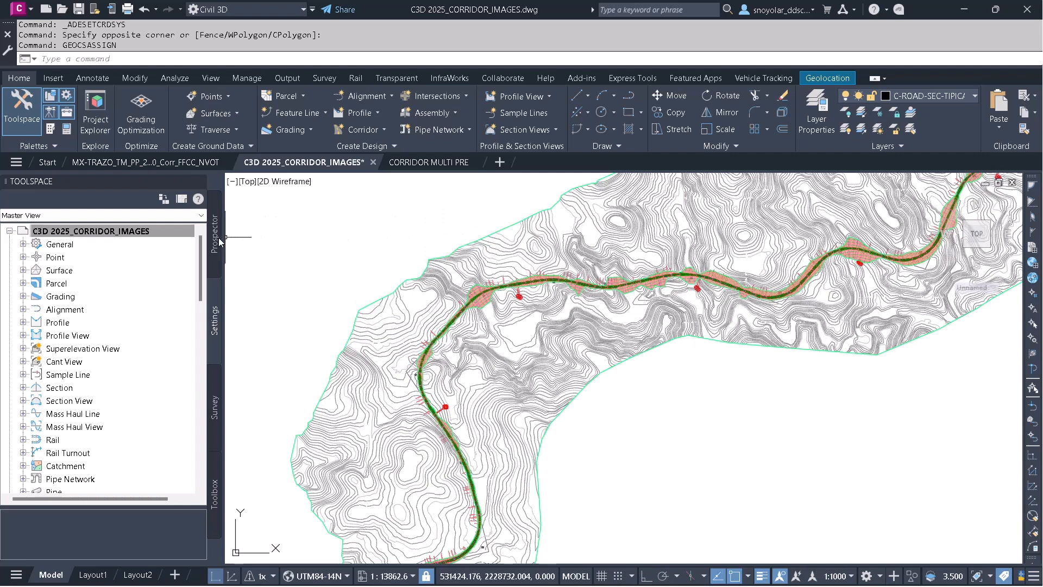
Expand the drawing's Surfaces collection in Prospector and examine the listed TIN surfaces.
drag(199, 364, 202, 243)
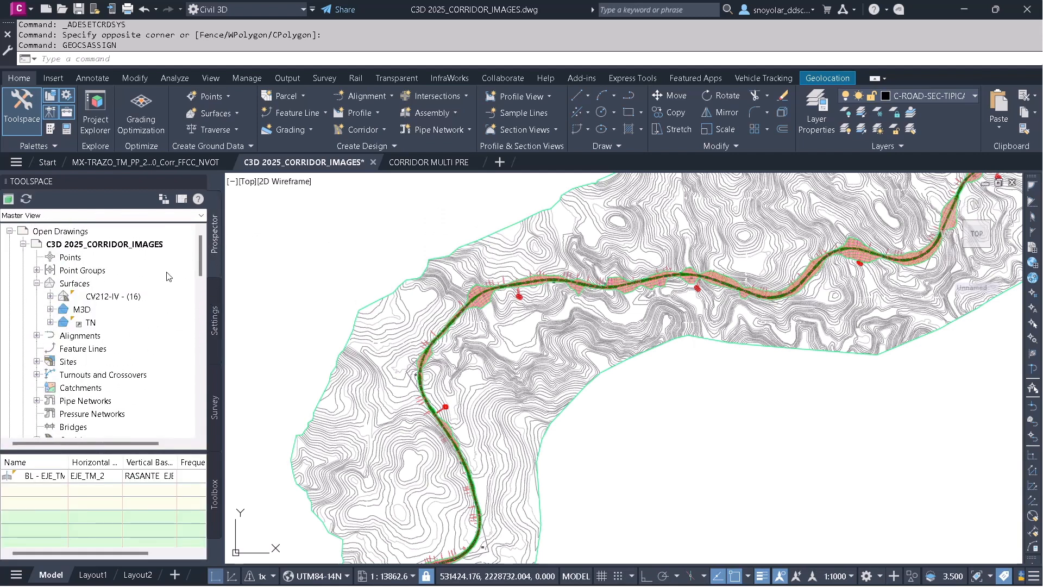
click(75, 283)
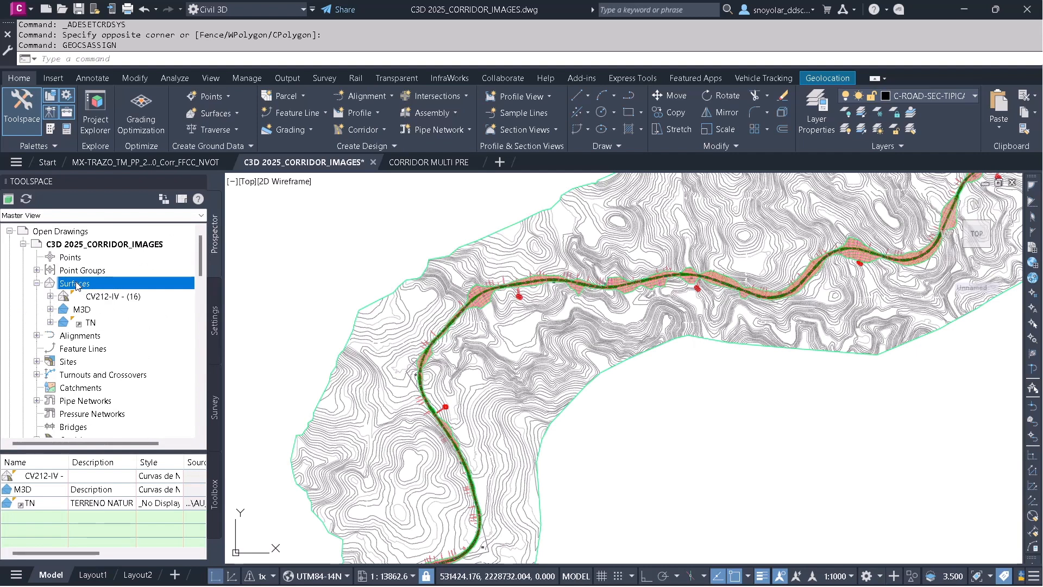
right_click(77, 286)
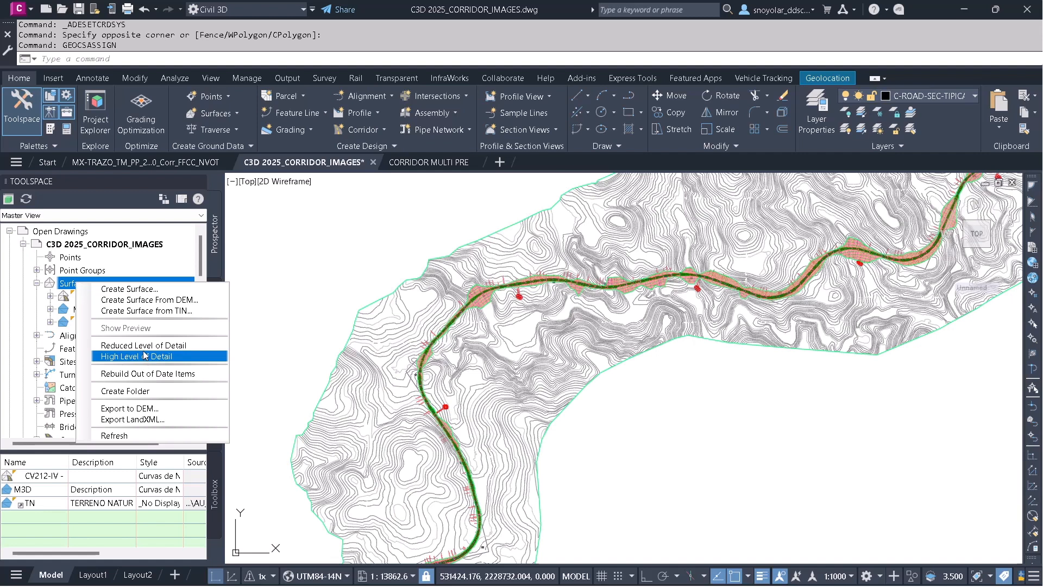
click(267, 299)
click(272, 306)
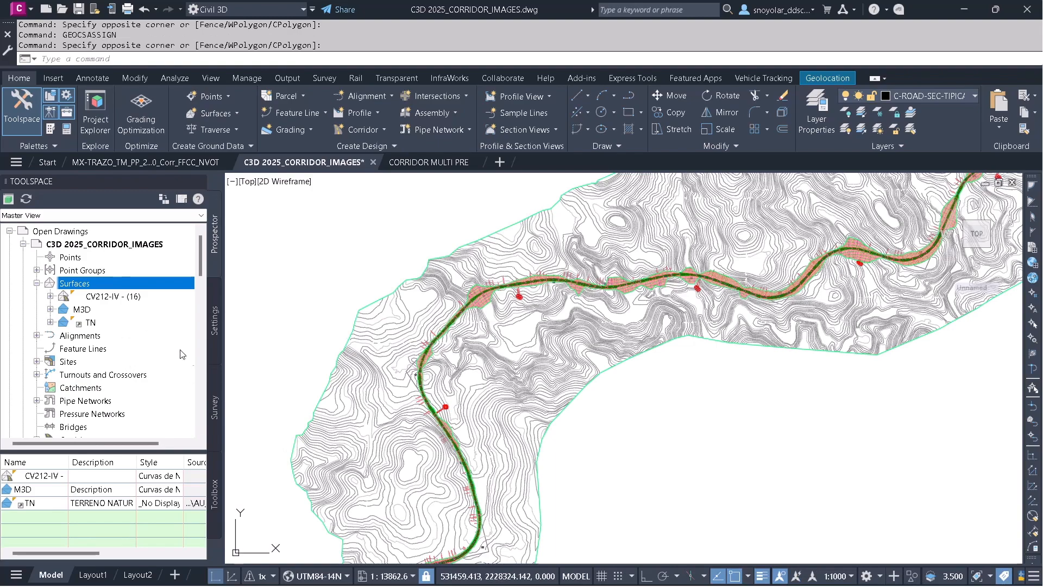
click(130, 325)
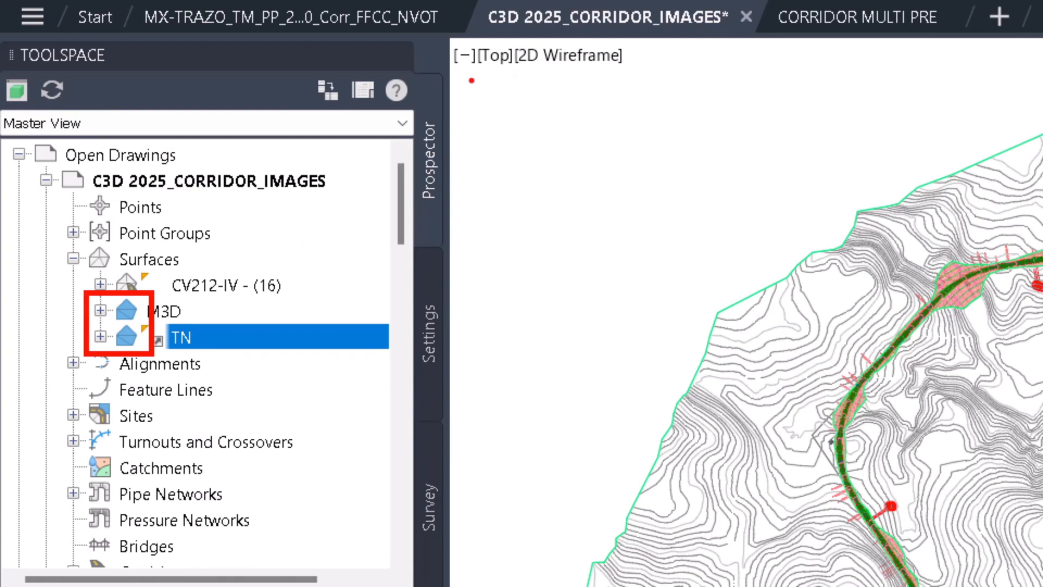
drag(472, 80, 485, 161)
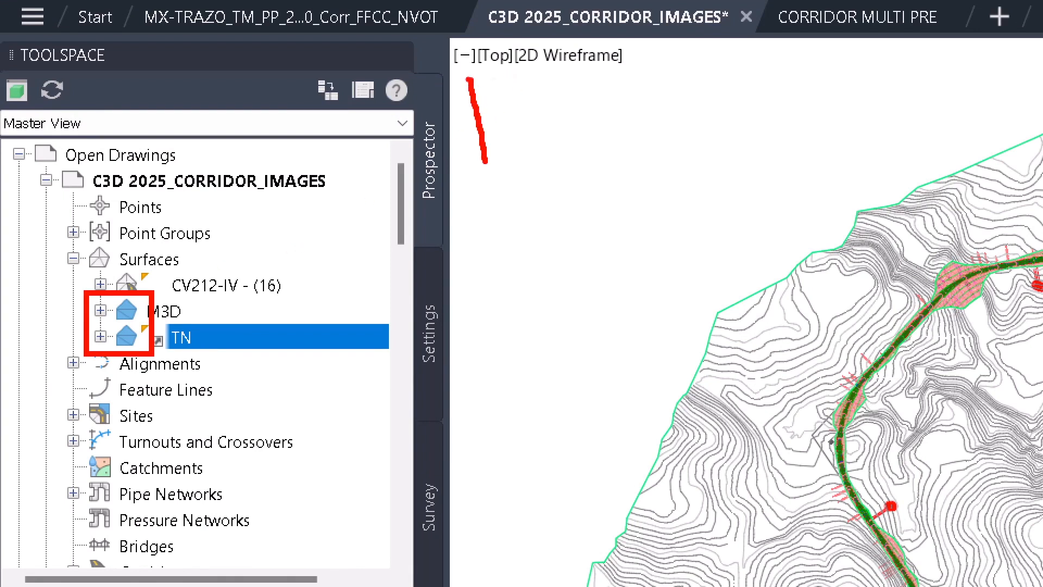
mouse_move(470, 79)
mouse_down()
mouse_move(455, 92)
mouse_move(511, 107)
mouse_up()
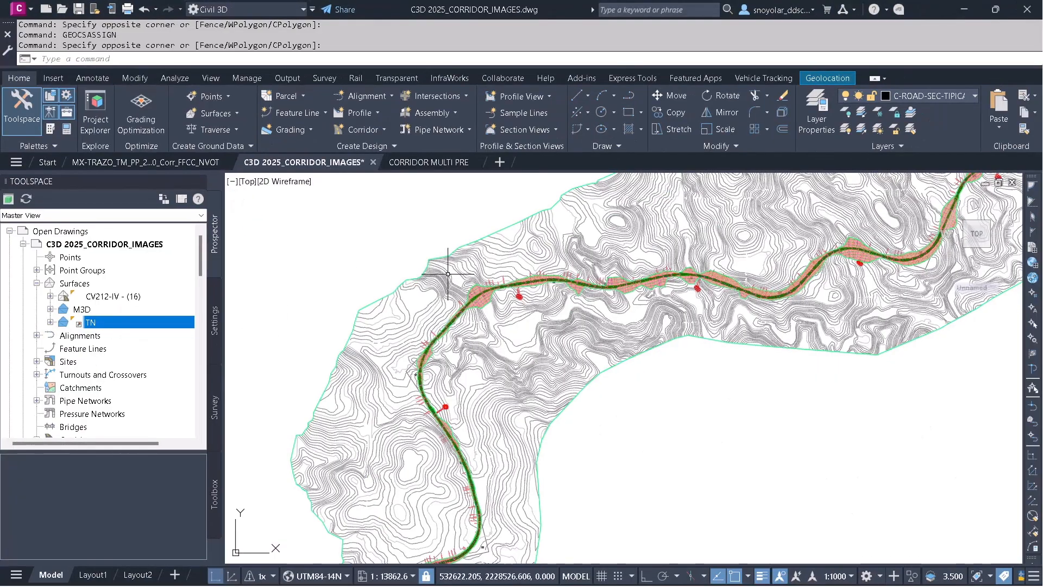
Select the M3D surface and inspect it in Object Viewer, orbiting and zooming the TIN before closing the viewer.
click(458, 263)
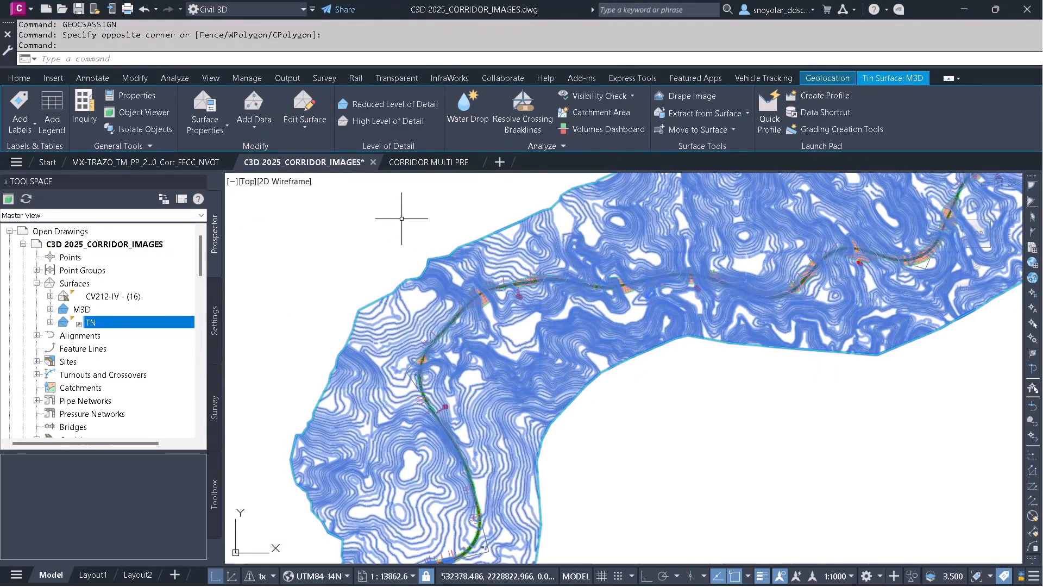
right_click(401, 217)
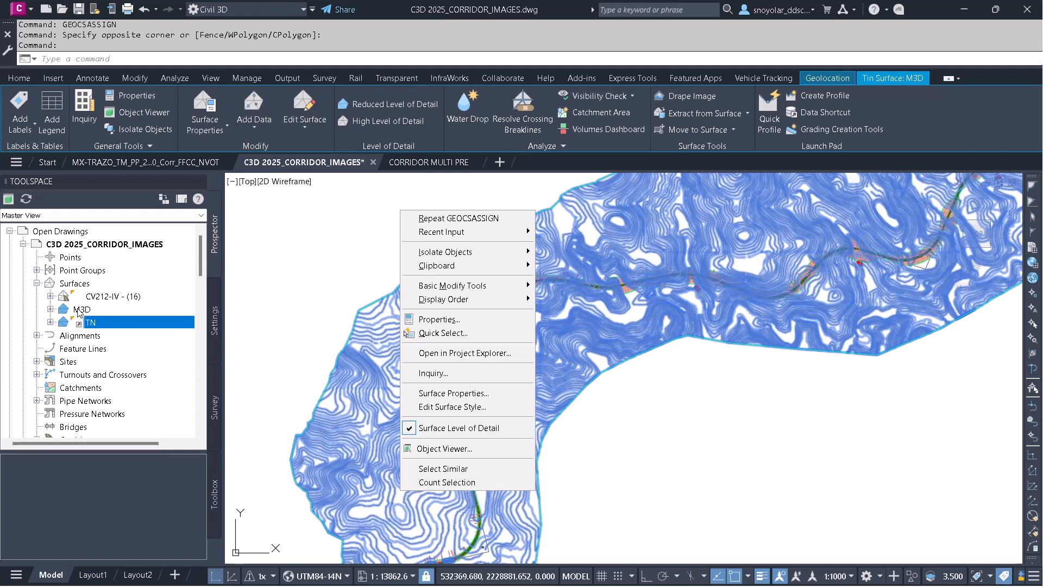
click(324, 256)
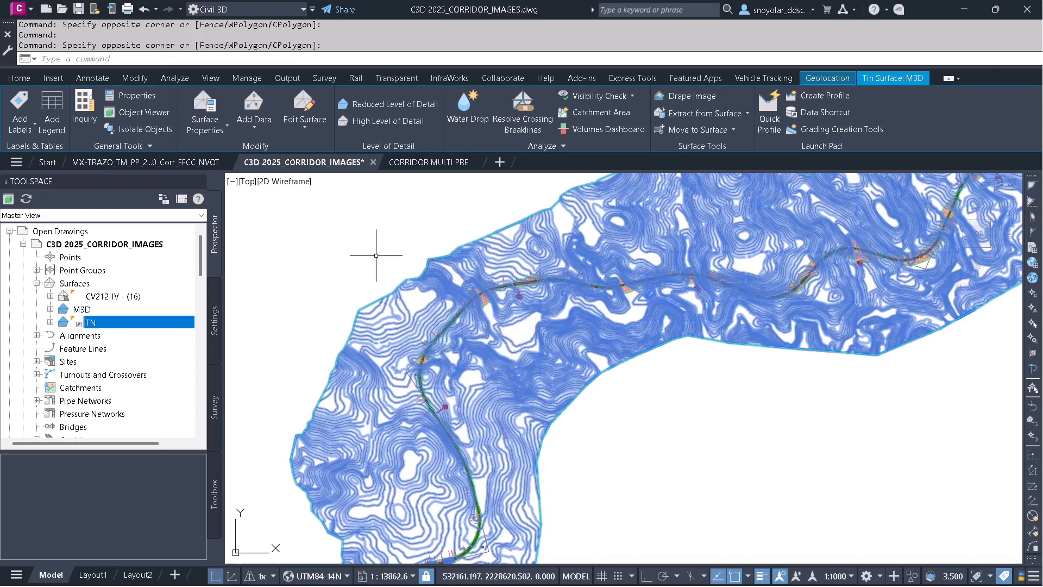
right_click(446, 209)
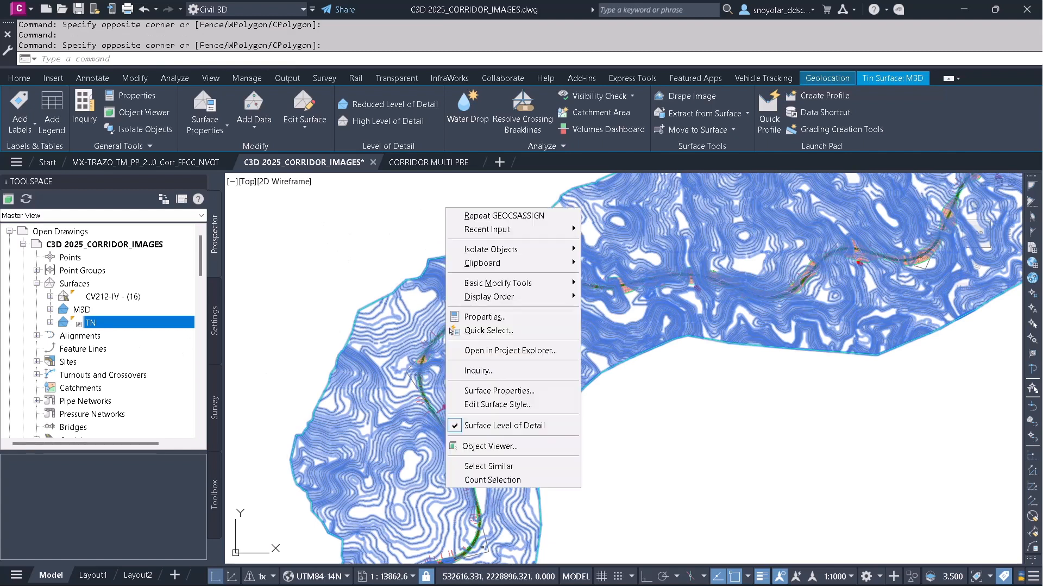
click(508, 442)
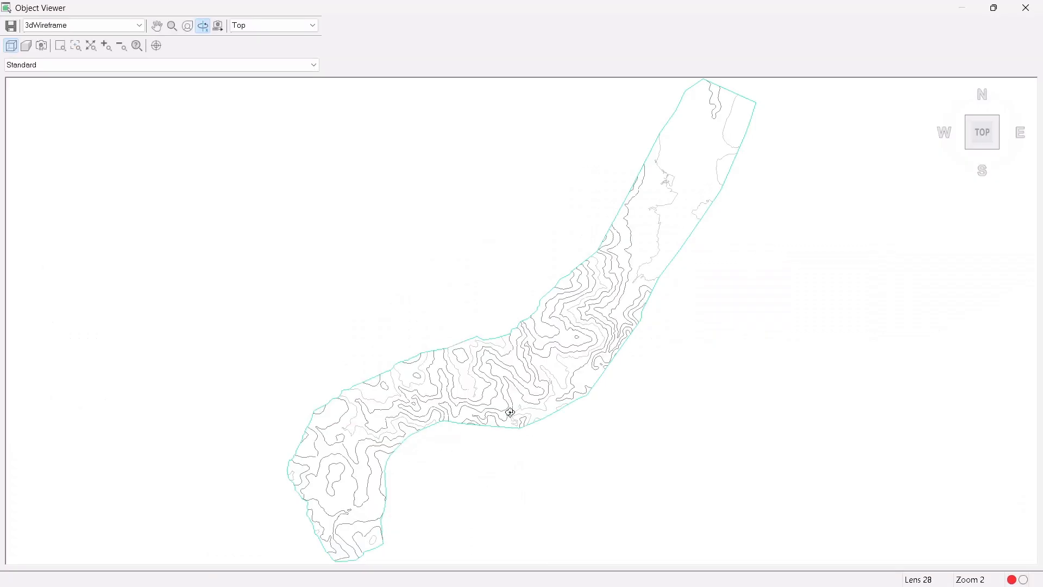
drag(529, 410, 567, 244)
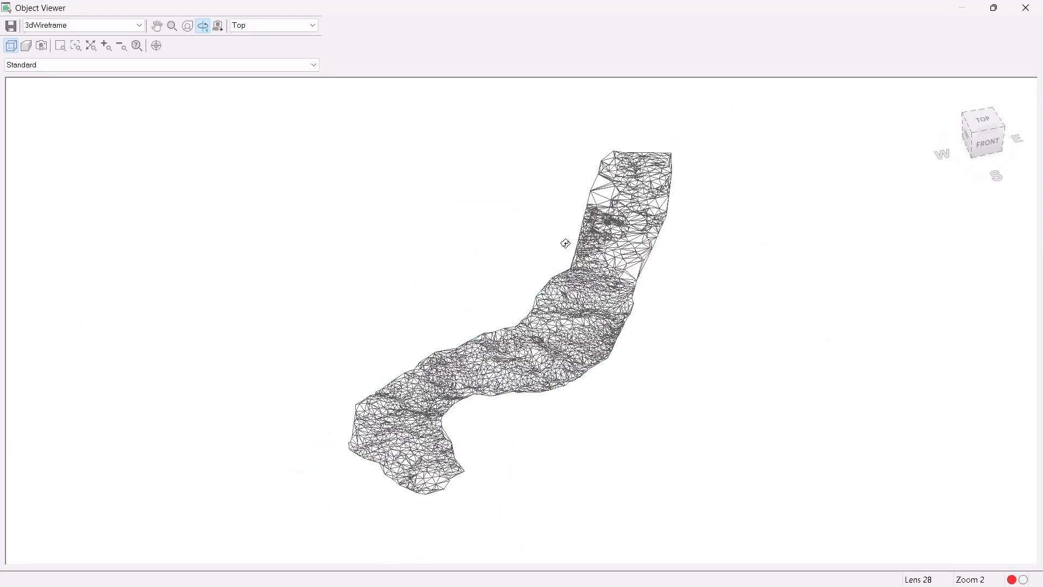
scroll(550, 353, up, 6)
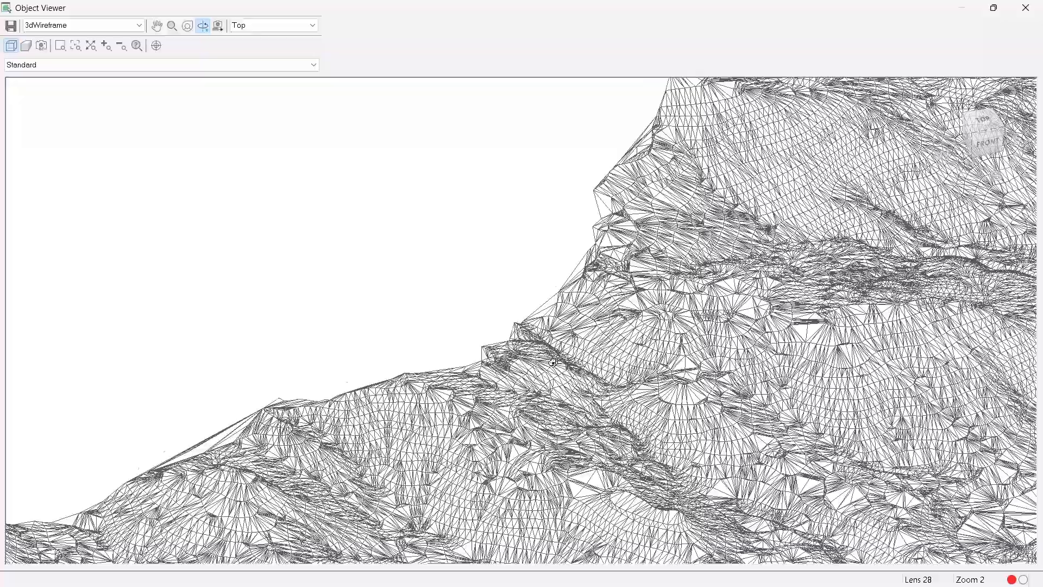
middle_drag(757, 420, 651, 262)
scroll(651, 262, down, 8)
drag(561, 386, 541, 251)
right_click(540, 251)
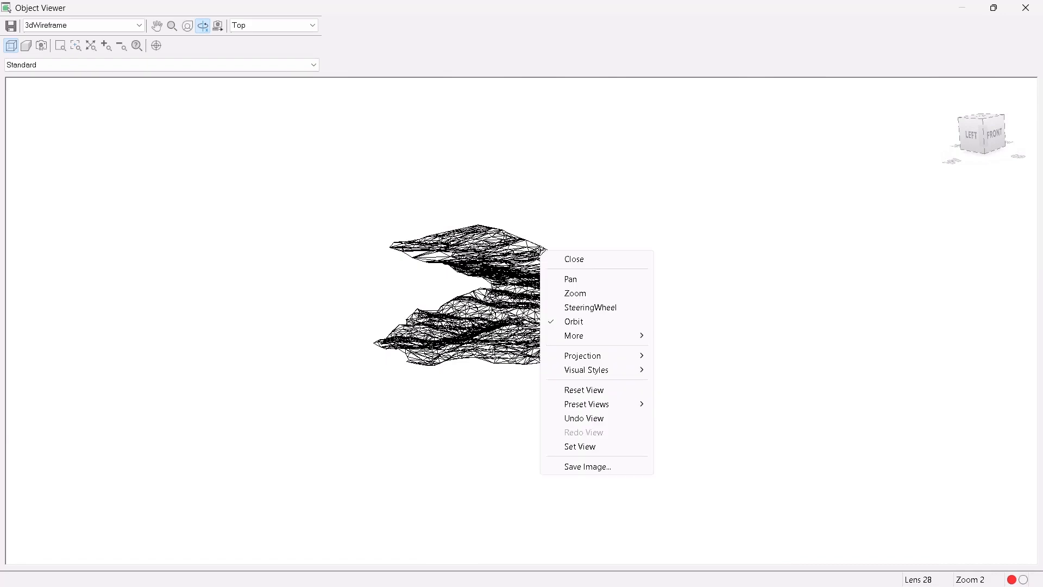
click(579, 261)
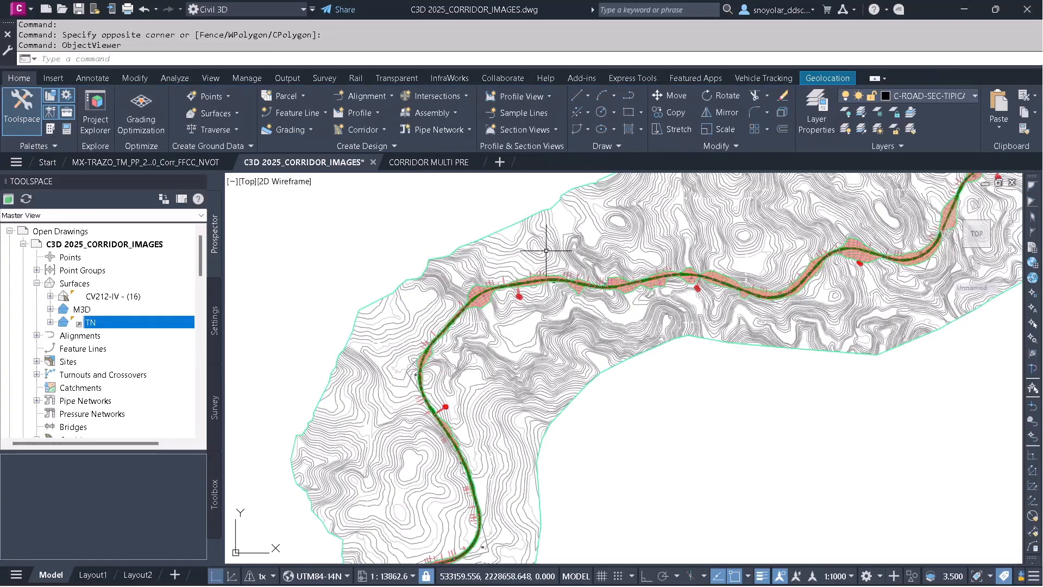
Start 3DORBITCTR, pick an orbit center on the corridor, and orbit and zoom the terrain in 3D.
text(3DO)
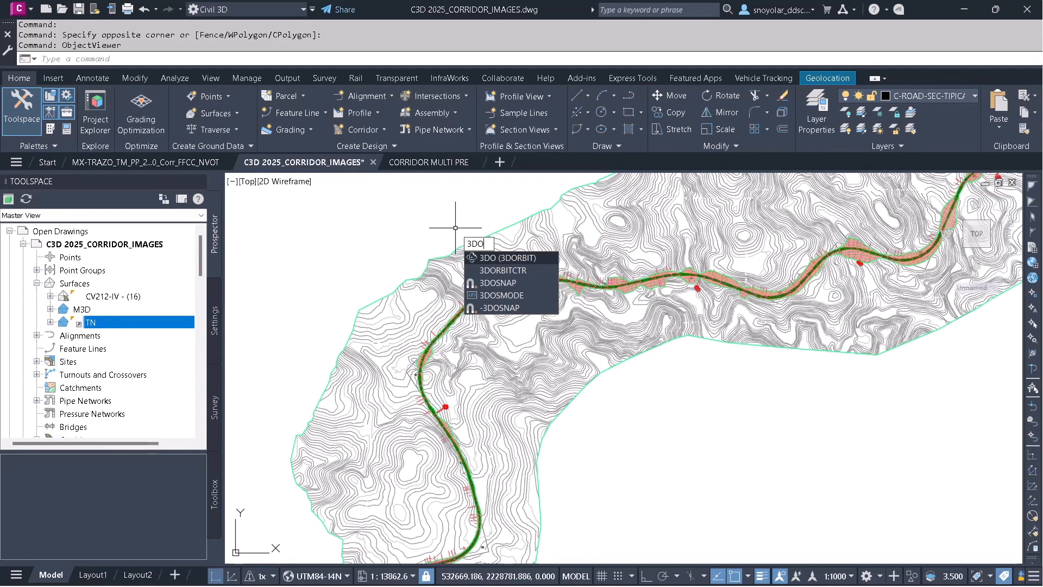
click(505, 270)
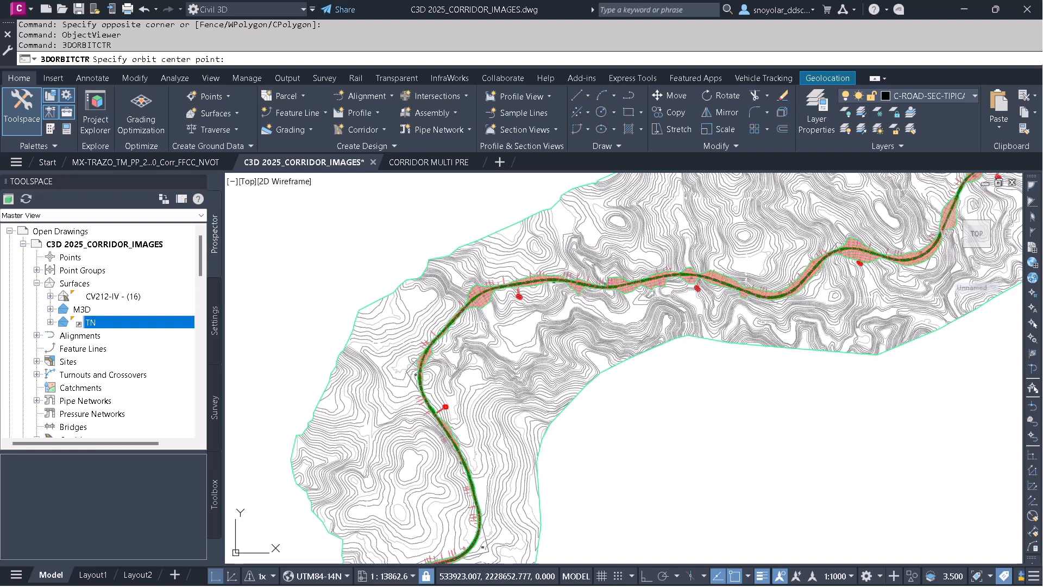
click(683, 251)
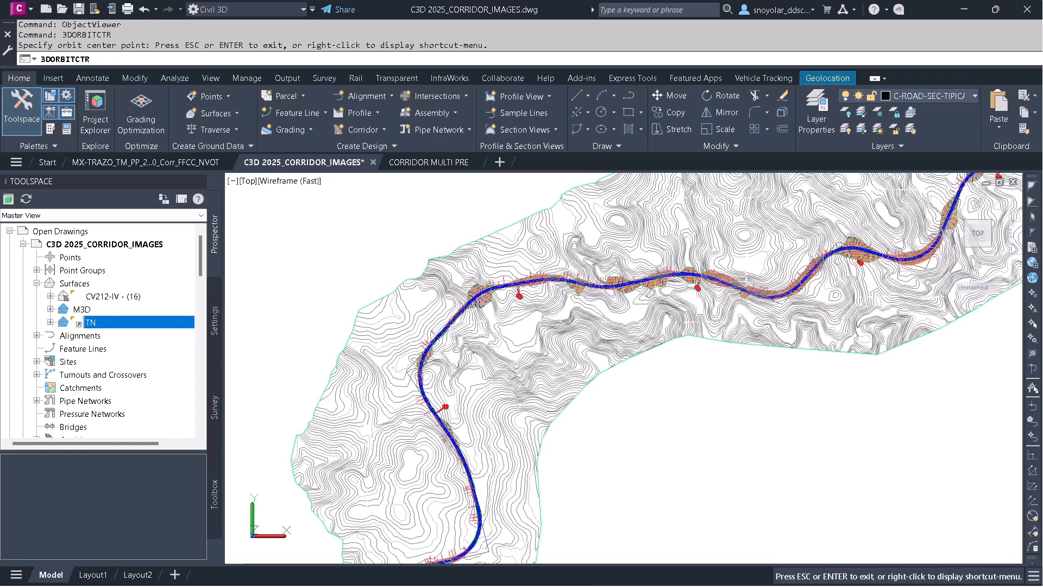
drag(682, 343, 656, 255)
middle_drag(678, 235, 562, 408)
scroll(540, 376, up, 1)
scroll(540, 376, up, 8)
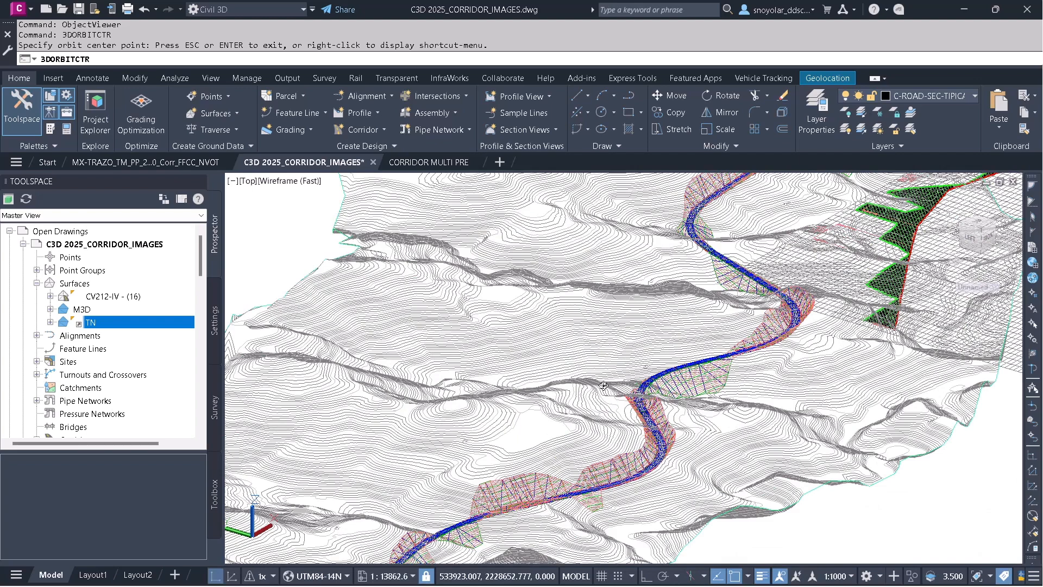
drag(604, 385, 517, 365)
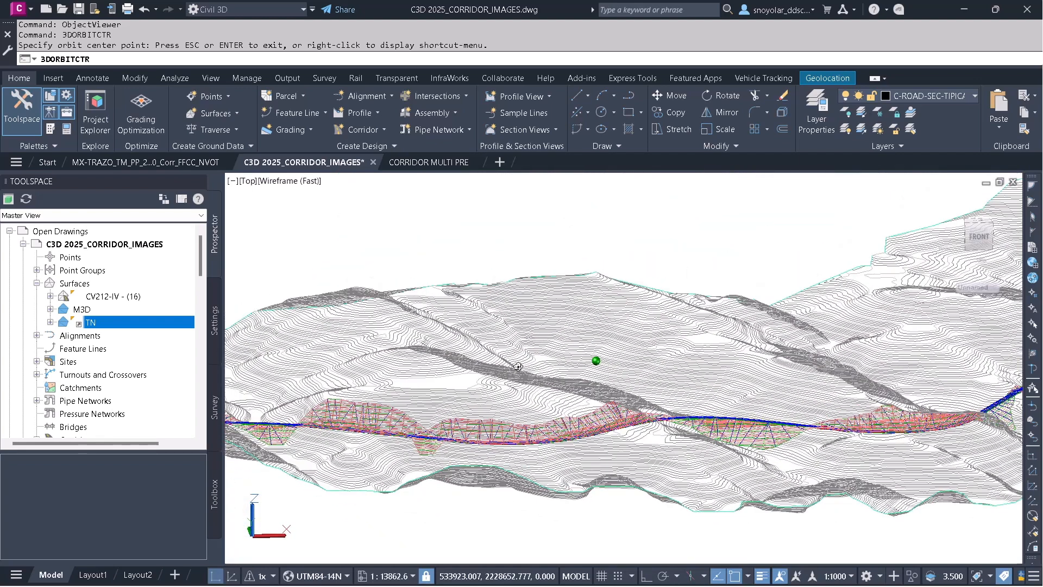
Switch the orbit to Continuous Orbit mode, spin the terrain view, and exit the orbit command.
right_click(502, 294)
mouse_move(559, 337)
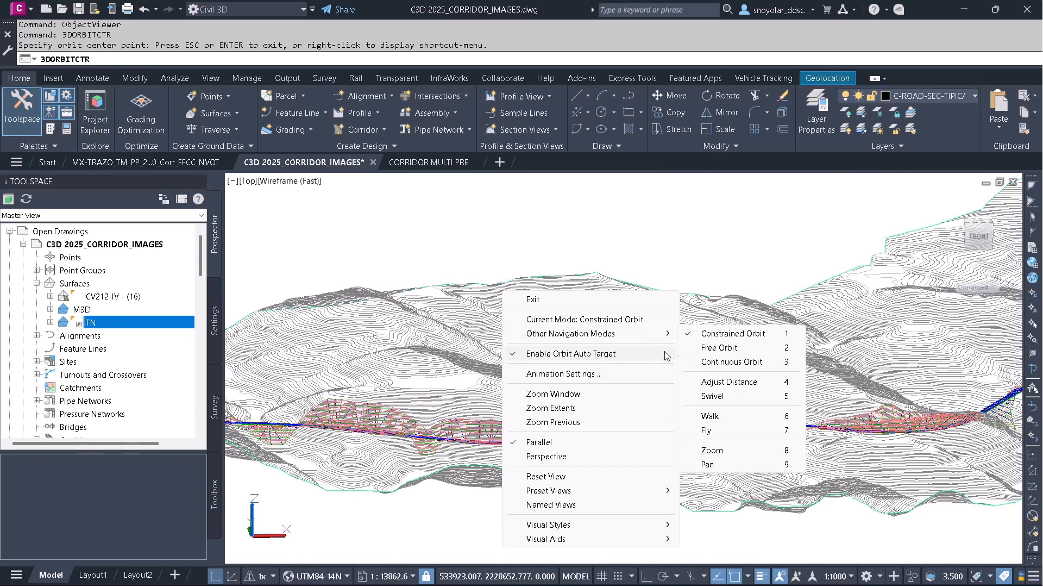
click(723, 362)
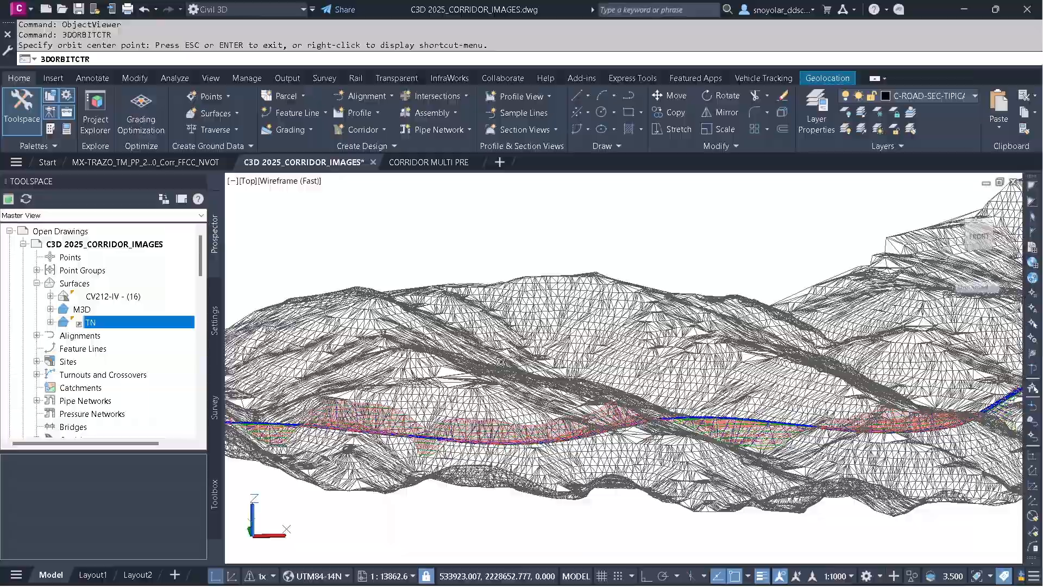
drag(500, 362, 545, 361)
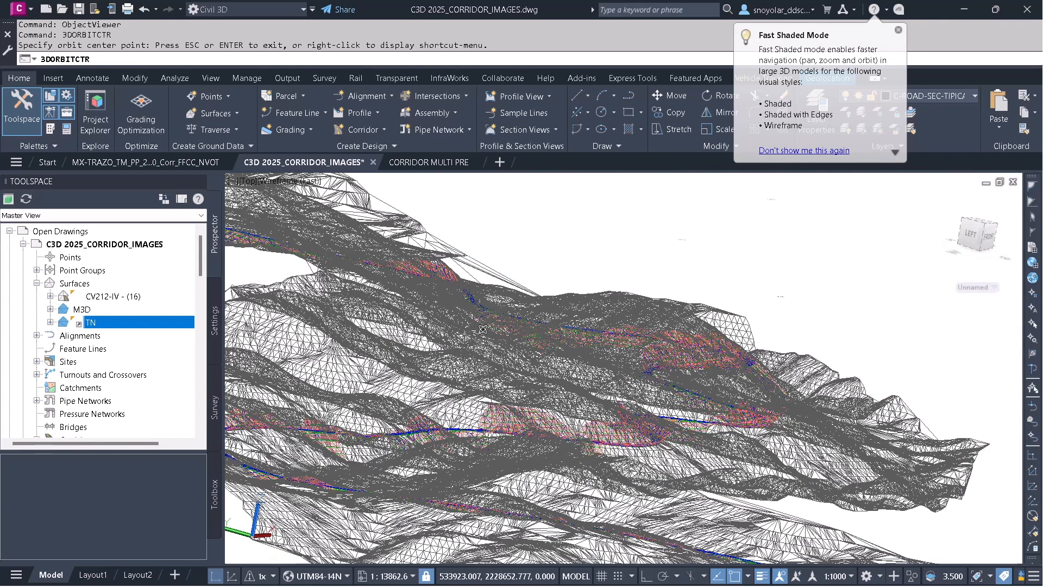
right_click(500, 256)
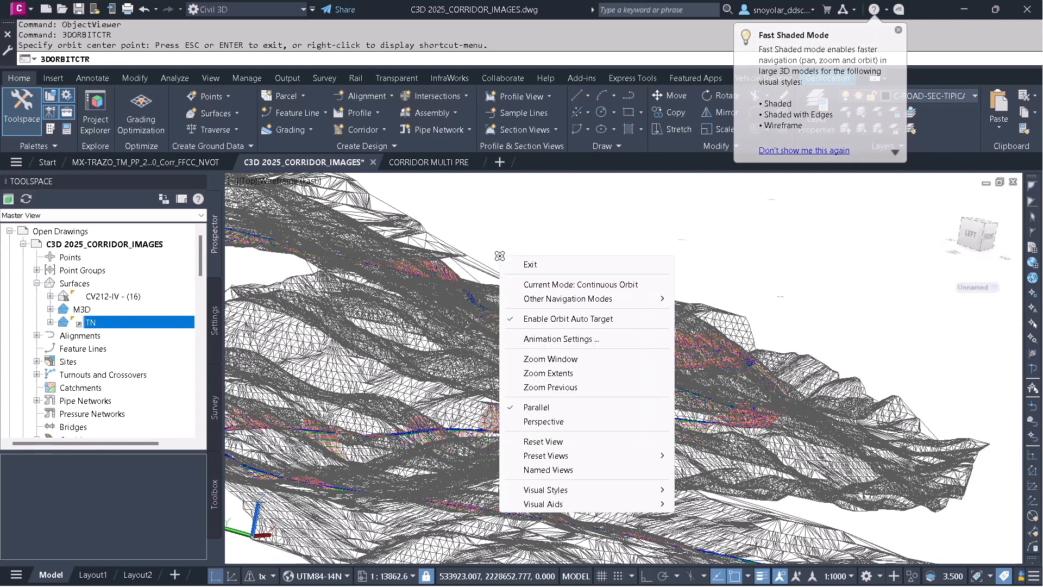
click(526, 264)
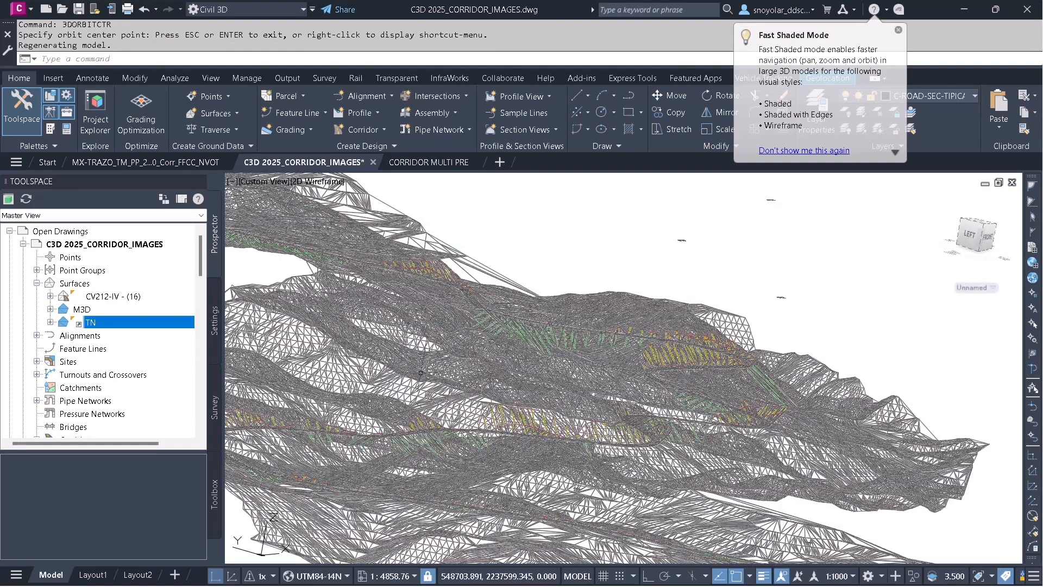
Keep orbiting and zooming the 3D view to inspect the corridor over the terrain surface.
mouse_move(421, 373)
middle_down()
mouse_move(552, 350)
mouse_move(309, 310)
mouse_move(571, 212)
mouse_move(301, 314)
mouse_move(543, 243)
mouse_move(561, 305)
middle_up()
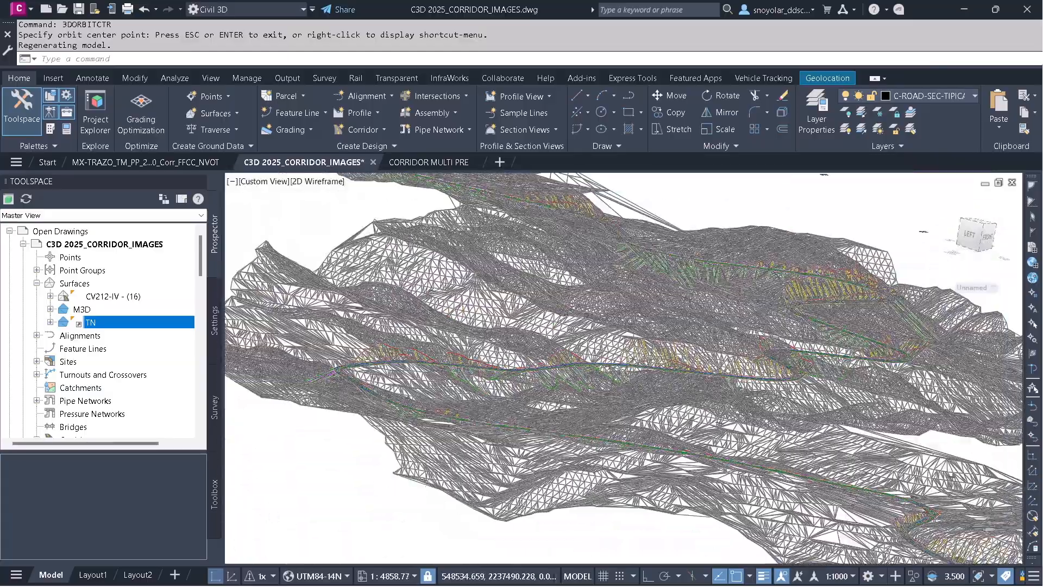
scroll(562, 306, down, 4)
middle_drag(530, 247, 638, 296)
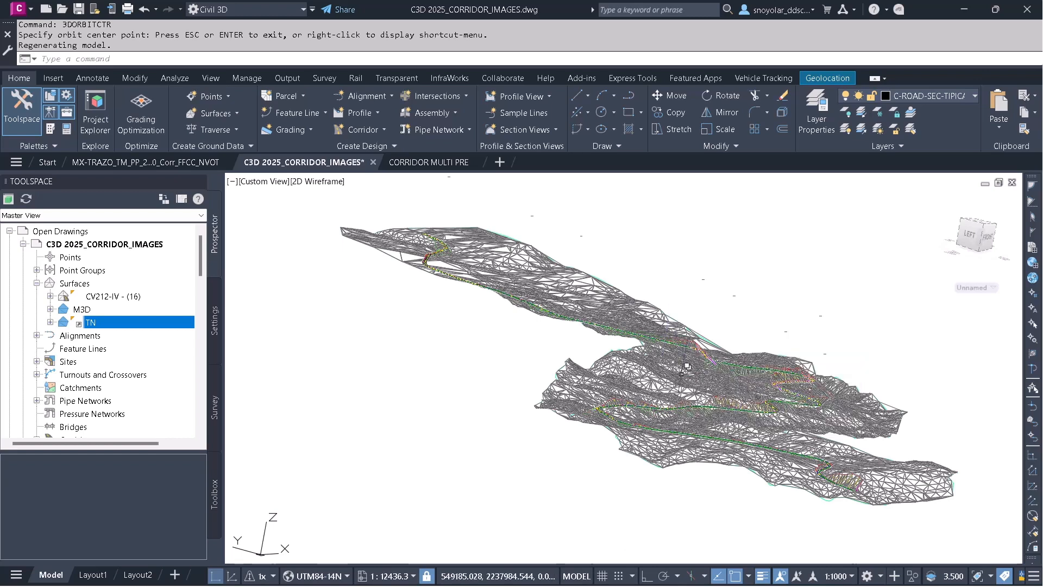
scroll(750, 442, up, 2)
scroll(750, 441, up, 2)
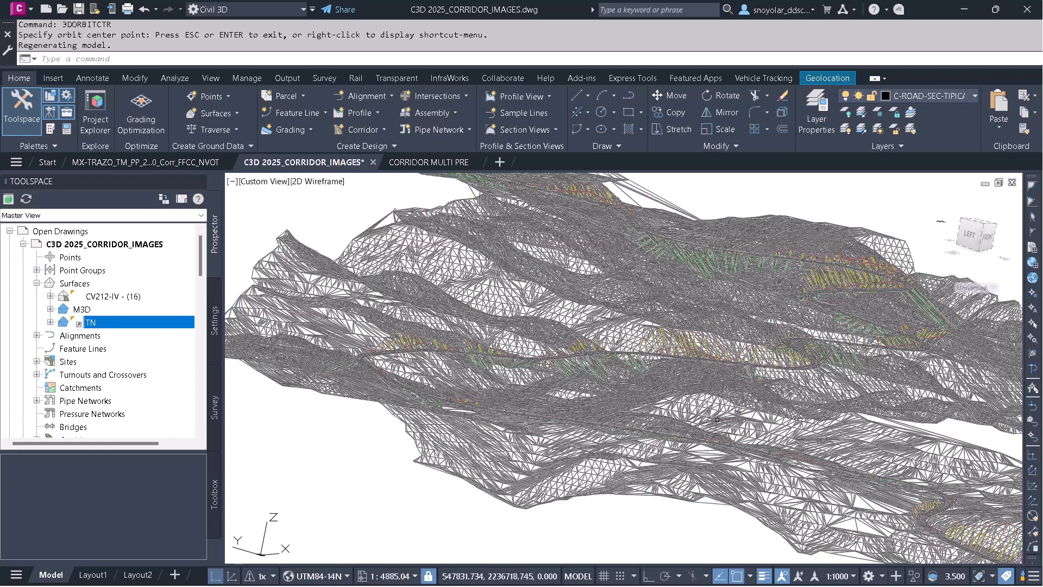
middle_drag(711, 413, 607, 413)
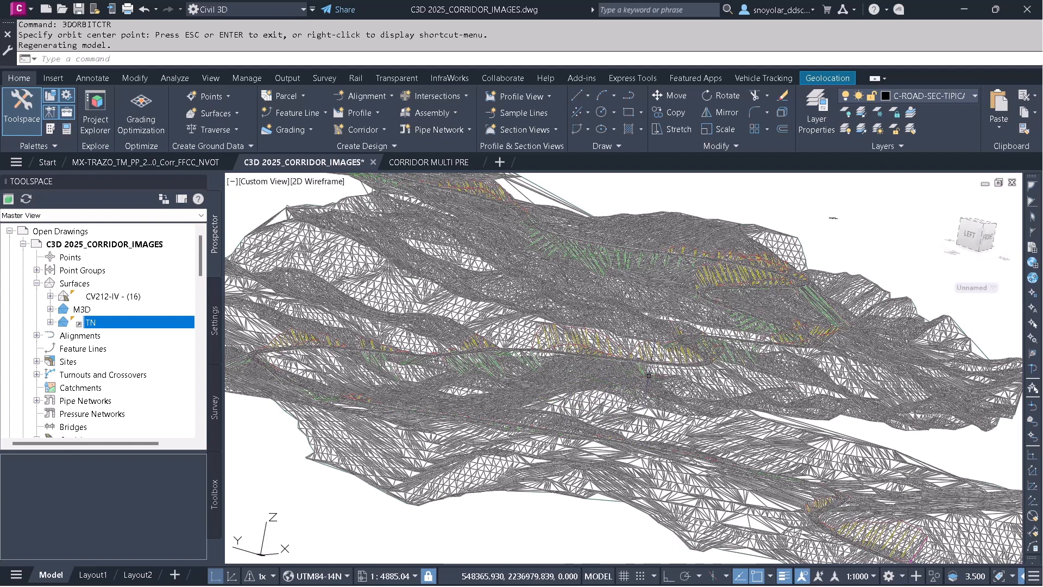
scroll(711, 352, down, 2)
middle_drag(610, 315, 722, 331)
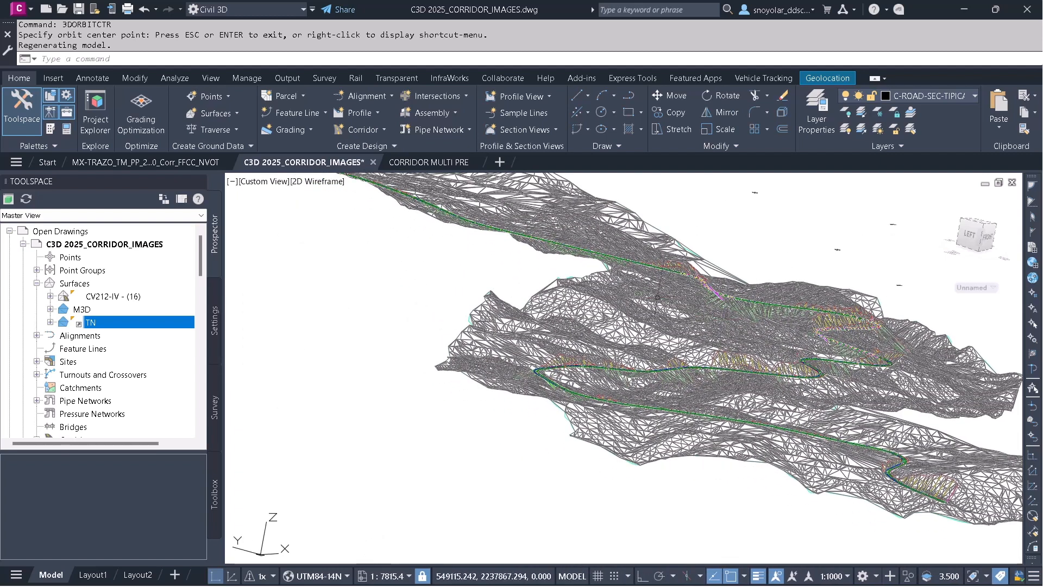
Switch to the MX-TRAZO drawing and open the EJE_TM_2 alignment's properties to review its station control.
click(173, 162)
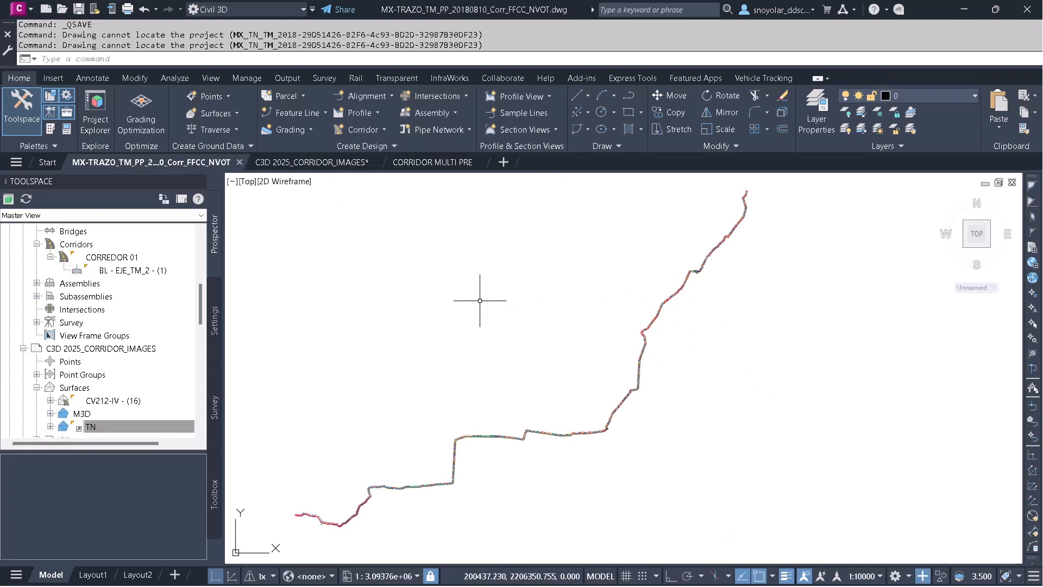
scroll(108, 293, up, 8)
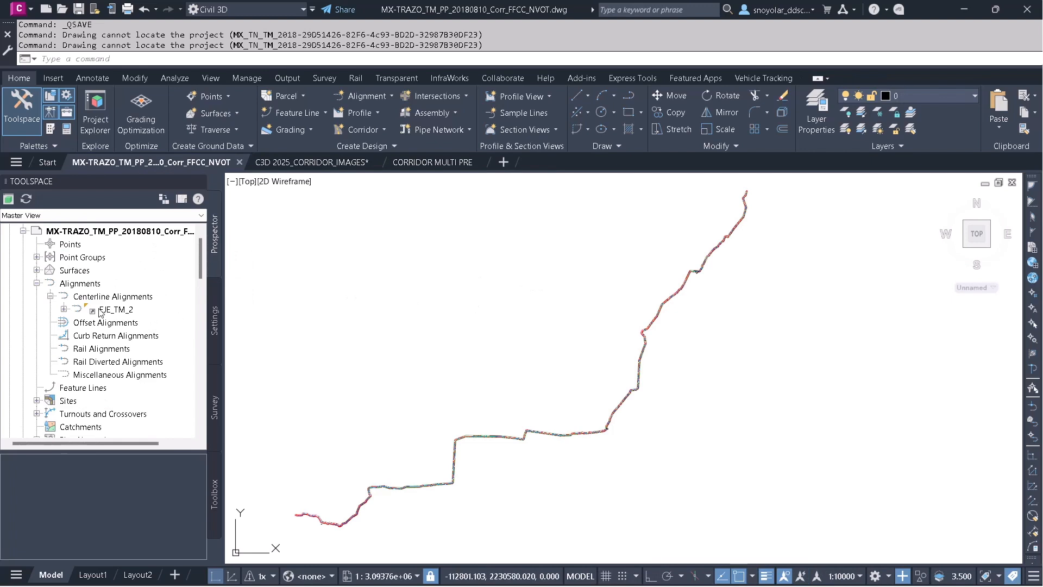
right_click(115, 309)
click(146, 318)
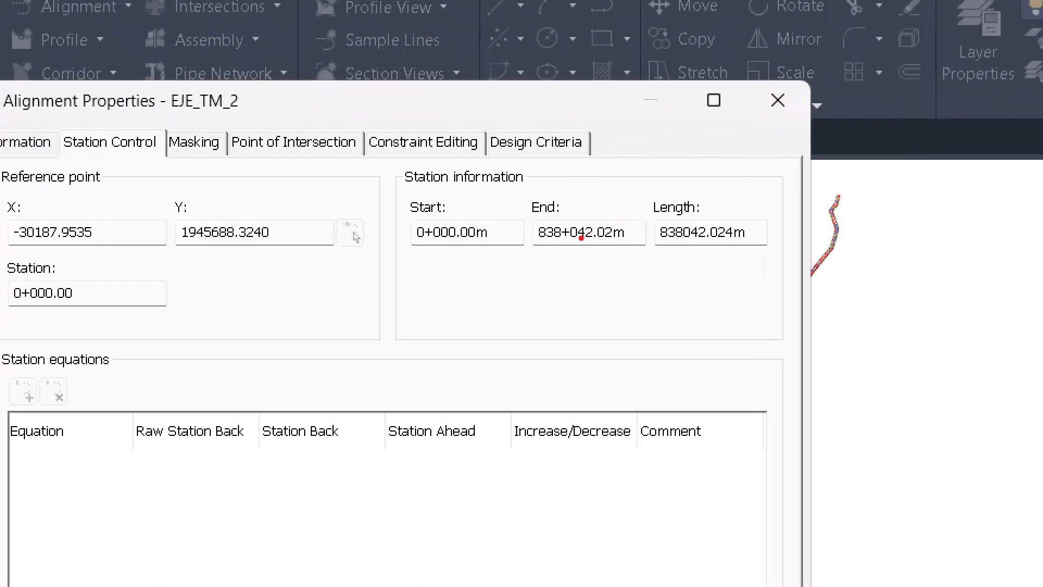
drag(529, 255, 758, 252)
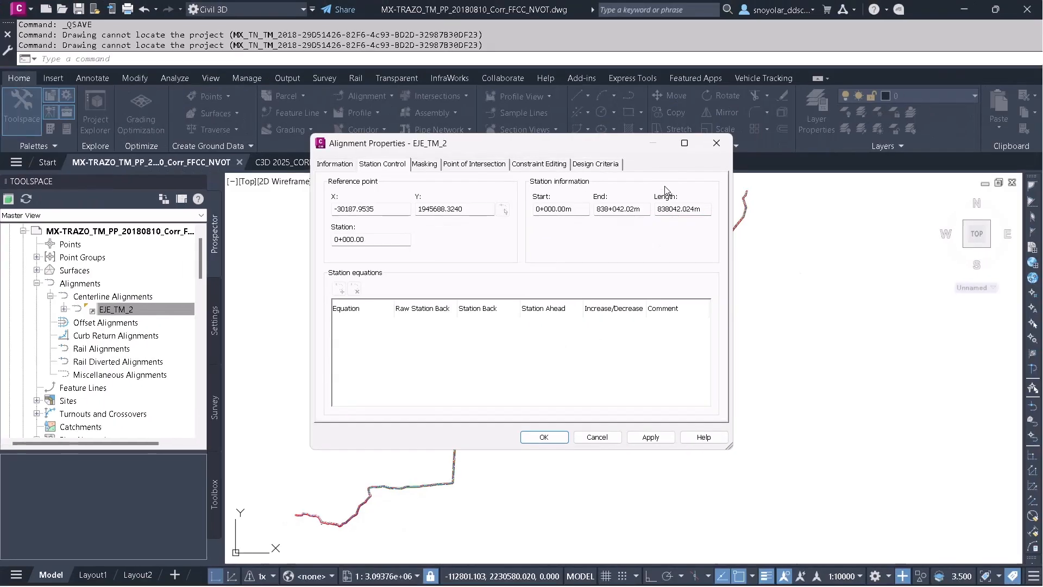
Close the alignment properties and navigate the drawing to inspect the profile view and the alignment's KM 0 start marker.
click(774, 115)
mouse_move(535, 359)
middle_down()
mouse_move(799, 221)
mouse_move(412, 298)
mouse_move(688, 222)
middle_up()
scroll(609, 413, up, 12)
scroll(480, 385, up, 5)
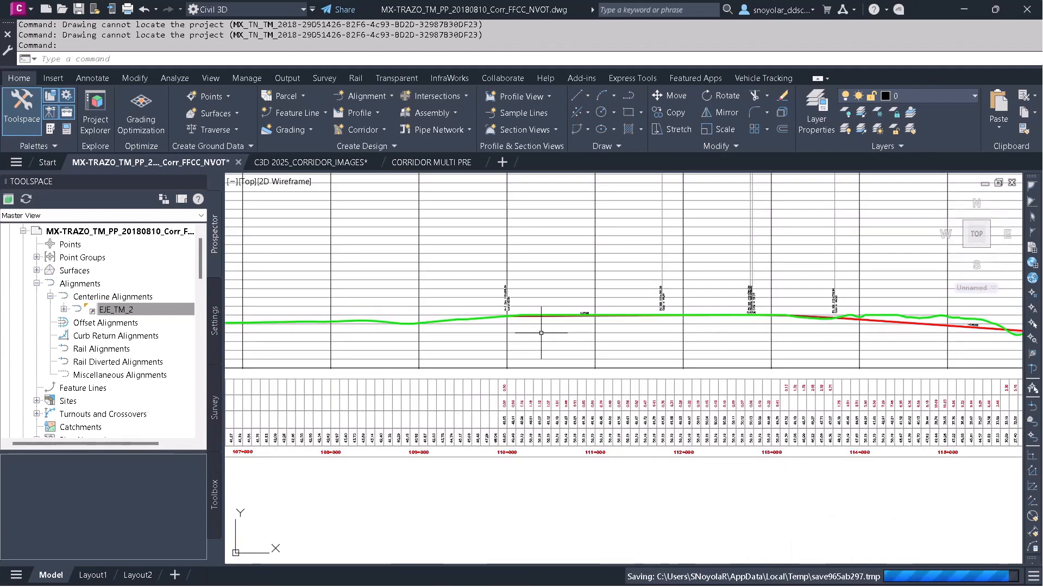
scroll(541, 332, down, 2)
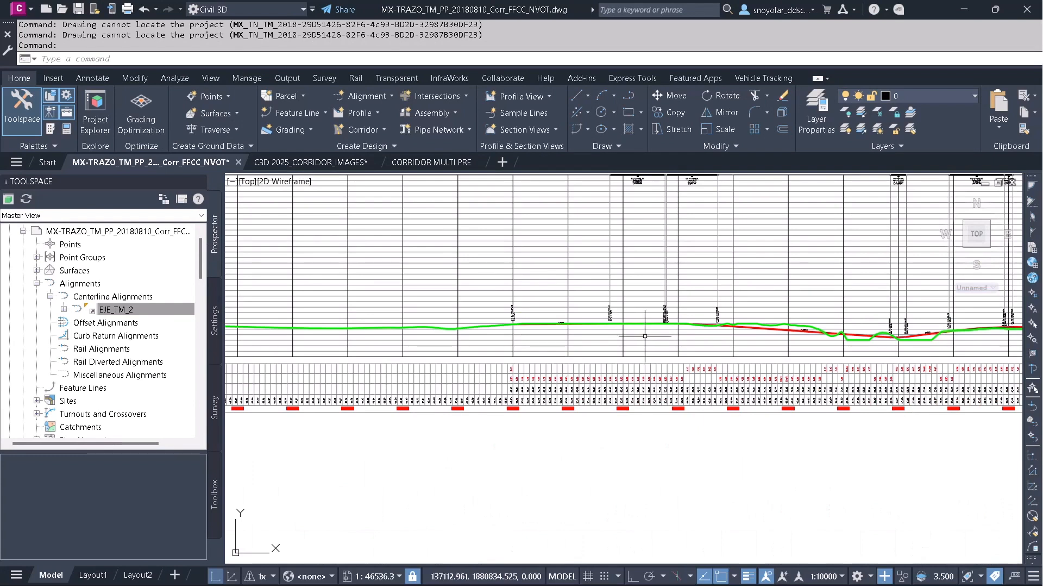
middle_drag(739, 282, 319, 303)
scroll(685, 378, down, 12)
scroll(685, 379, down, 1)
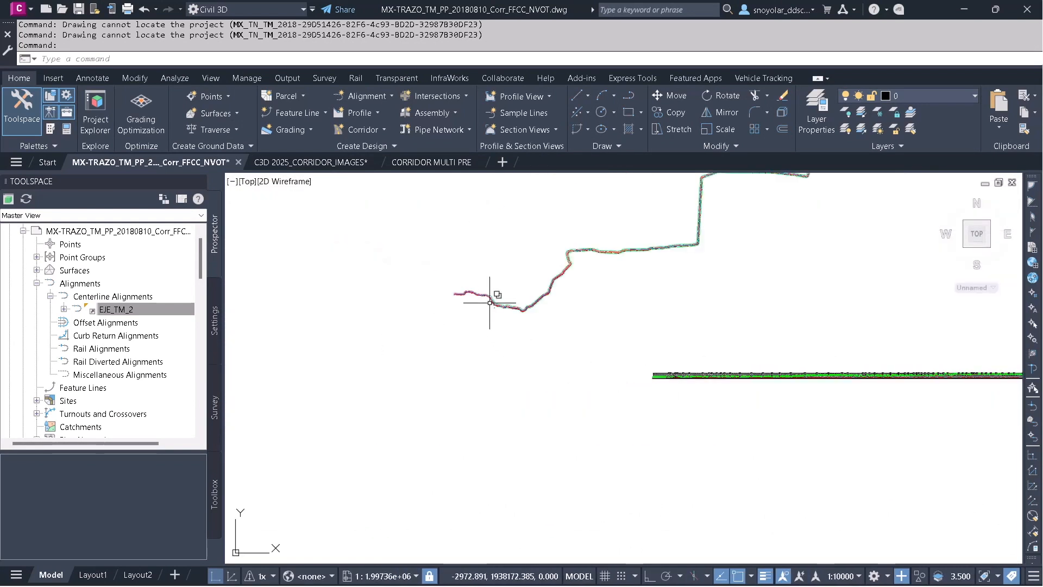
scroll(490, 301, up, 4)
scroll(337, 309, up, 5)
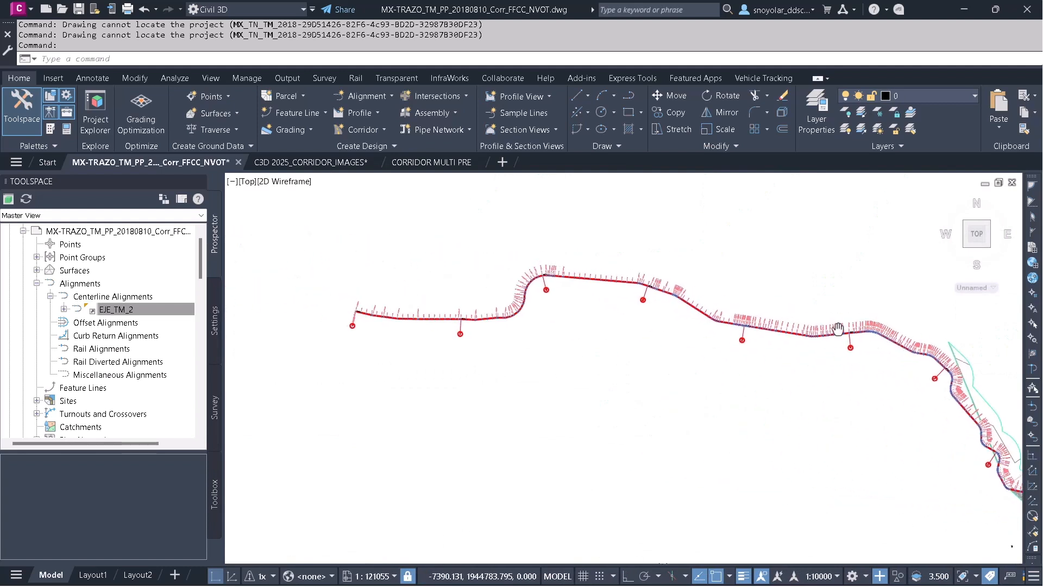
scroll(374, 340, up, 8)
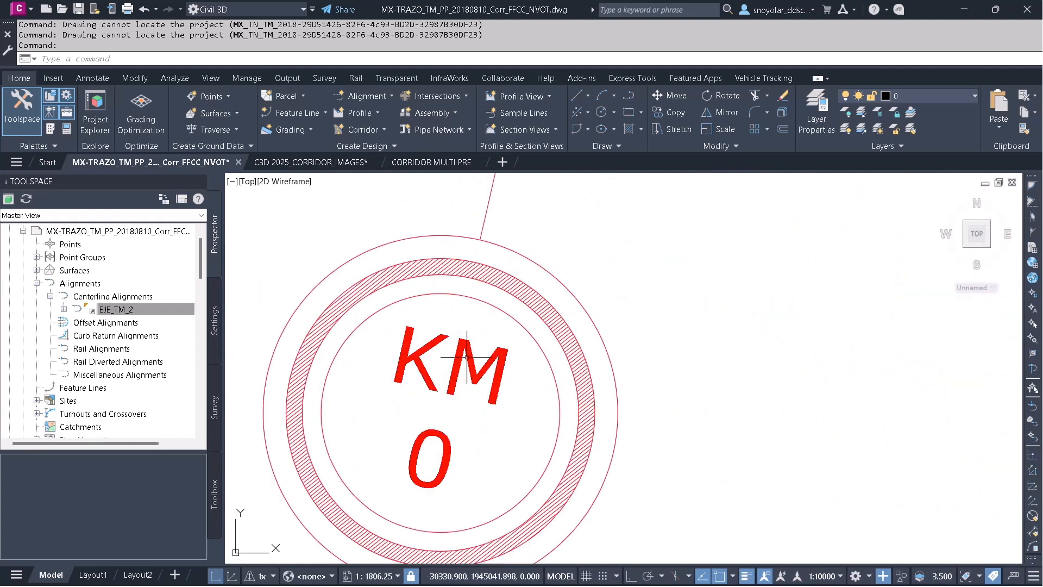
scroll(434, 370, down, 2)
scroll(405, 391, down, 13)
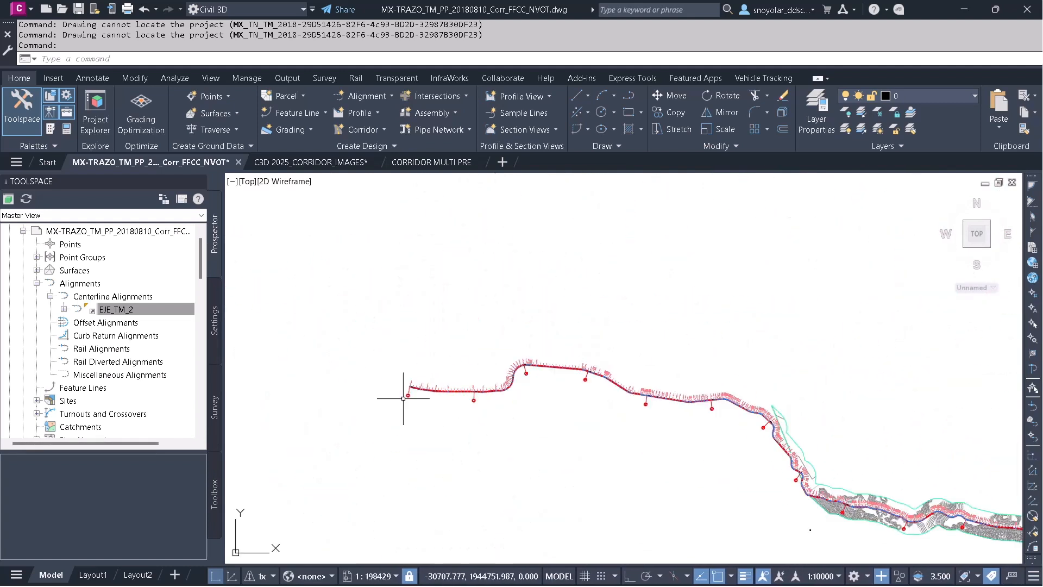
Pan and zoom along the EJE_TM_2 alignment to inspect its KM 838 end and the corridor surface.
mouse_move(688, 298)
middle_down()
mouse_move(380, 465)
mouse_move(449, 398)
mouse_move(272, 460)
middle_up()
middle_drag(768, 263, 359, 389)
middle_drag(605, 243, 633, 444)
middle_drag(702, 248, 479, 458)
scroll(694, 226, up, 14)
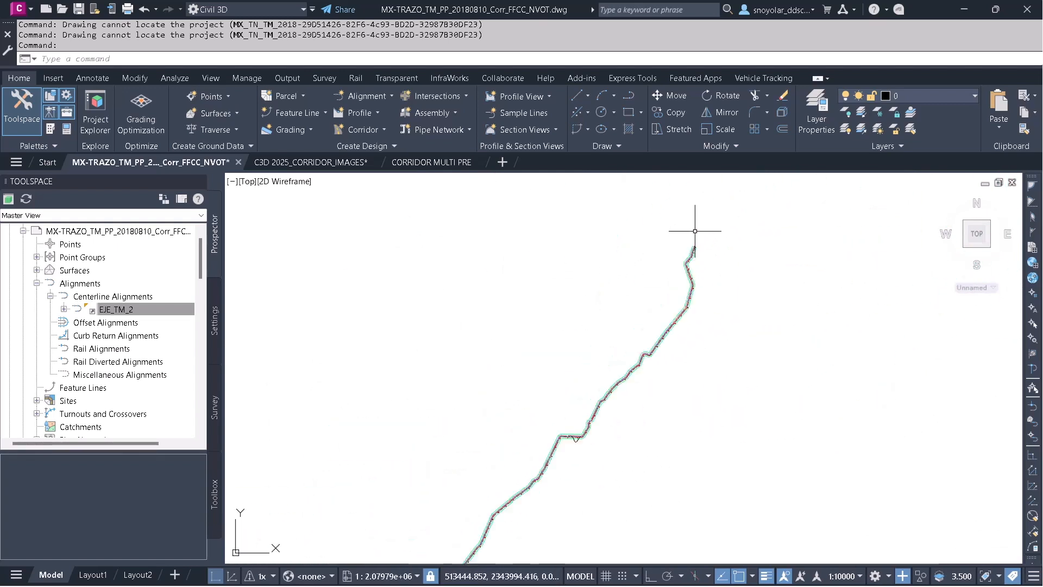
scroll(755, 332, up, 10)
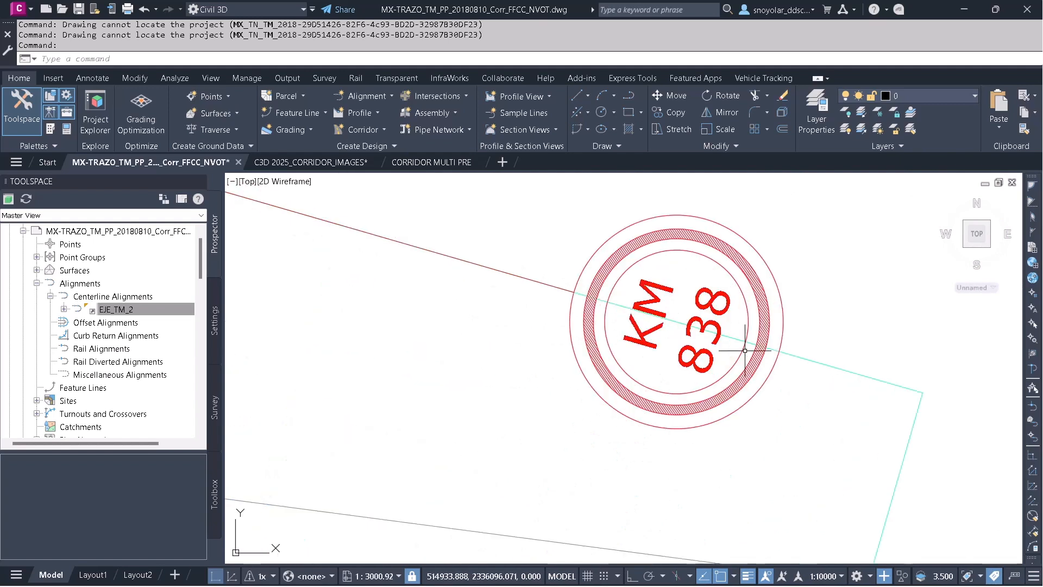
scroll(744, 293, down, 18)
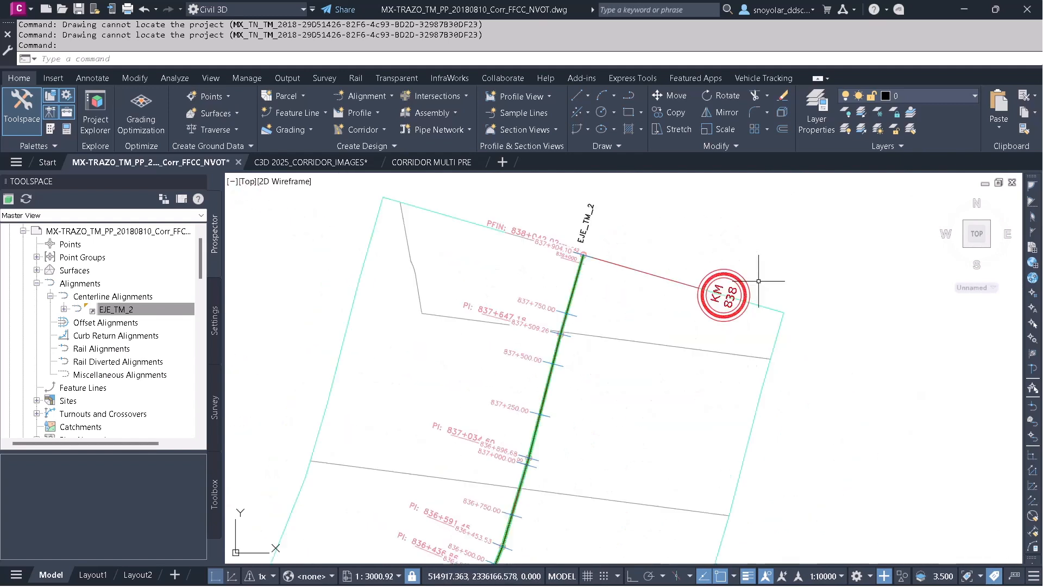
scroll(751, 284, down, 1)
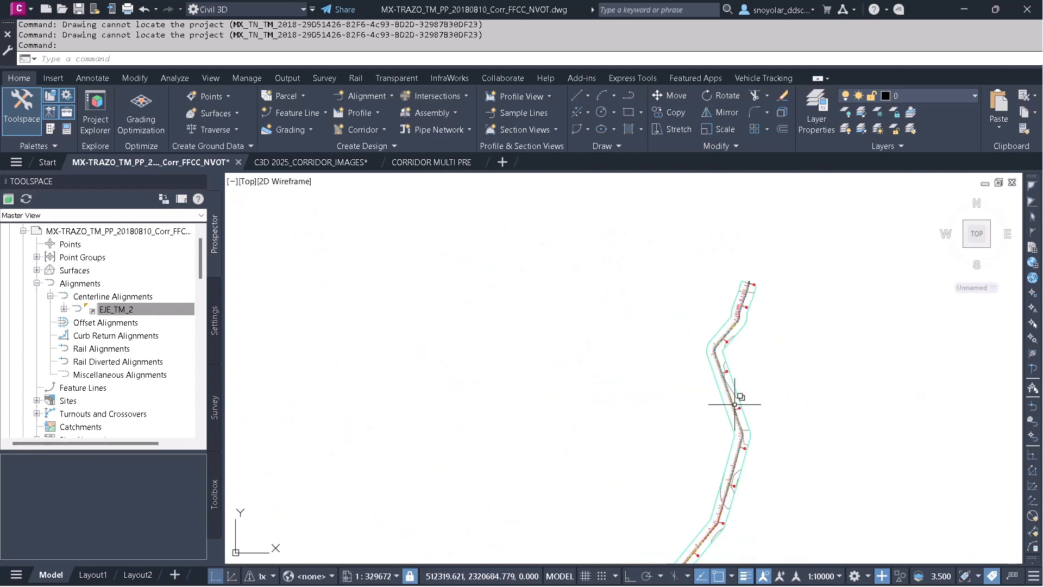
middle_drag(734, 403, 582, 270)
scroll(552, 419, up, 12)
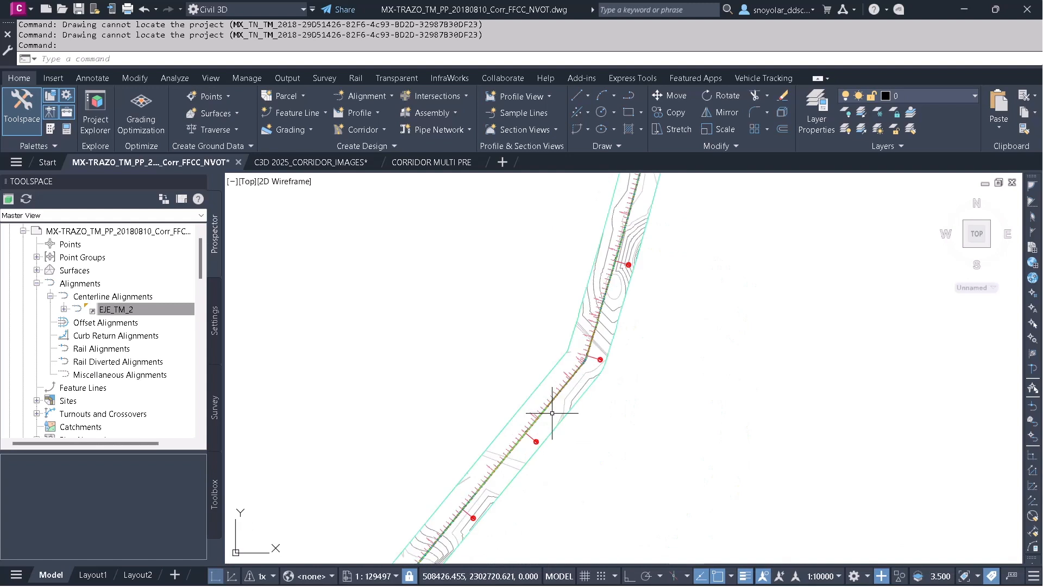
scroll(552, 411, down, 8)
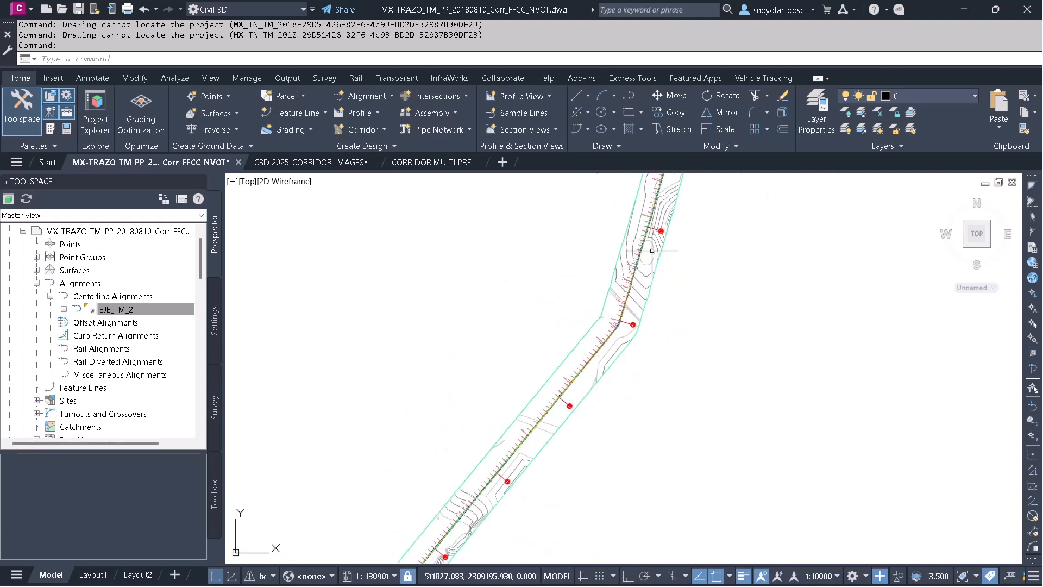
Select the TN2 surface reference and open it in the Object Viewer, zooming and orbiting it in 3D.
click(652, 251)
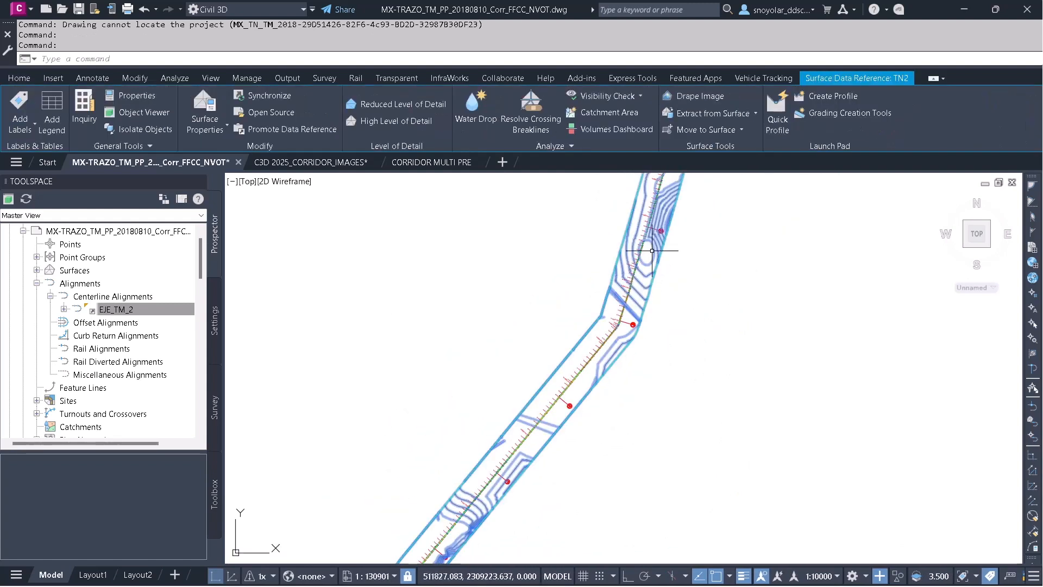
right_click(495, 228)
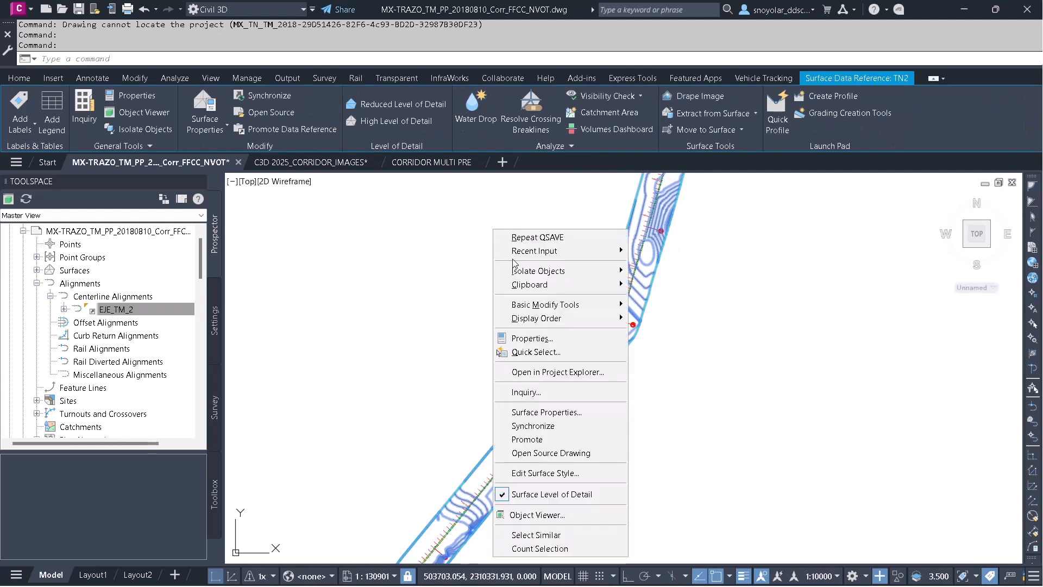
click(559, 515)
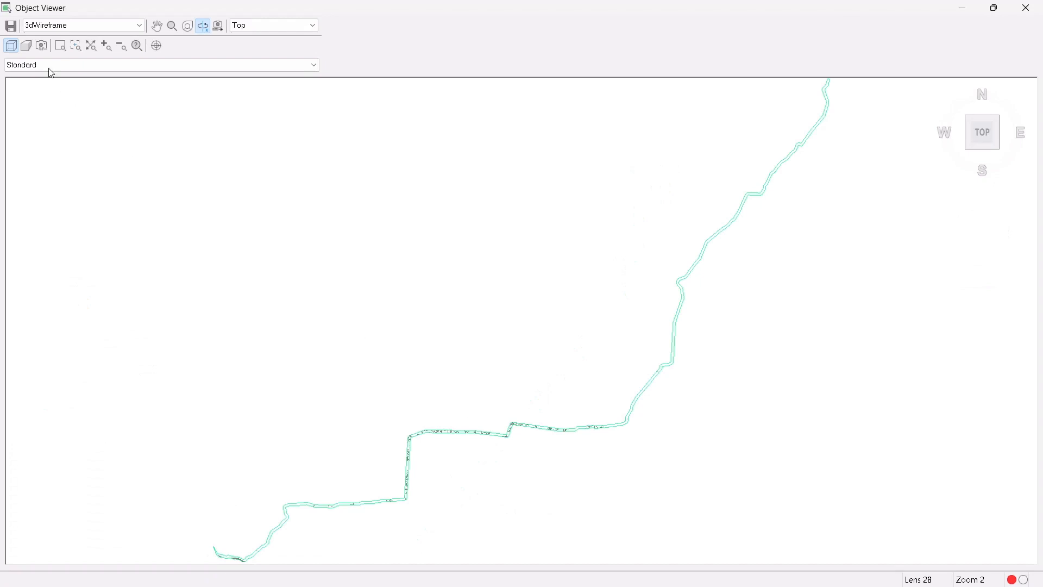
click(60, 45)
click(690, 382)
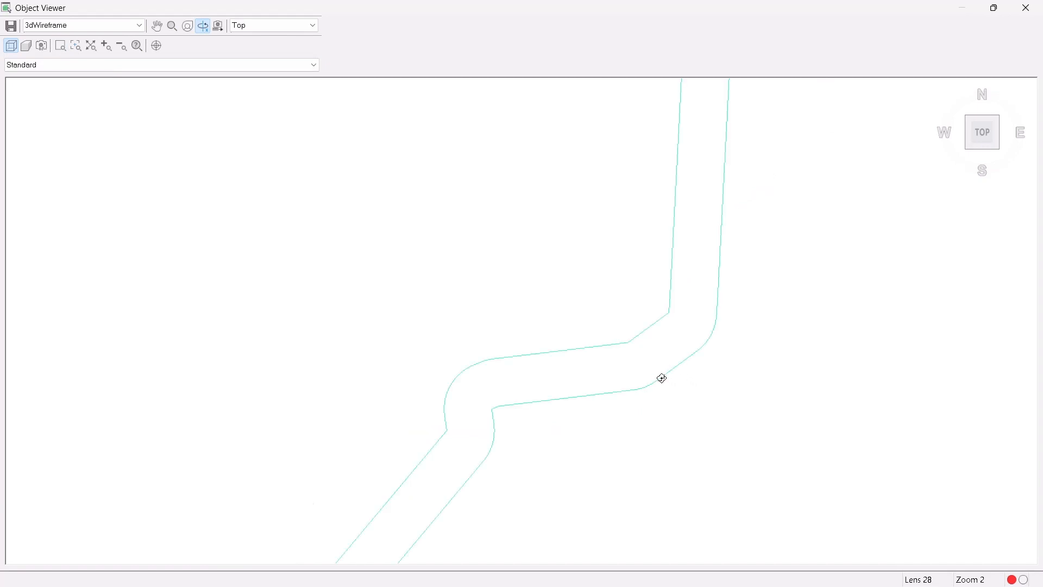
drag(571, 427, 843, 494)
drag(445, 223, 603, 426)
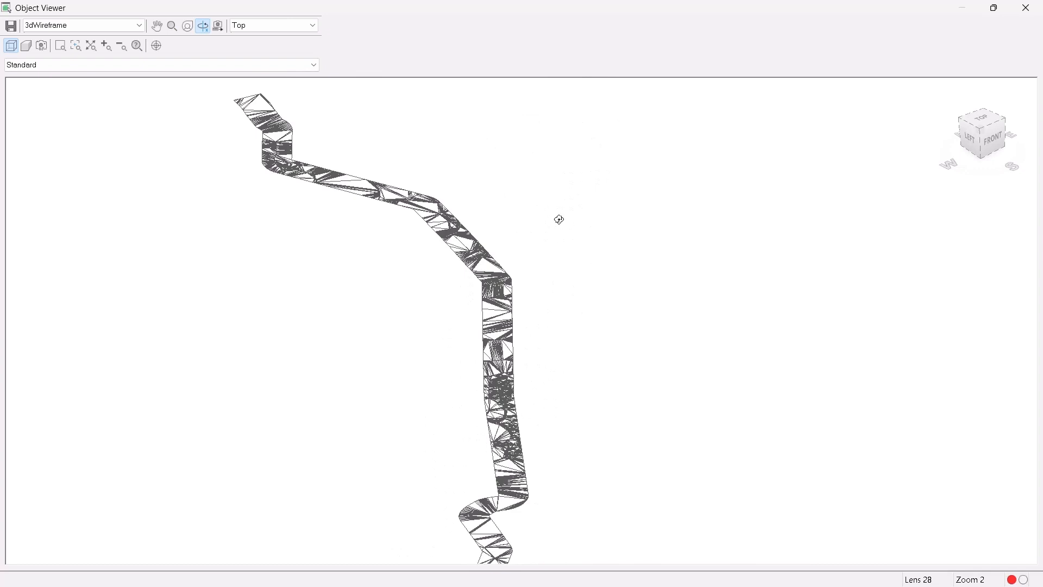
drag(559, 219, 710, 328)
middle_drag(517, 228, 610, 305)
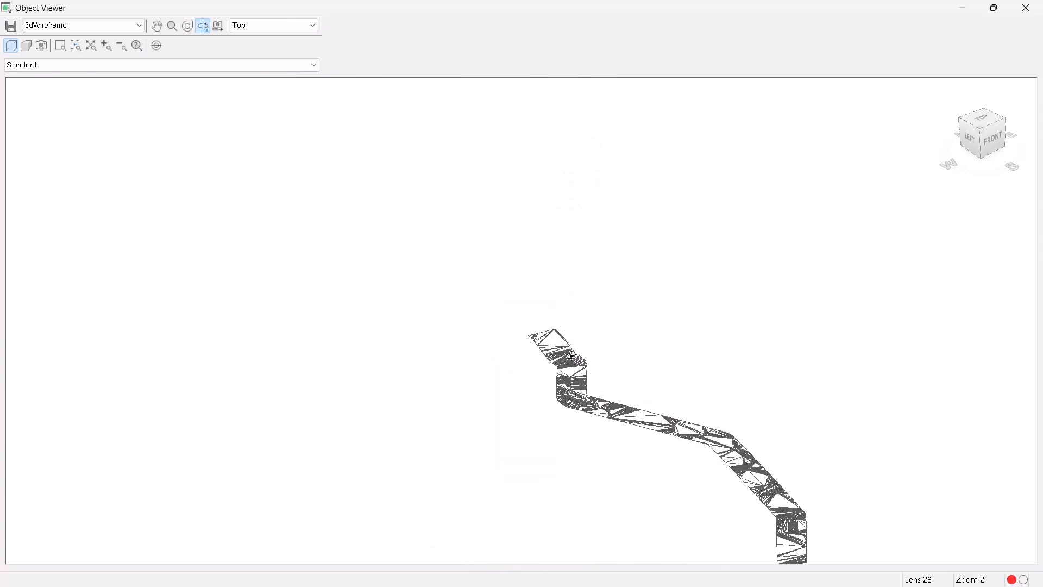
Keep orbiting and zooming the surface triangulation in the Object Viewer, then close the viewer.
drag(566, 308, 566, 303)
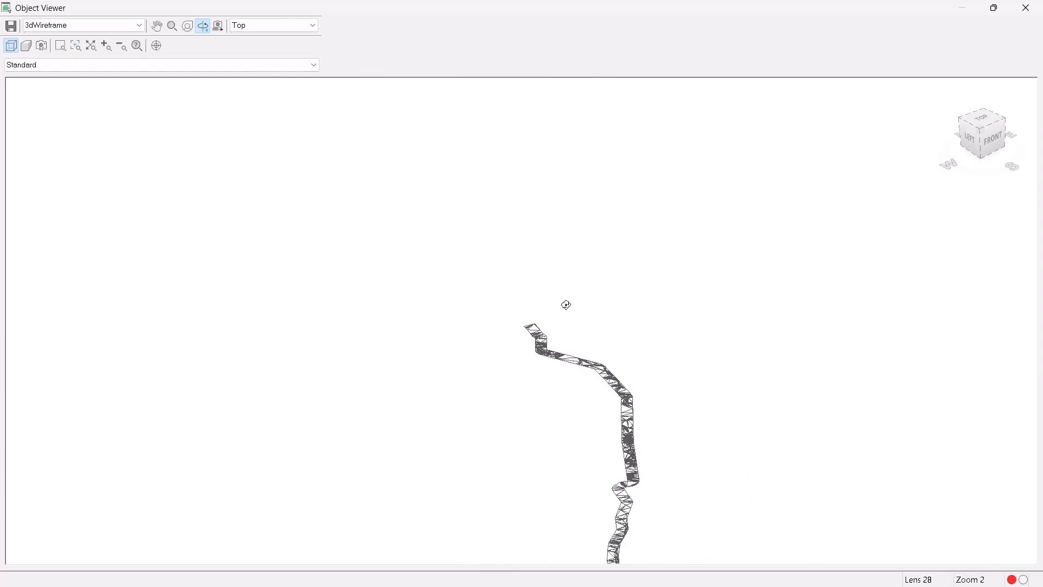
middle_drag(636, 442, 575, 274)
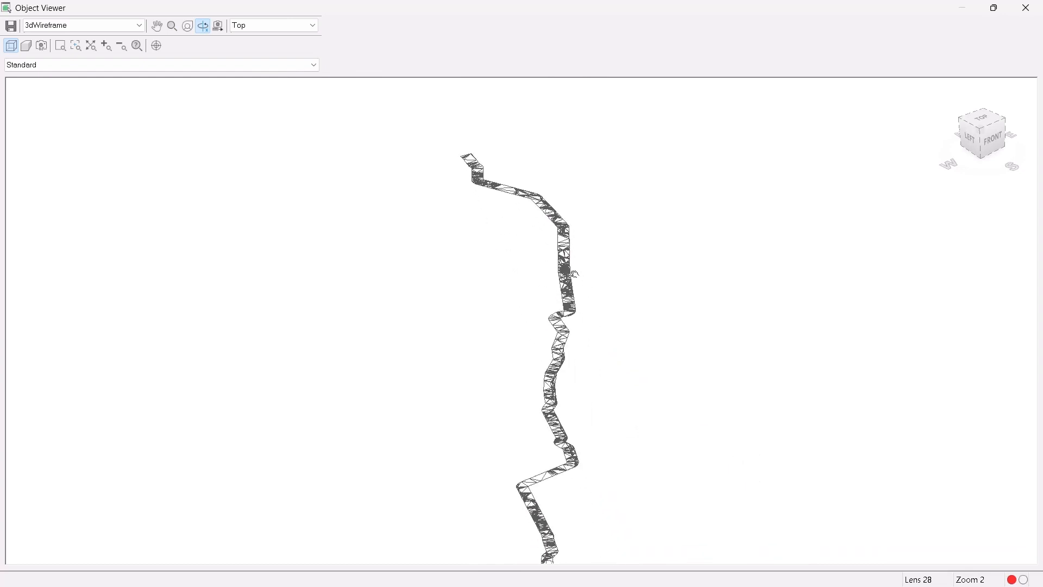
scroll(569, 315, up, 8)
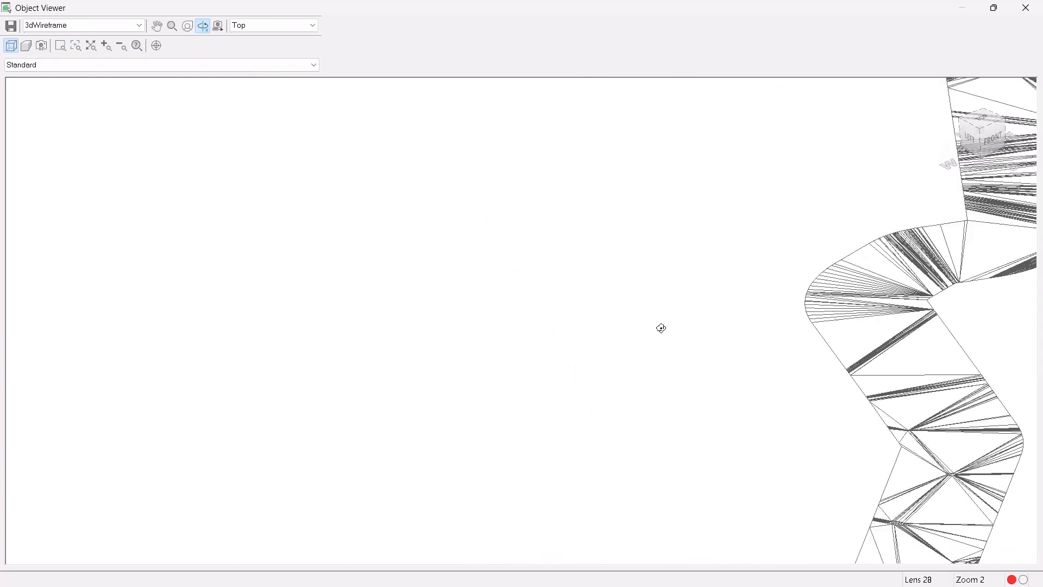
middle_drag(782, 326, 315, 359)
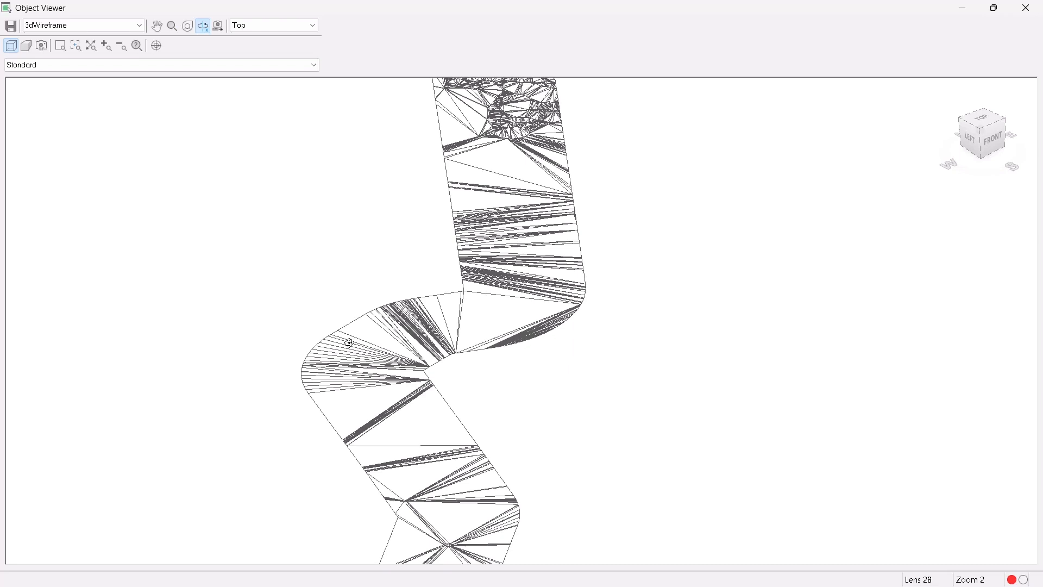
scroll(449, 282, down, 5)
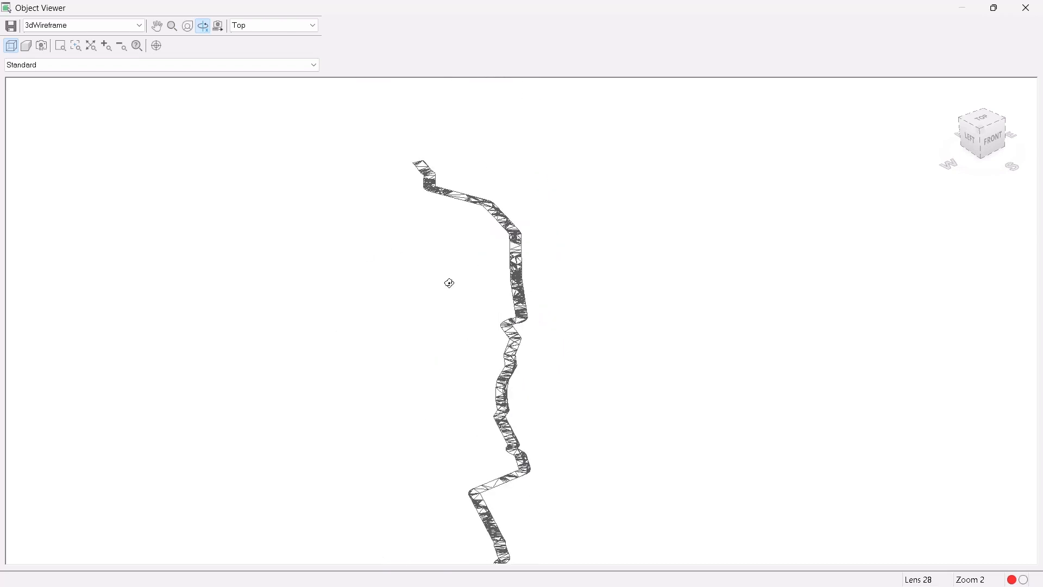
mouse_move(506, 410)
mouse_down()
mouse_move(505, 364)
mouse_move(512, 403)
mouse_up()
middle_drag(511, 391, 513, 264)
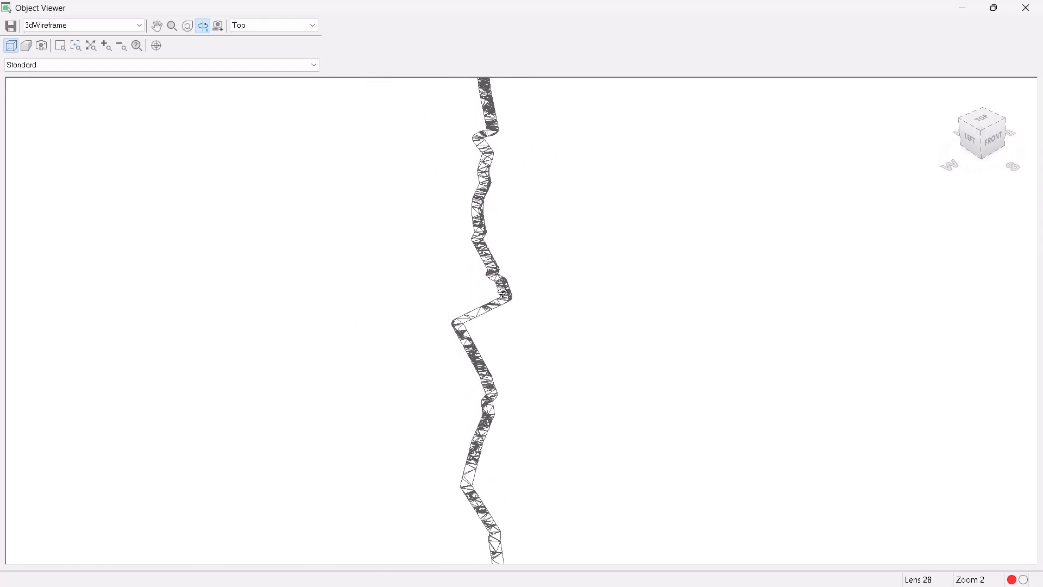
right_click(513, 247)
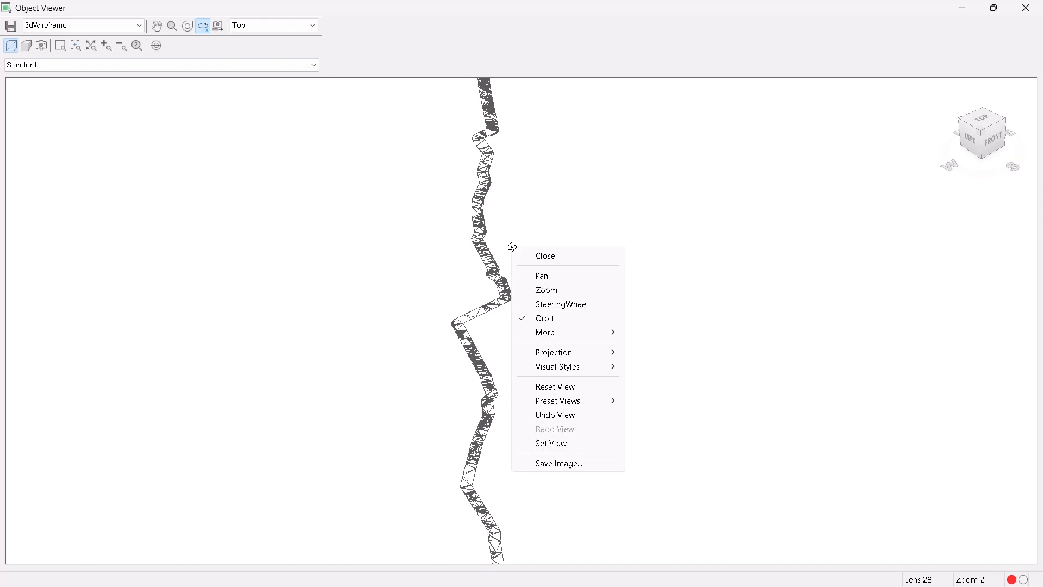
click(535, 259)
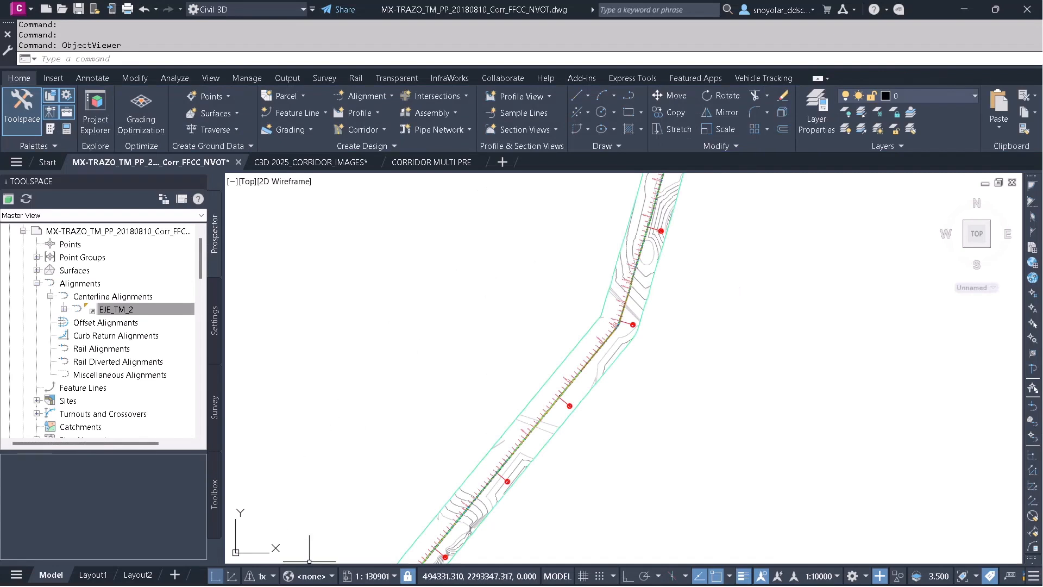
Switch to the PowerPoint slide show and advance to the Corridor Workflows slide.
key(super)
mouse_move(291, 570)
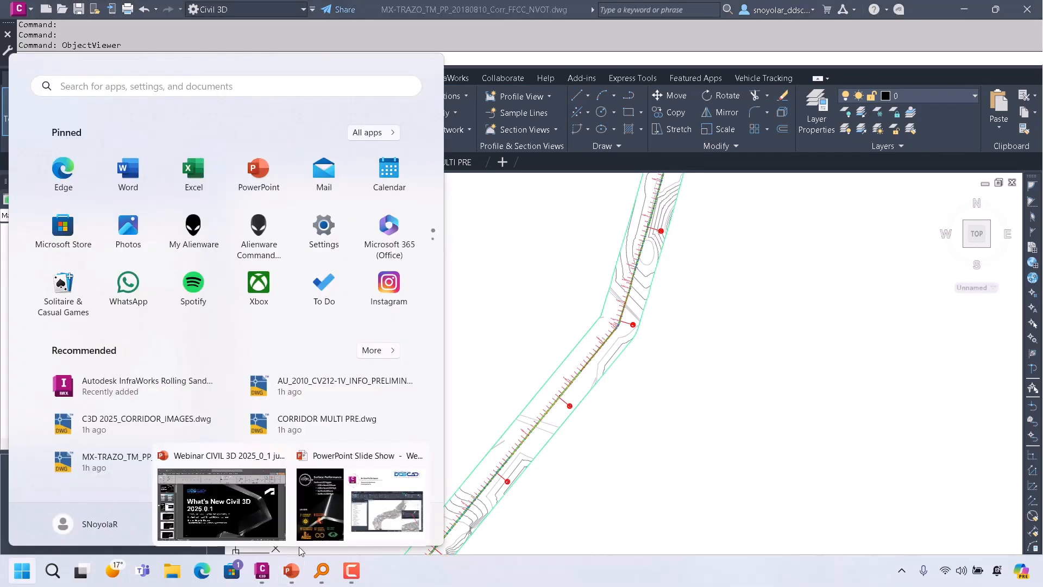
click(308, 515)
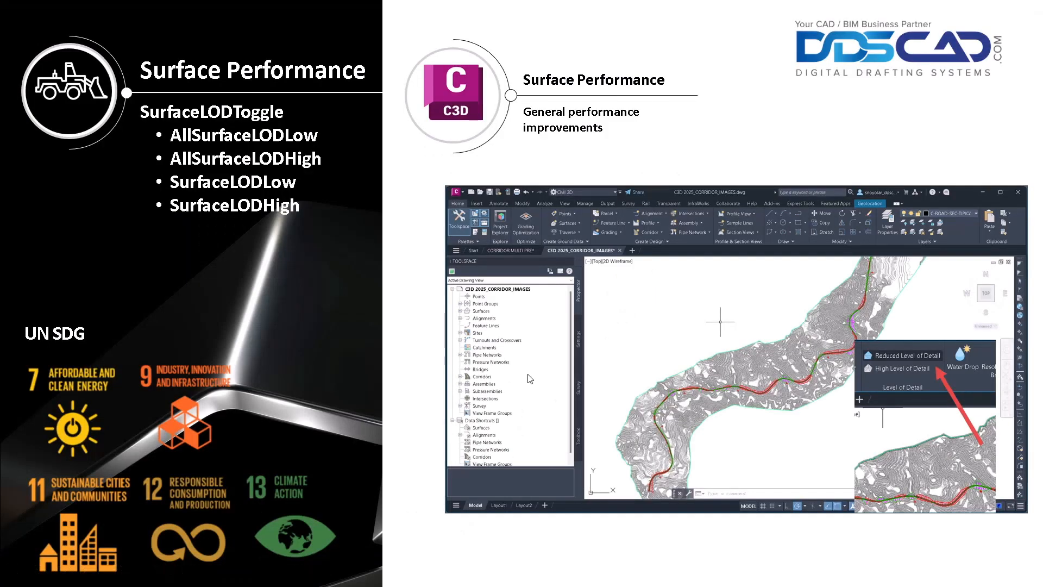
key(Right)
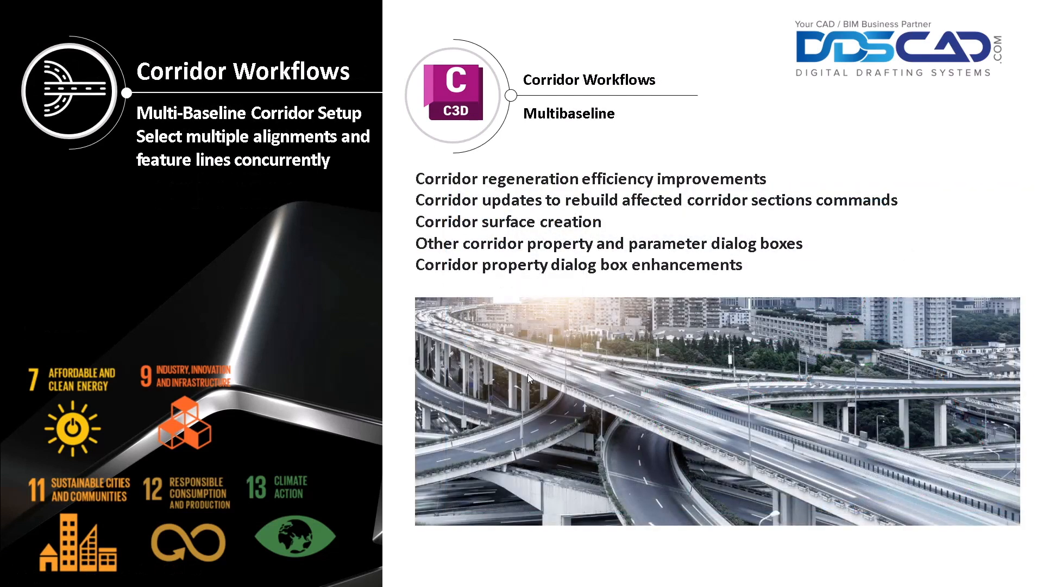
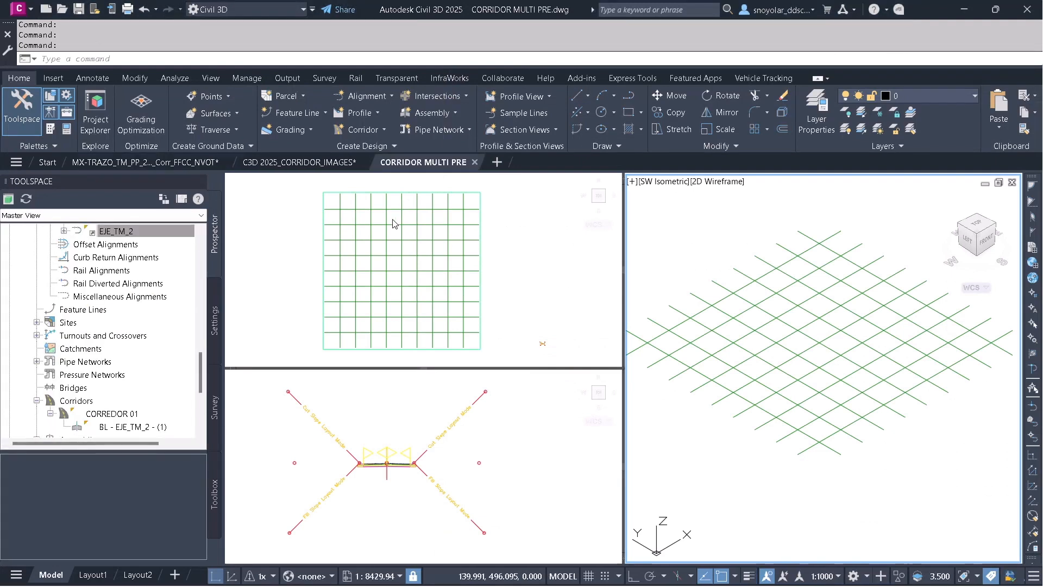
Select a grid feature line and open it in the Elevation Editor to review its stations and elevations, then close the editor.
click(392, 250)
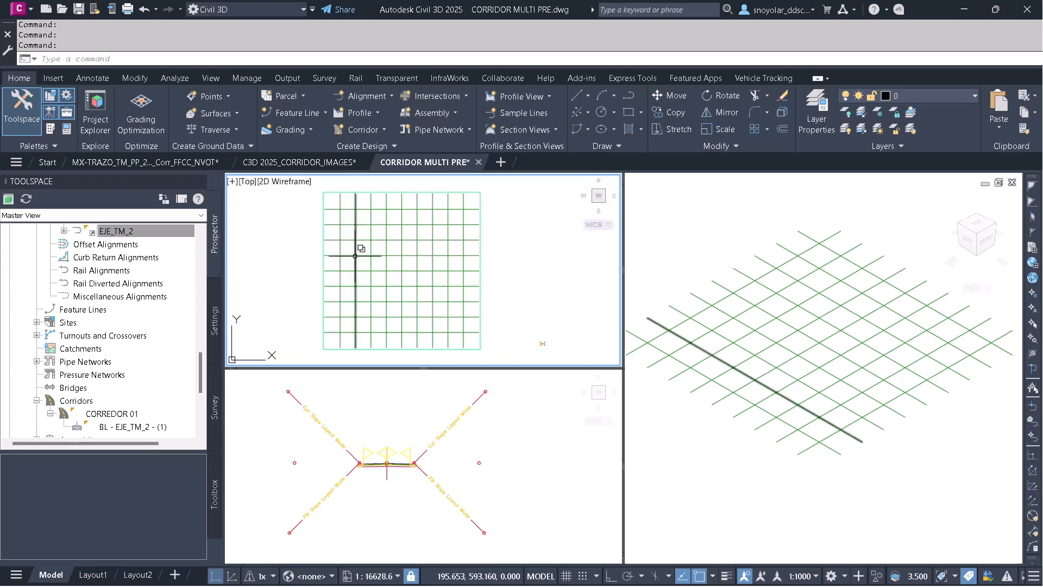
mouse_move(355, 256)
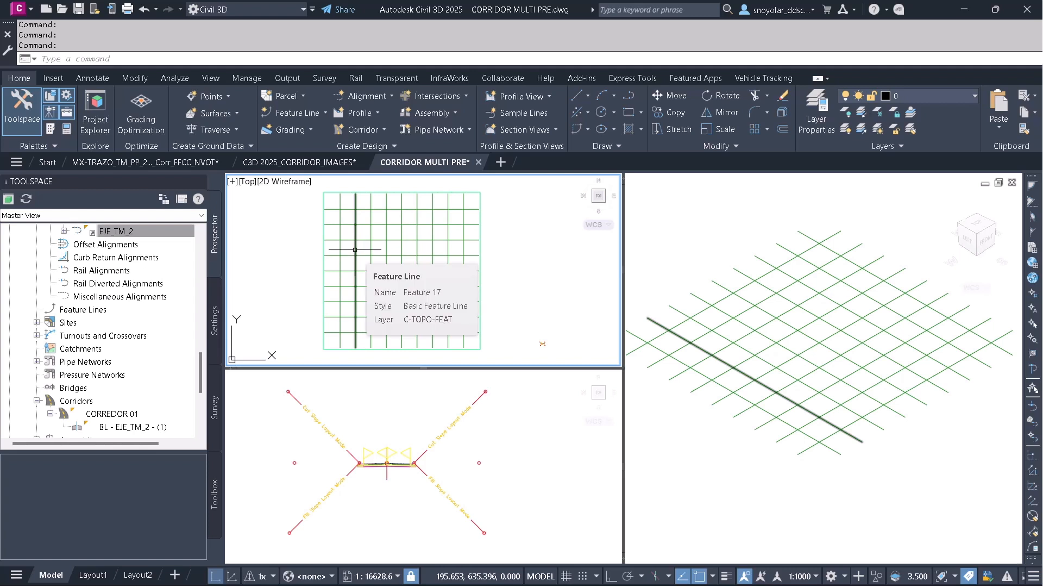
click(354, 250)
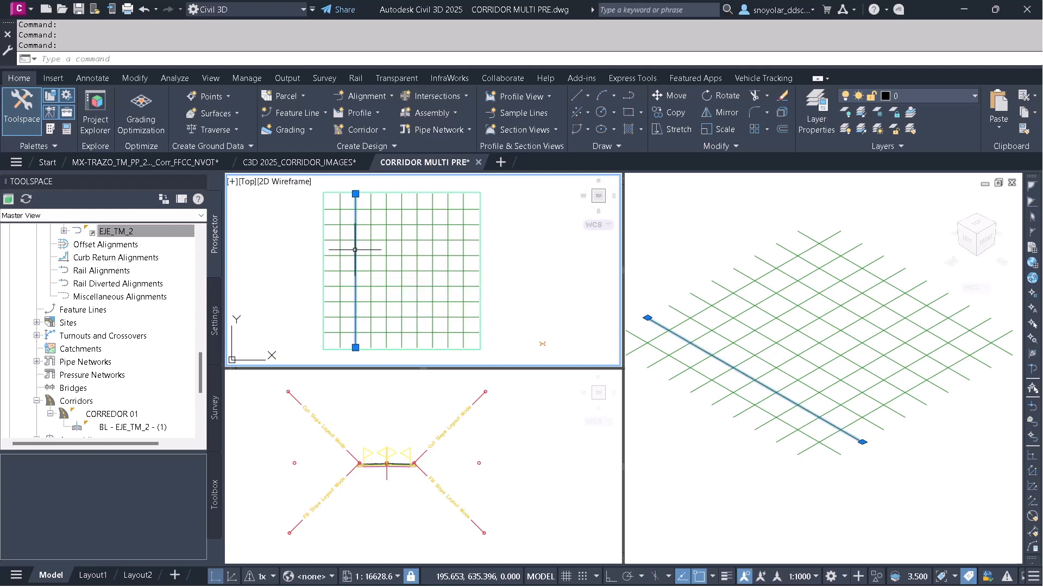
right_click(368, 250)
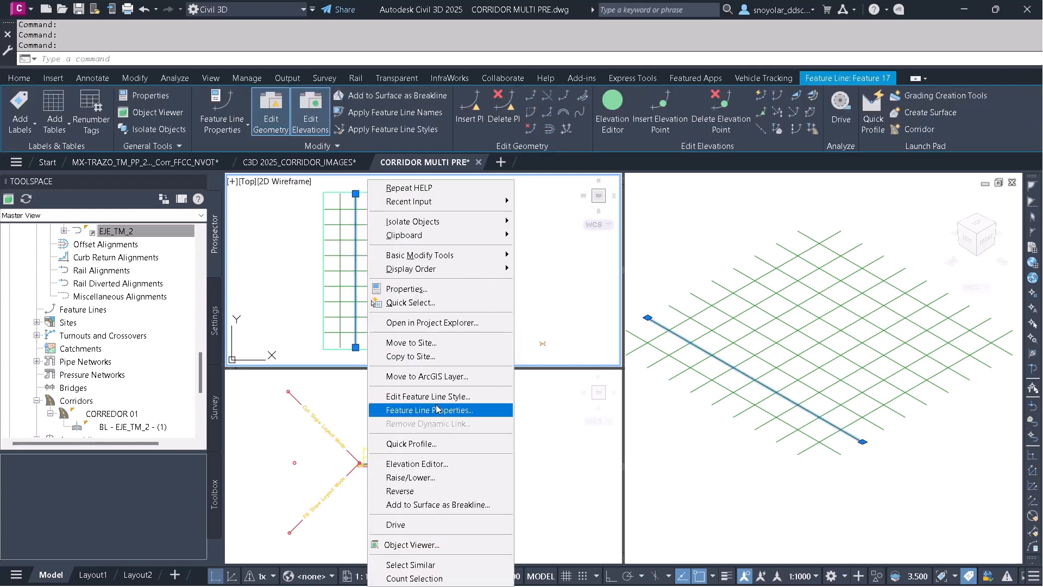
click(450, 465)
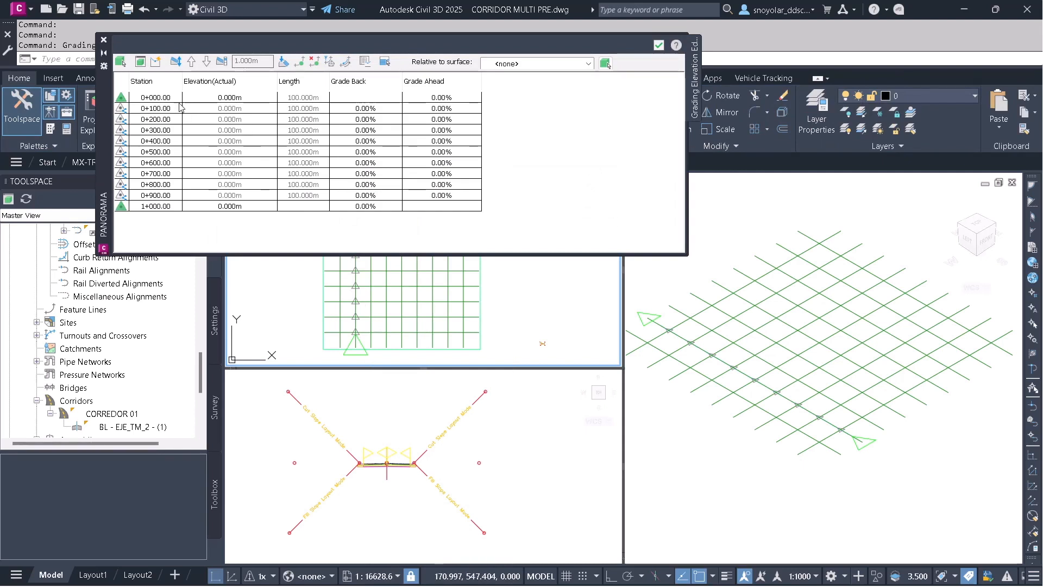
click(105, 41)
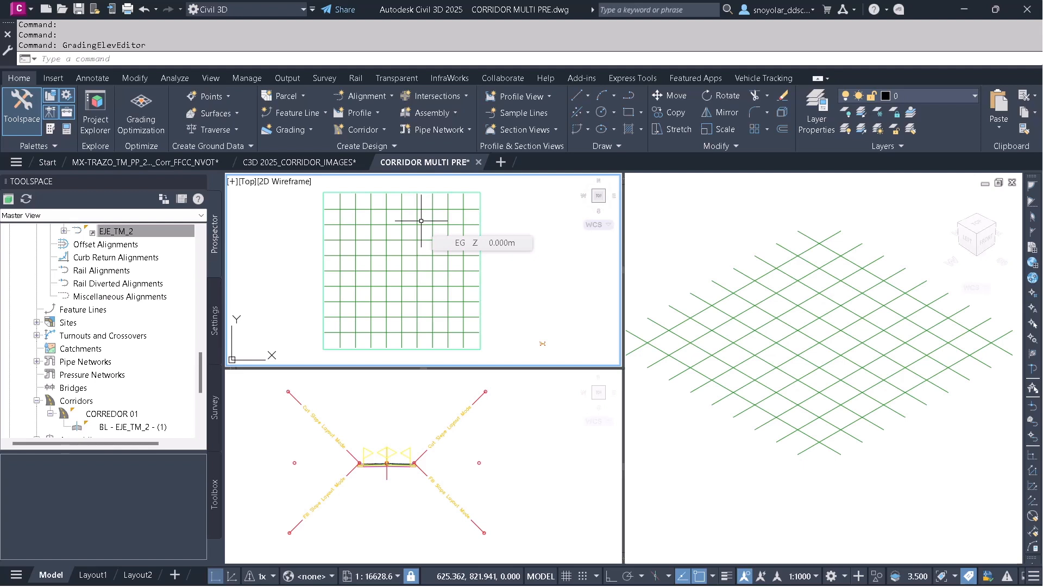
Start creating a corridor, window-select all the grid feature lines as baselines and pick the Primary Road Full Section assembly.
click(379, 131)
click(373, 152)
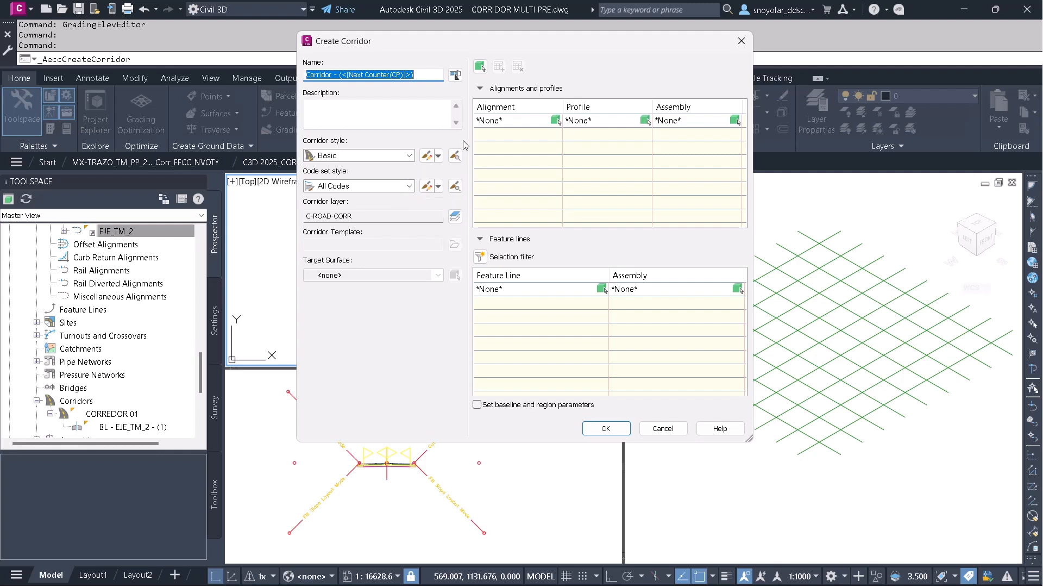
click(480, 67)
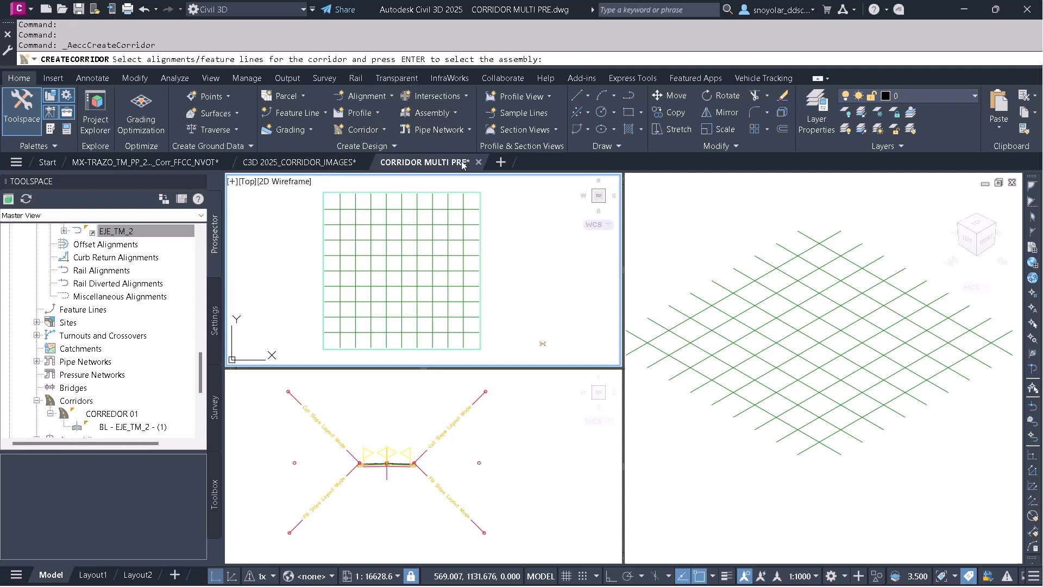
click(492, 185)
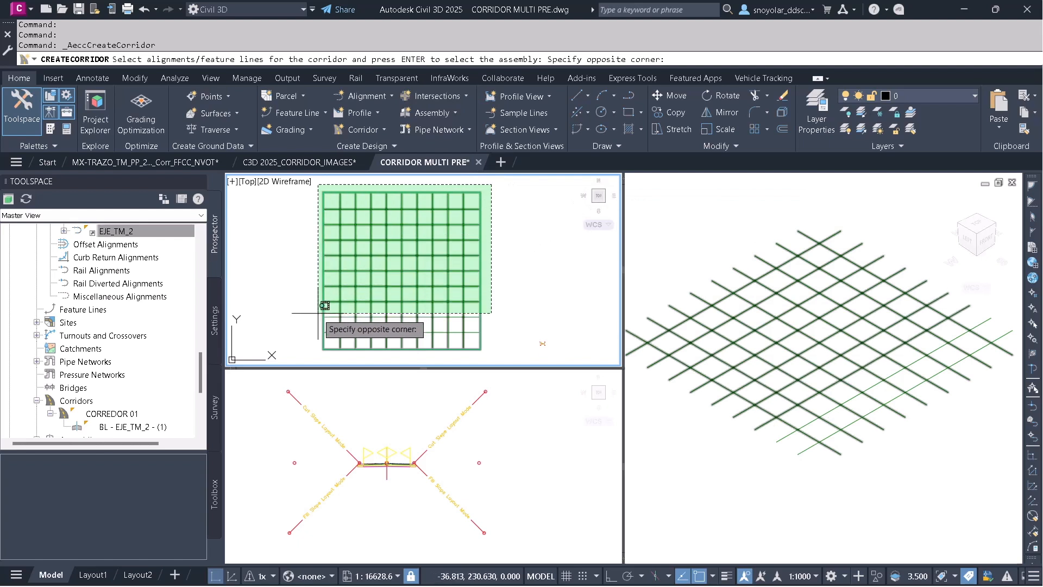
click(308, 355)
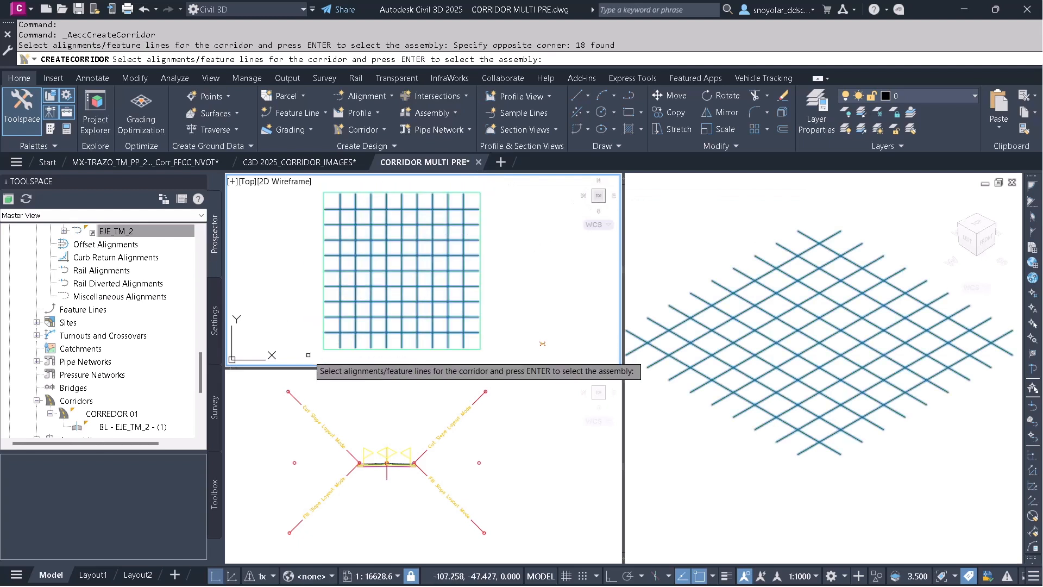
key(Return)
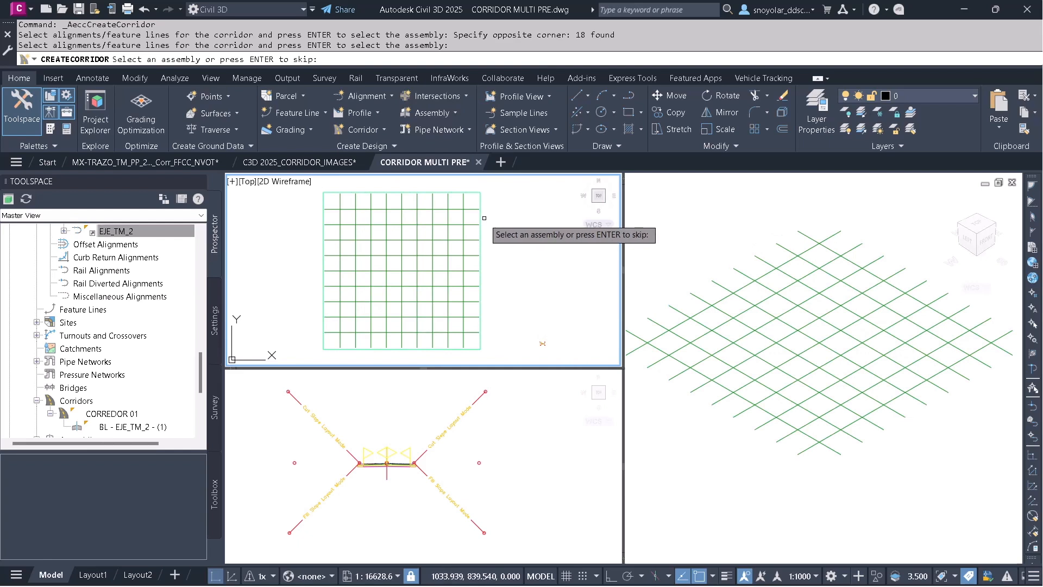
click(411, 491)
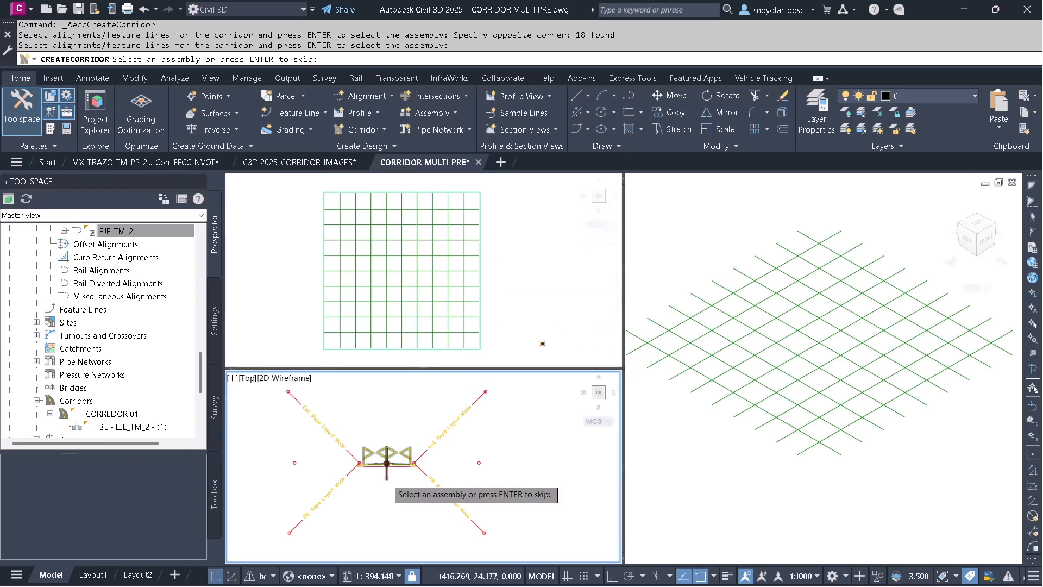
click(387, 473)
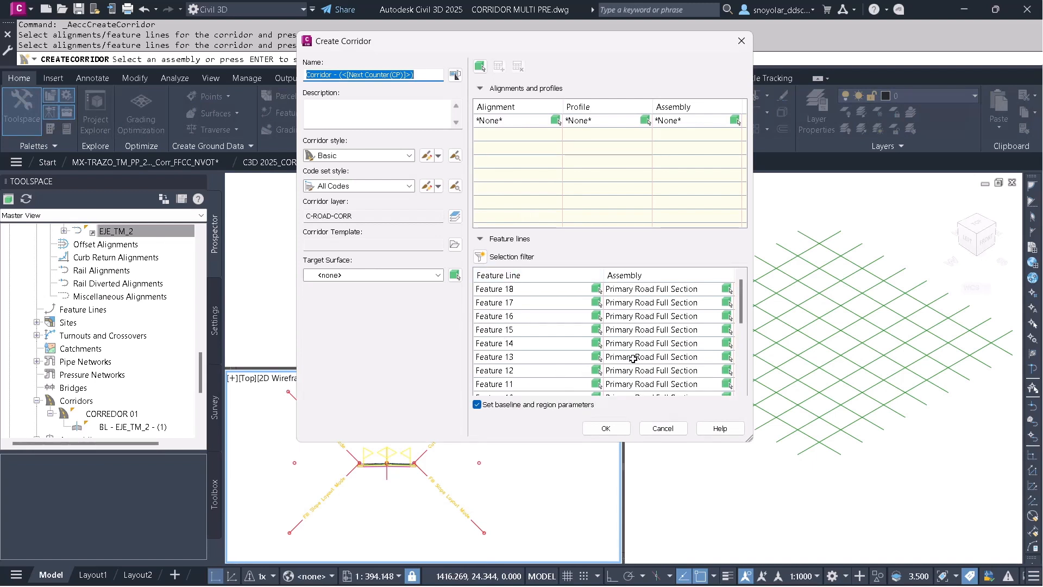
Set the corridor's target surface to EG, accept the baseline and region parameters, and rebuild the corridor.
drag(742, 302, 735, 370)
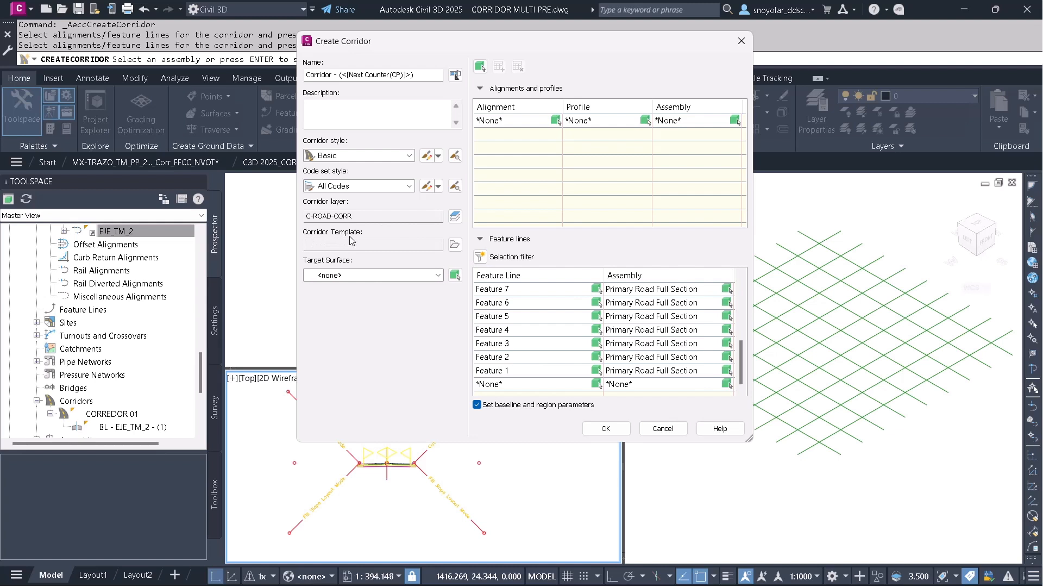
click(438, 276)
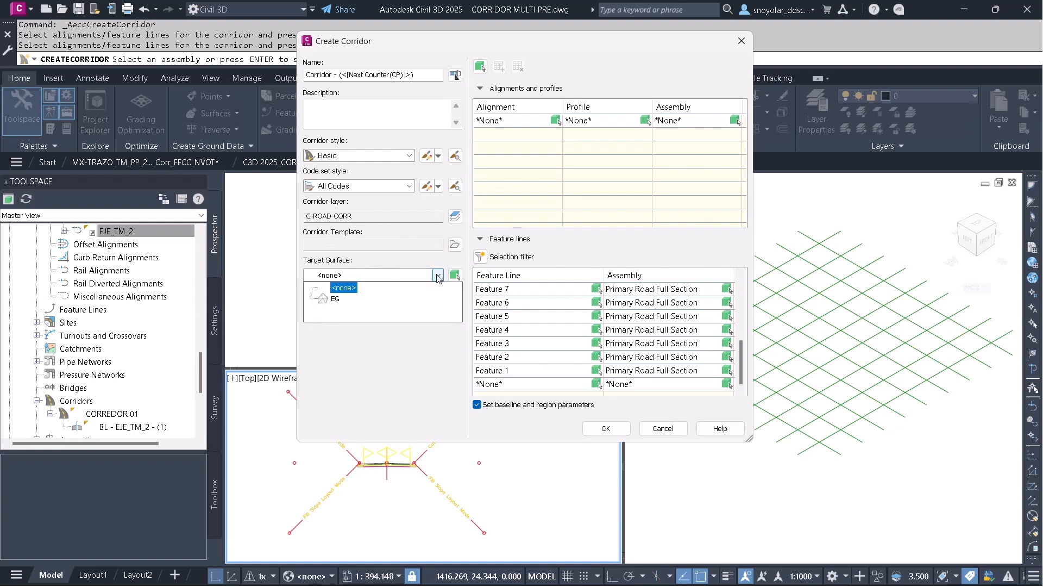
click(336, 299)
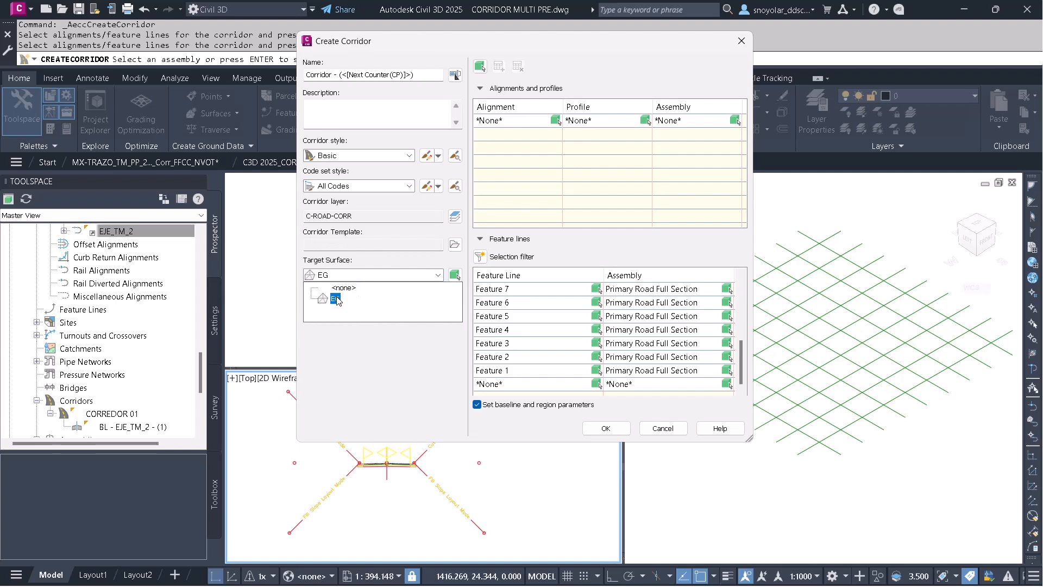
click(336, 300)
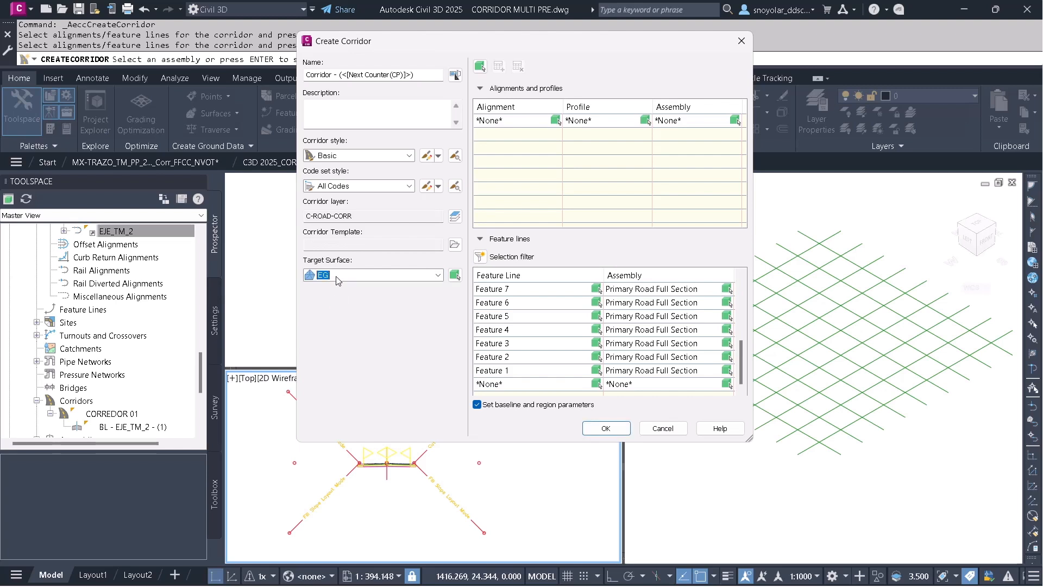
click(608, 428)
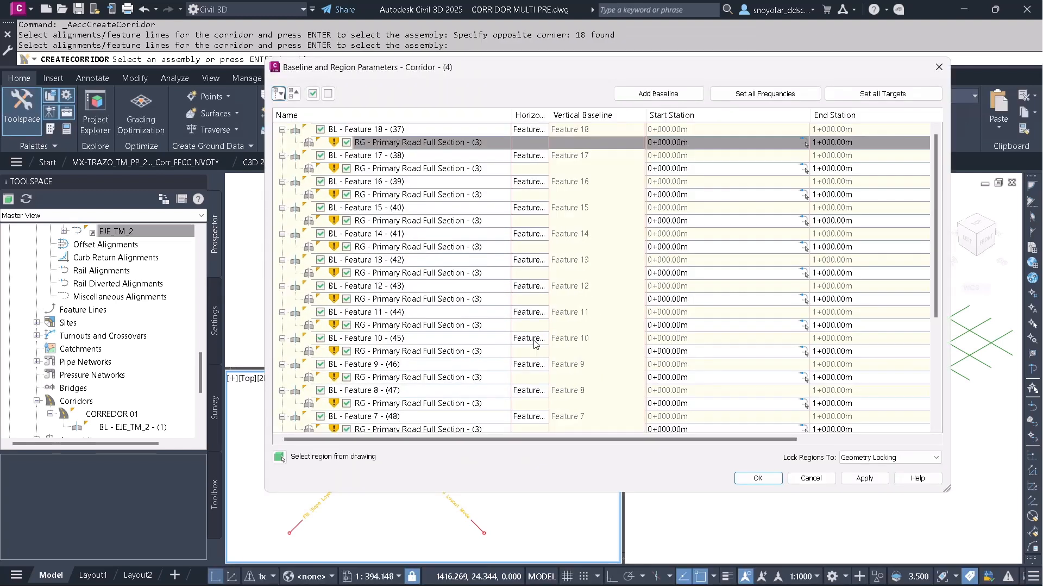
click(757, 479)
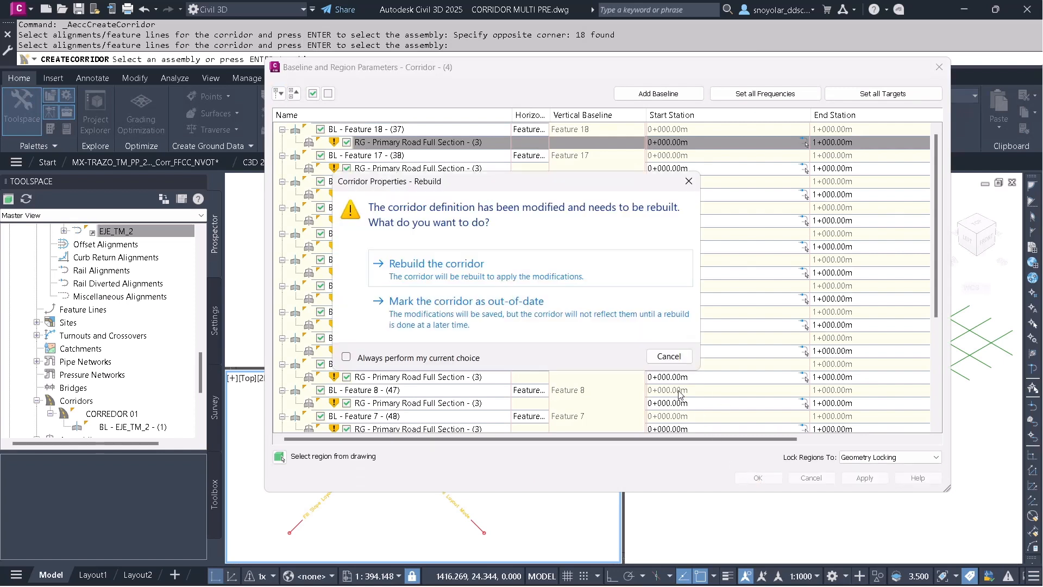
click(466, 264)
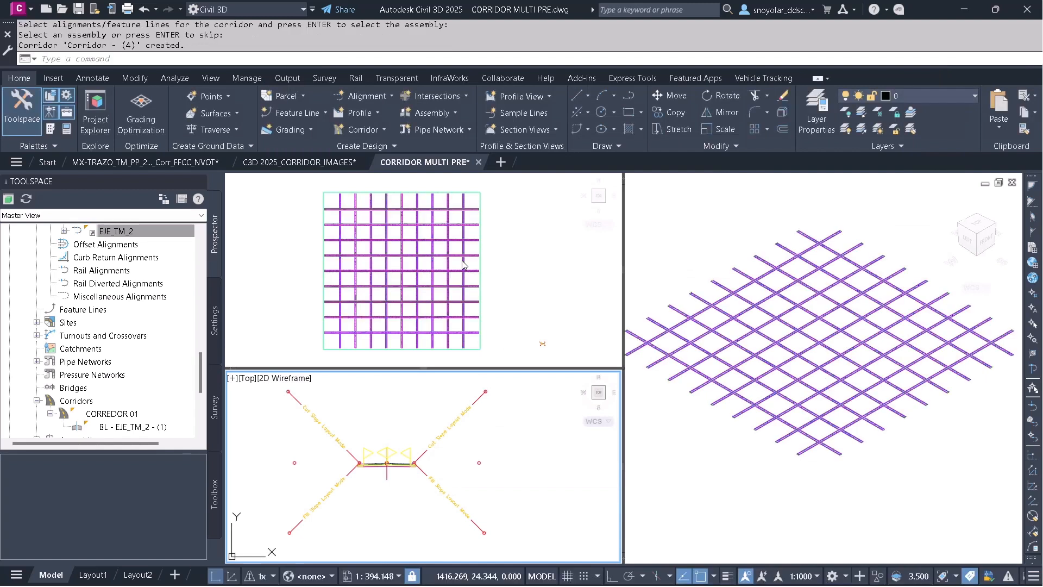
Create a new TIN surface with default settings from the Surfaces collection and rebuild out-of-date surface items.
click(683, 280)
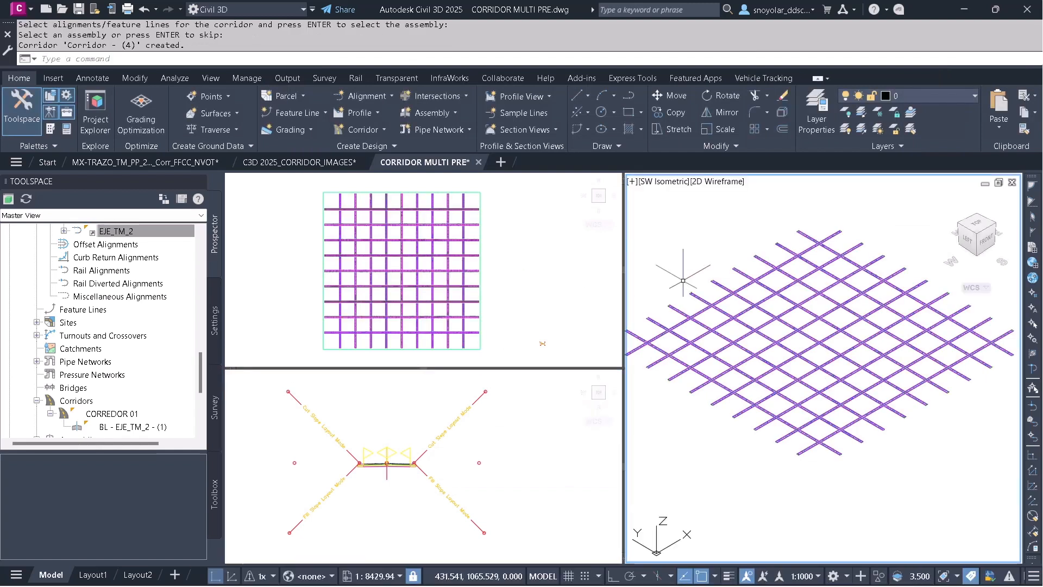
scroll(752, 345, up, 5)
scroll(752, 345, up, 5)
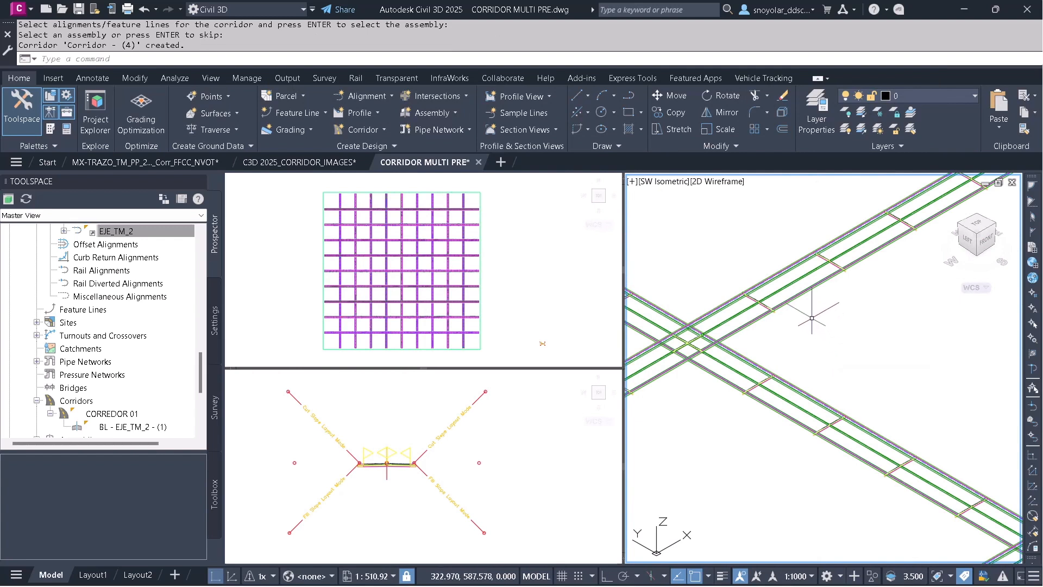
drag(201, 361, 202, 241)
click(37, 283)
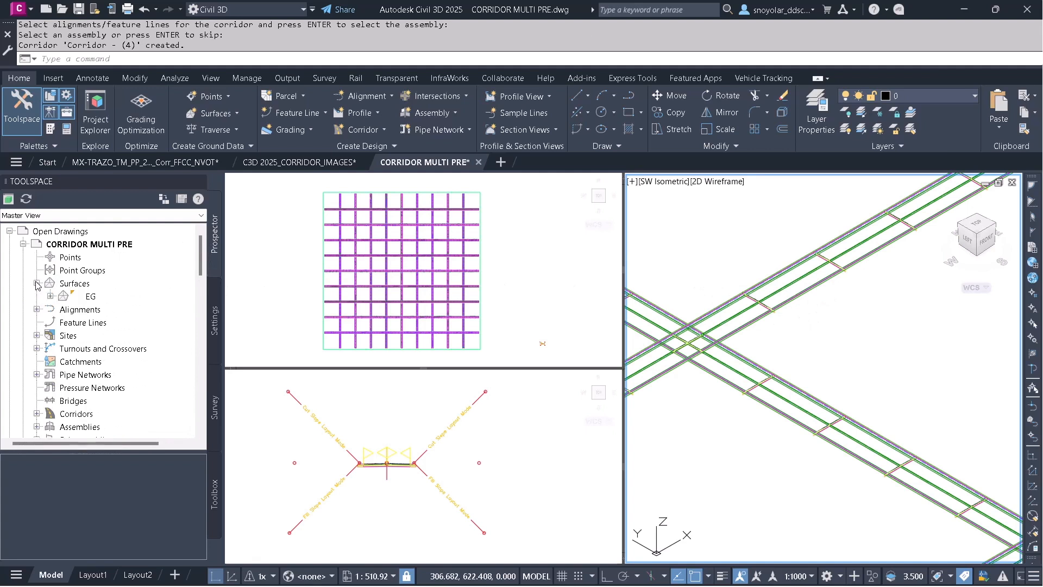
right_click(72, 286)
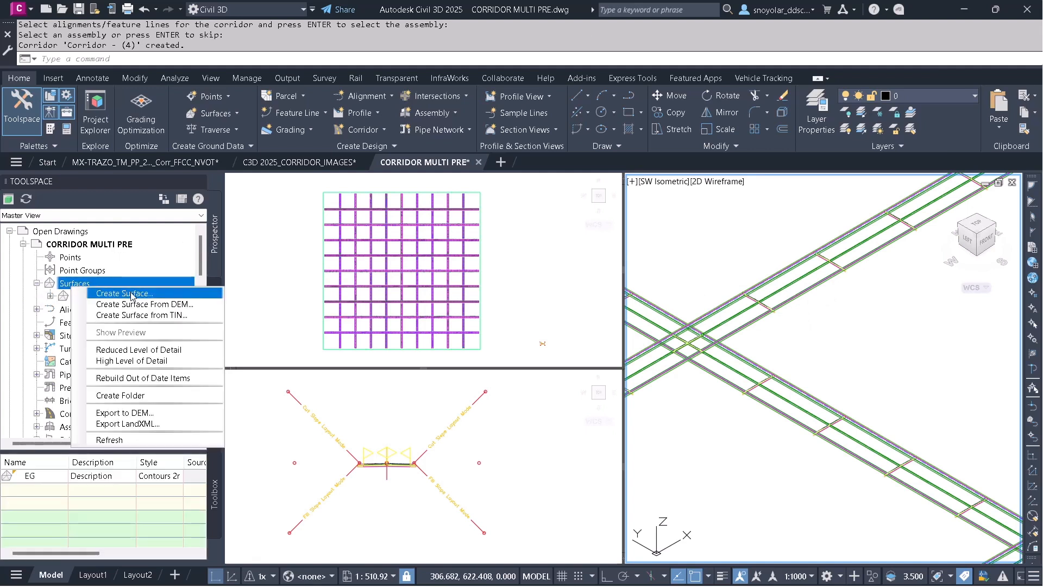
click(131, 294)
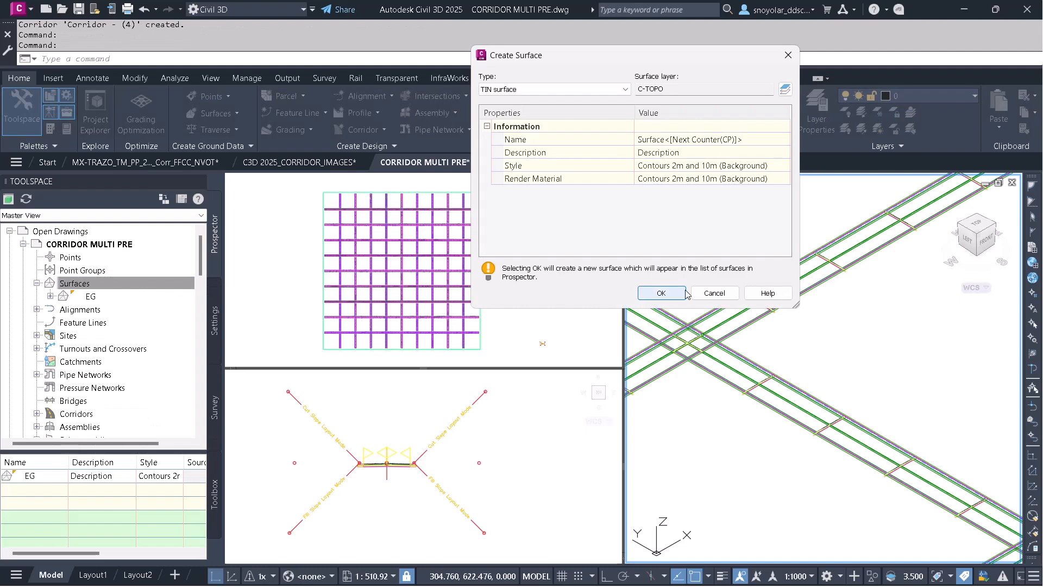
click(660, 293)
click(86, 282)
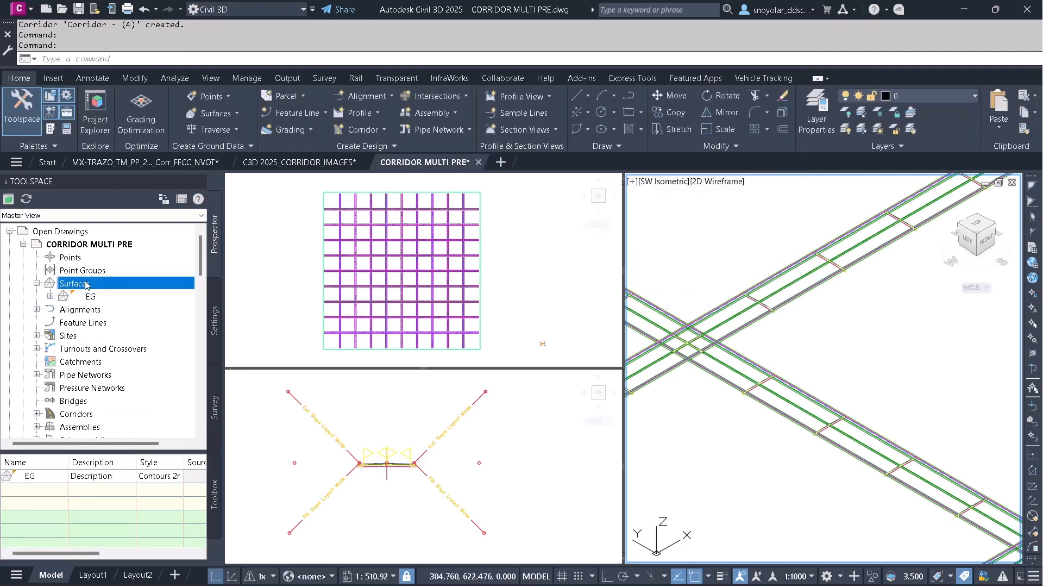
right_click(85, 285)
click(167, 374)
Select the new corridor, open its corridor surfaces and add a corridor surface using Links data with the Top code.
click(505, 307)
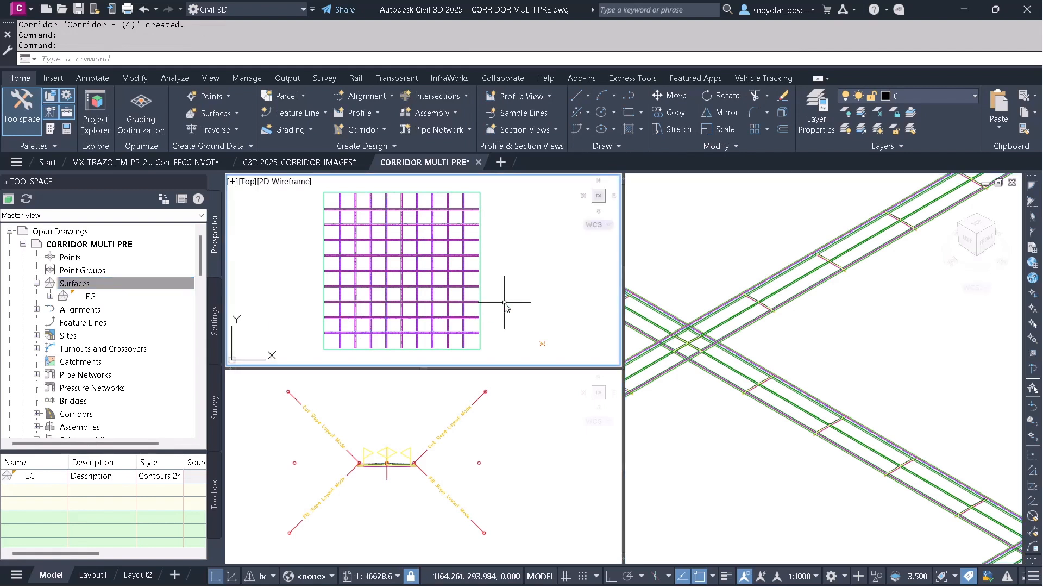
click(712, 298)
click(741, 335)
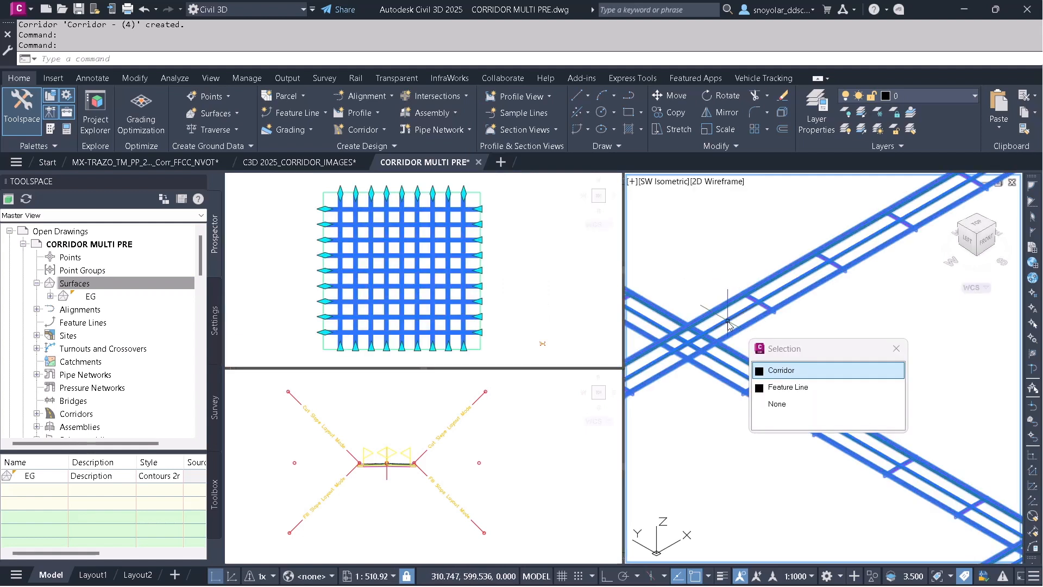
click(774, 371)
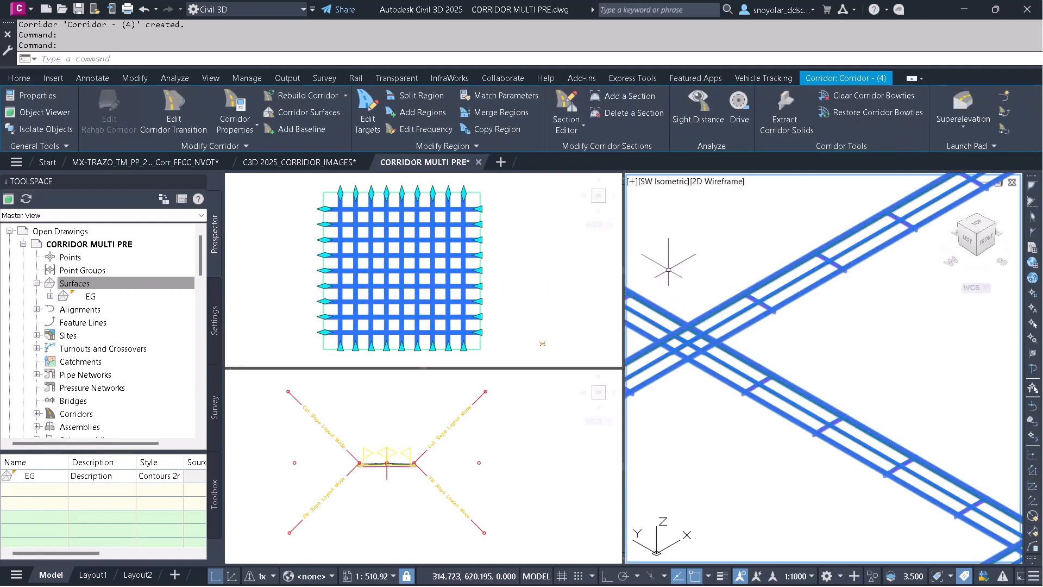
right_click(678, 239)
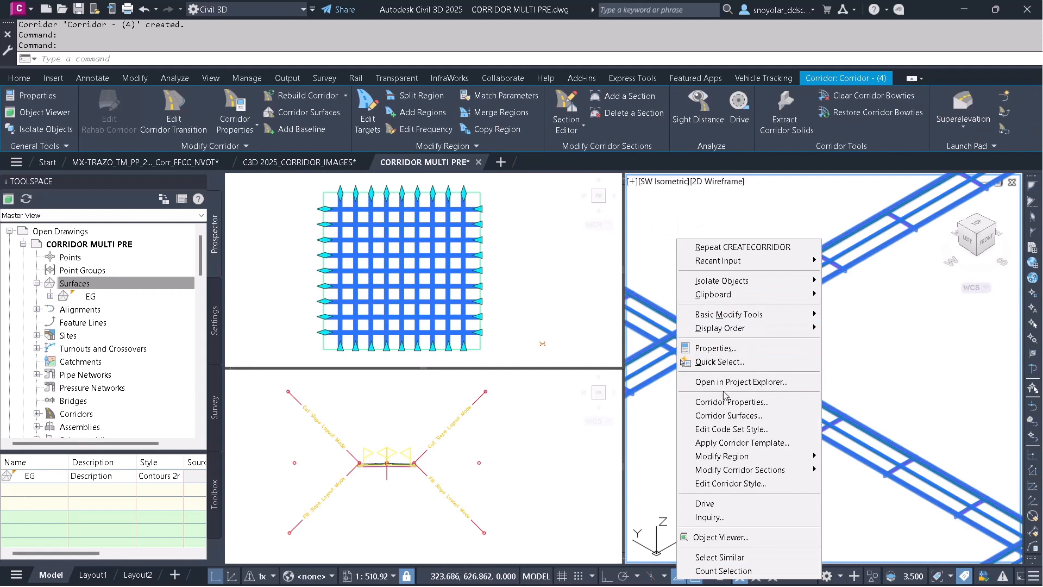
click(730, 416)
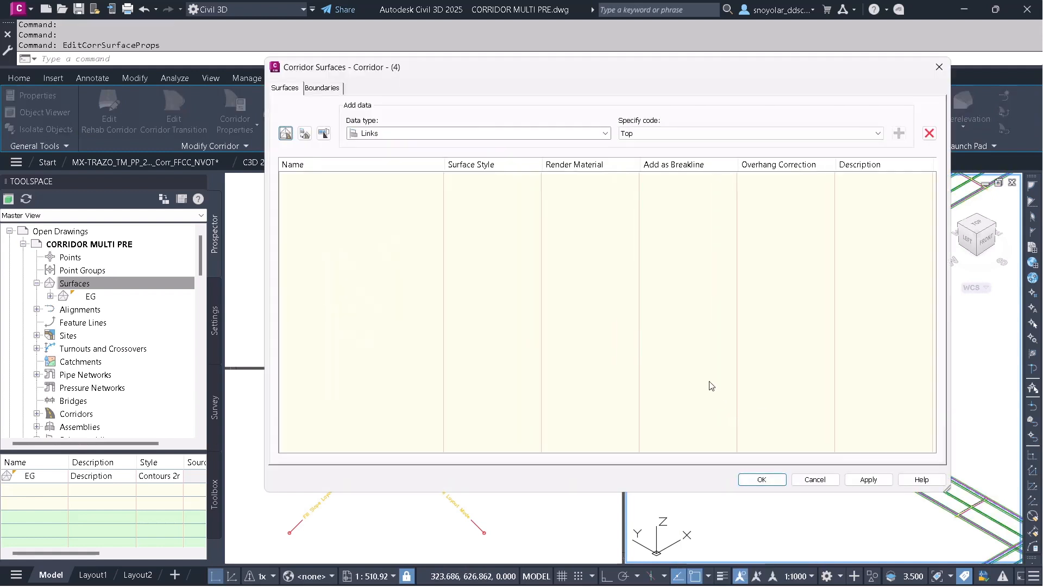
click(286, 134)
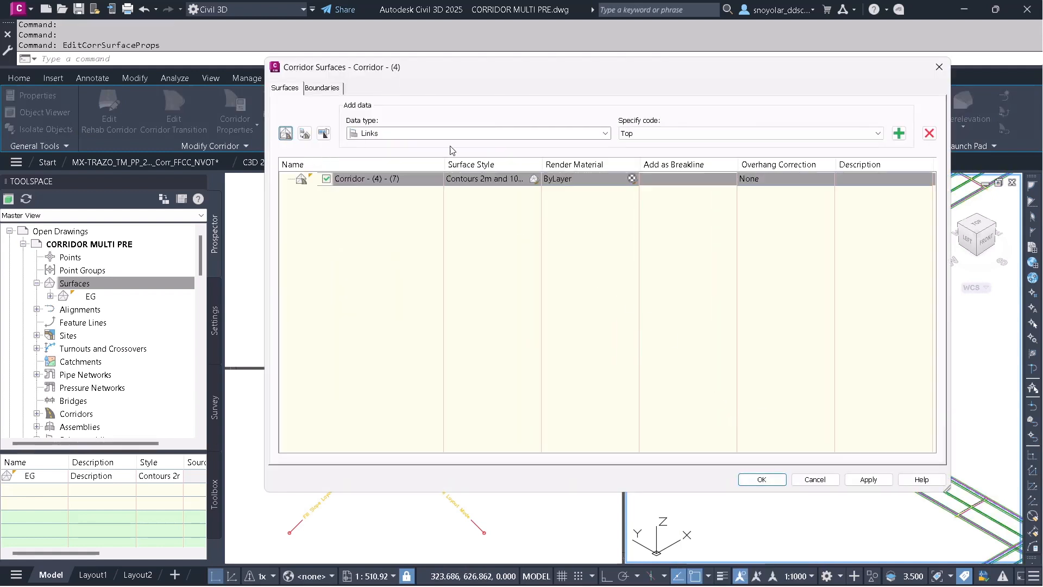
click(899, 134)
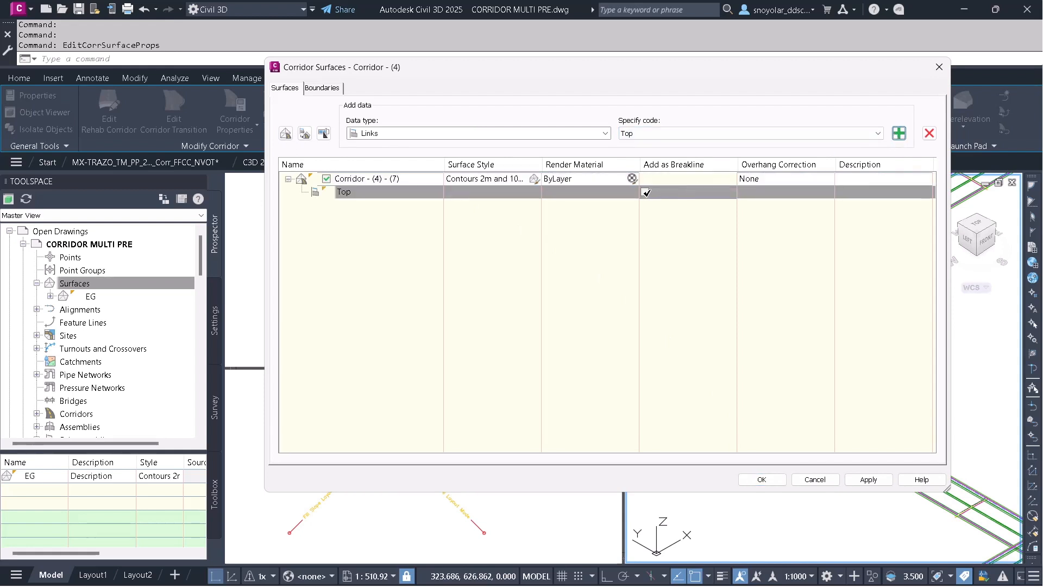
Set the corridor surface's overhang correction to Top Links.
click(731, 184)
click(753, 183)
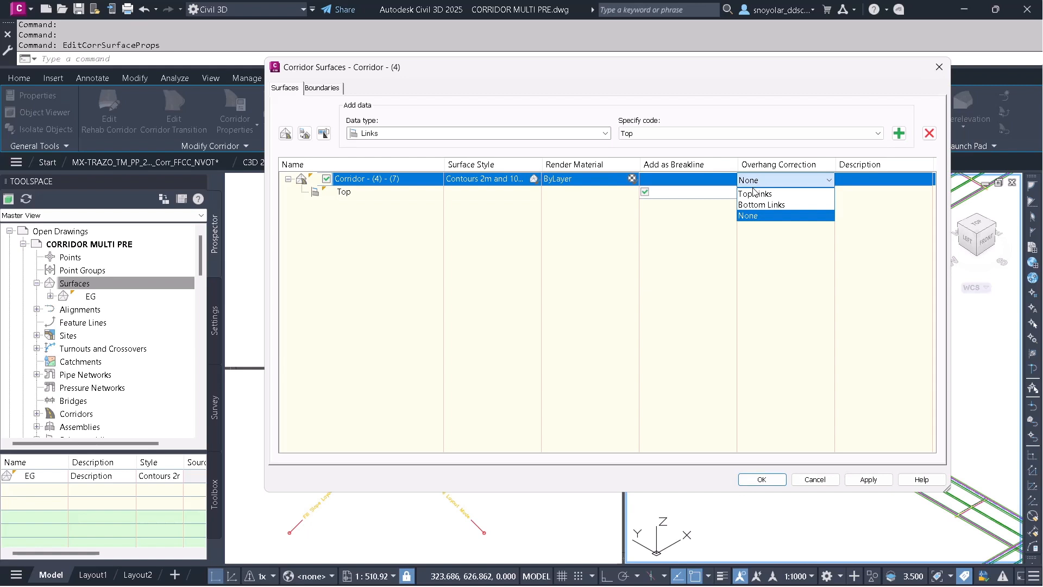
click(754, 194)
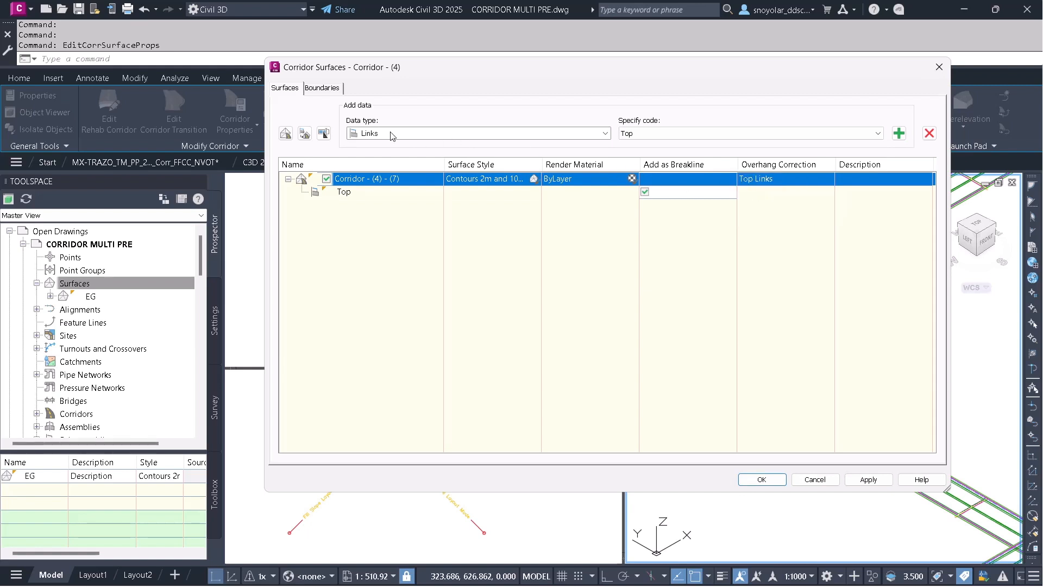
Add a second corridor surface and rename the first corridor surface to Corridor - top.
click(286, 133)
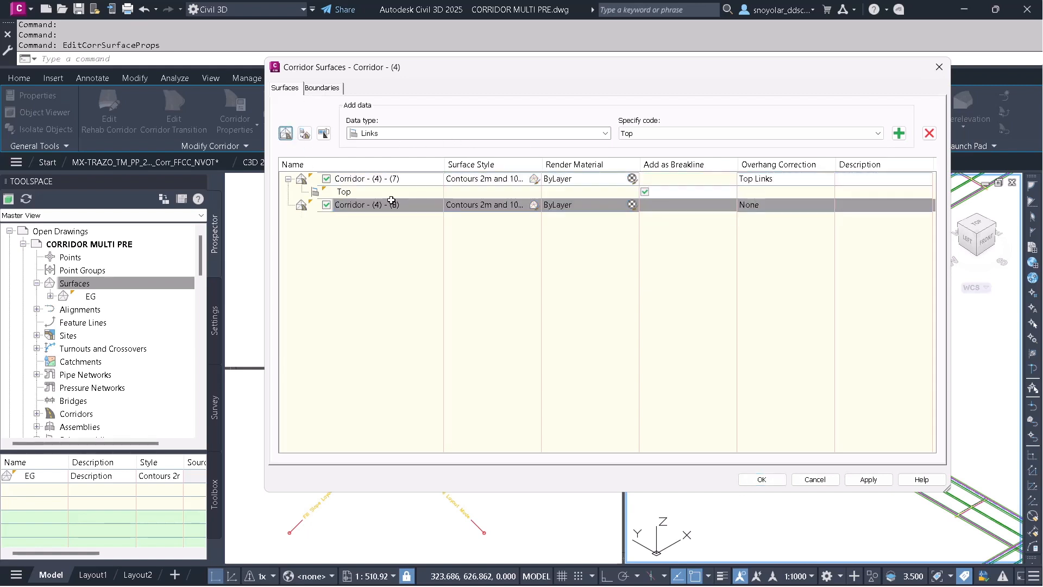
click(408, 182)
click(413, 178)
click(414, 178)
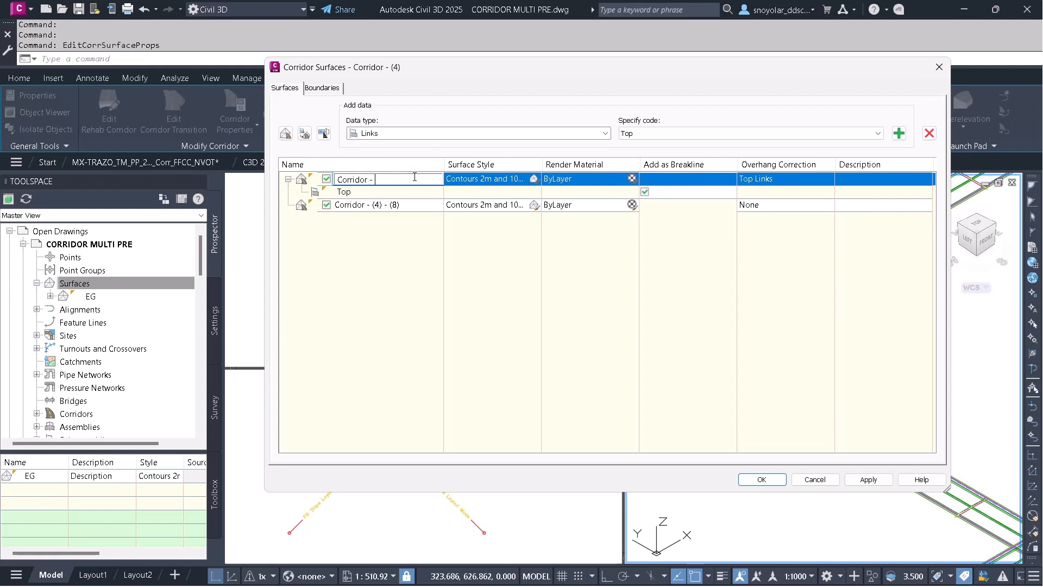
Rename the second corridor surface to Corridor - dat.
click(378, 204)
click(380, 205)
click(409, 205)
key(BackSpace)
key(BackSpace)
key(BackSpace)
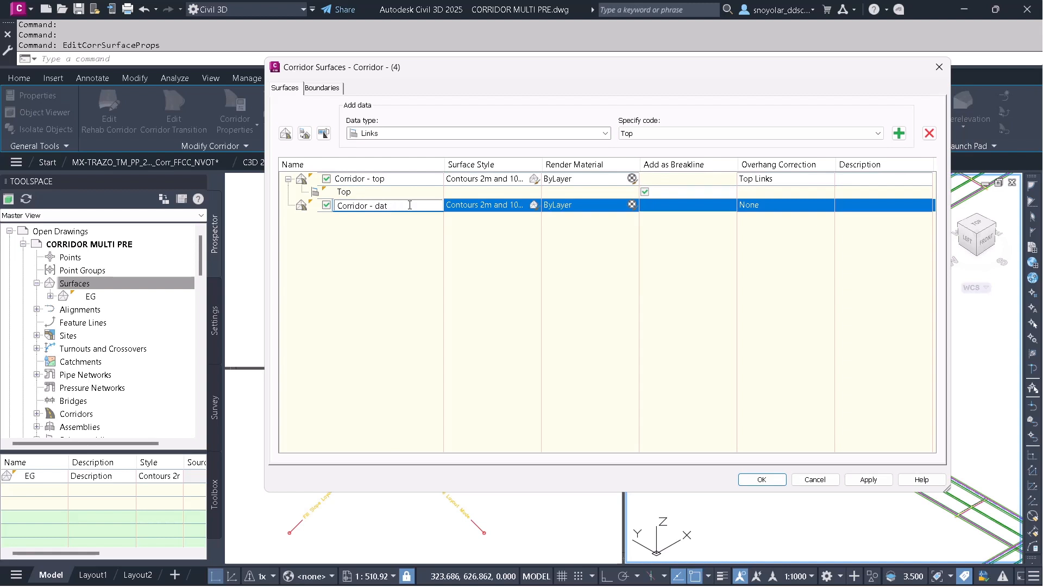
text(dat)
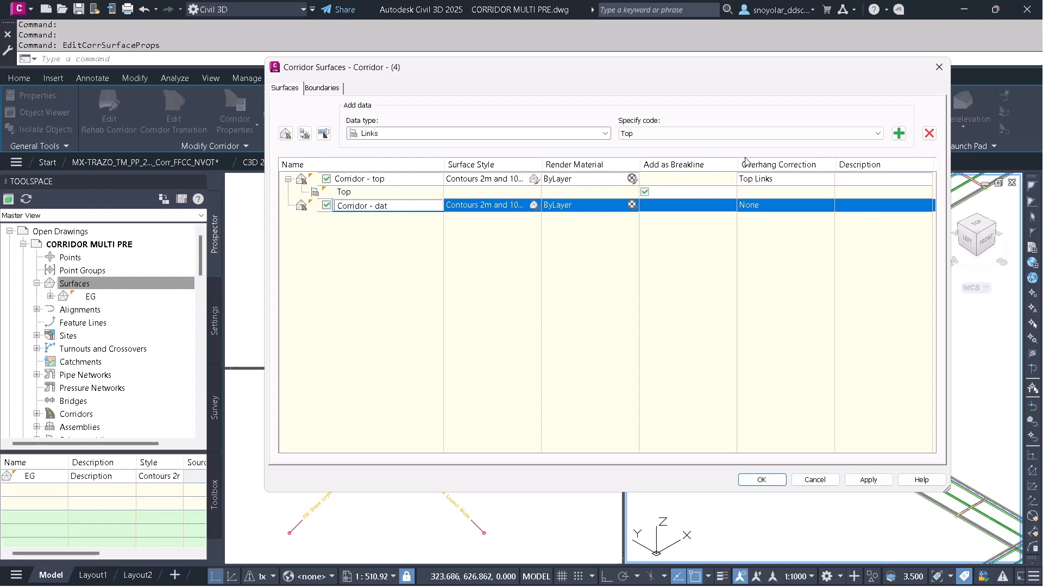
Add Links data with the Datum code to Corridor - dat and set its overhang correction to Bottom Links.
click(723, 134)
click(672, 196)
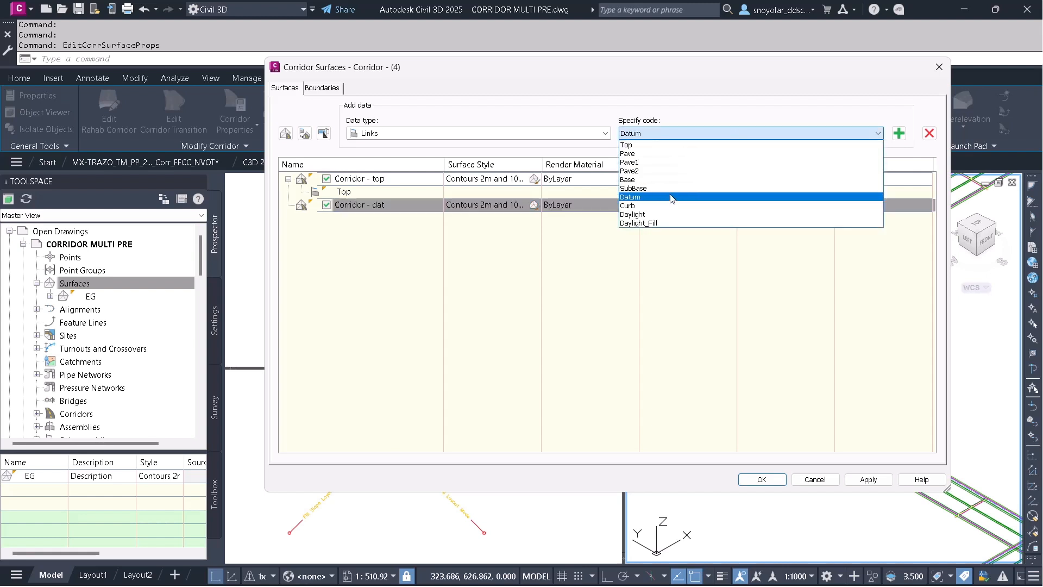
click(900, 133)
click(644, 218)
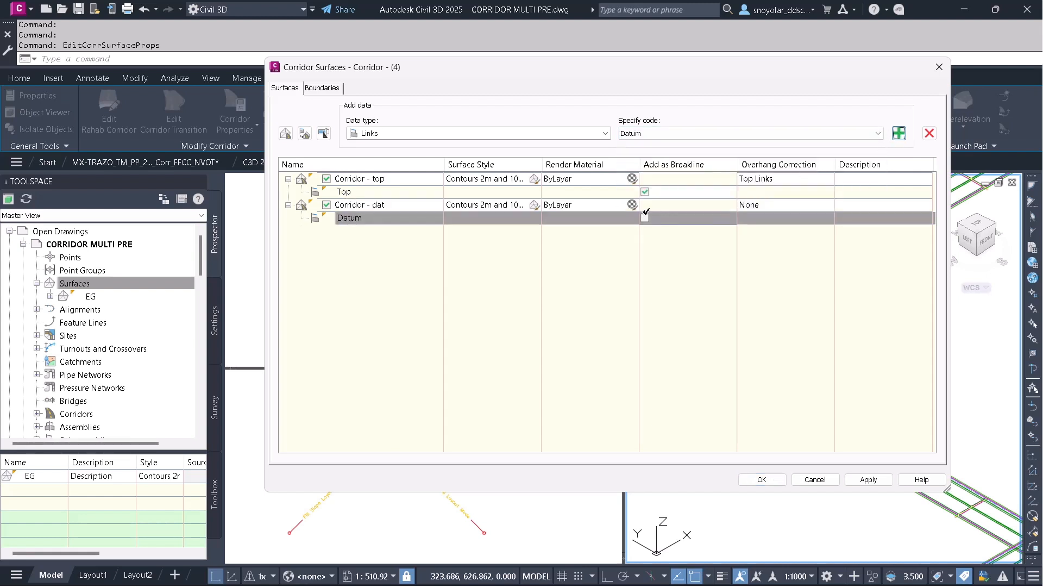
click(752, 205)
click(755, 223)
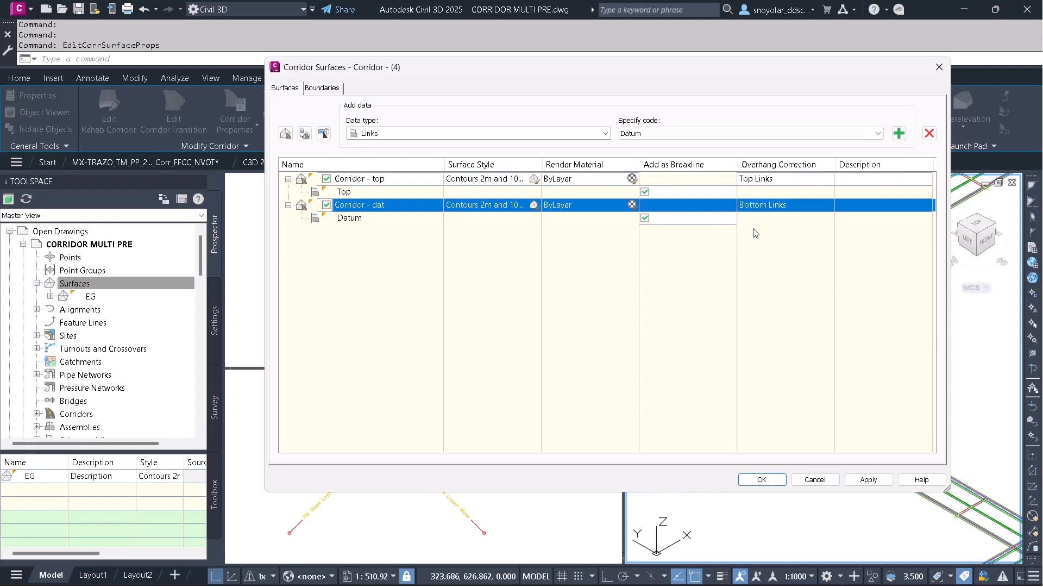
Add a Corridor Shrinkwrap boundary to both corridor surfaces and accept the dialog.
click(328, 89)
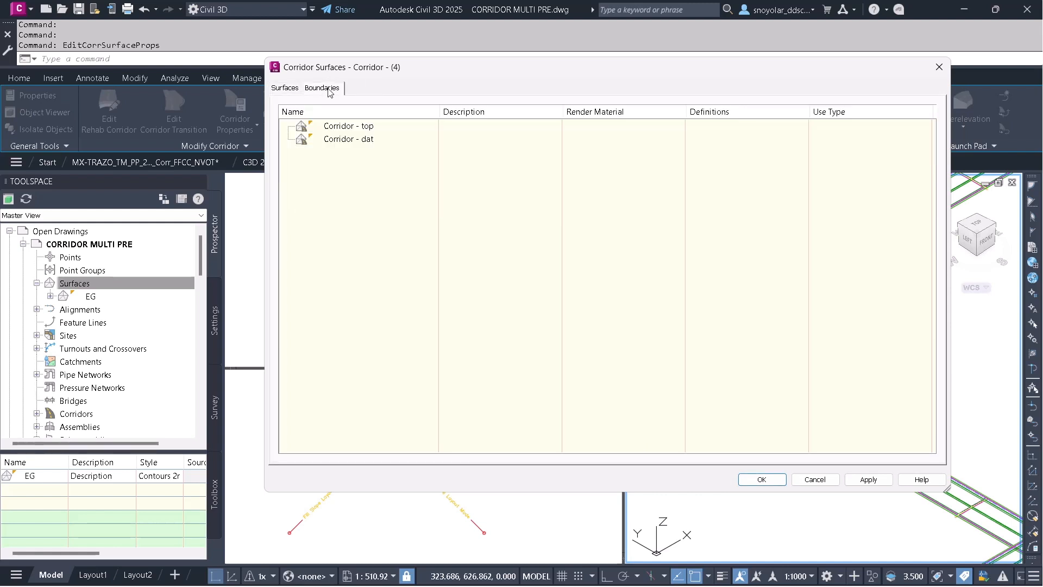
click(339, 128)
right_click(339, 128)
click(390, 135)
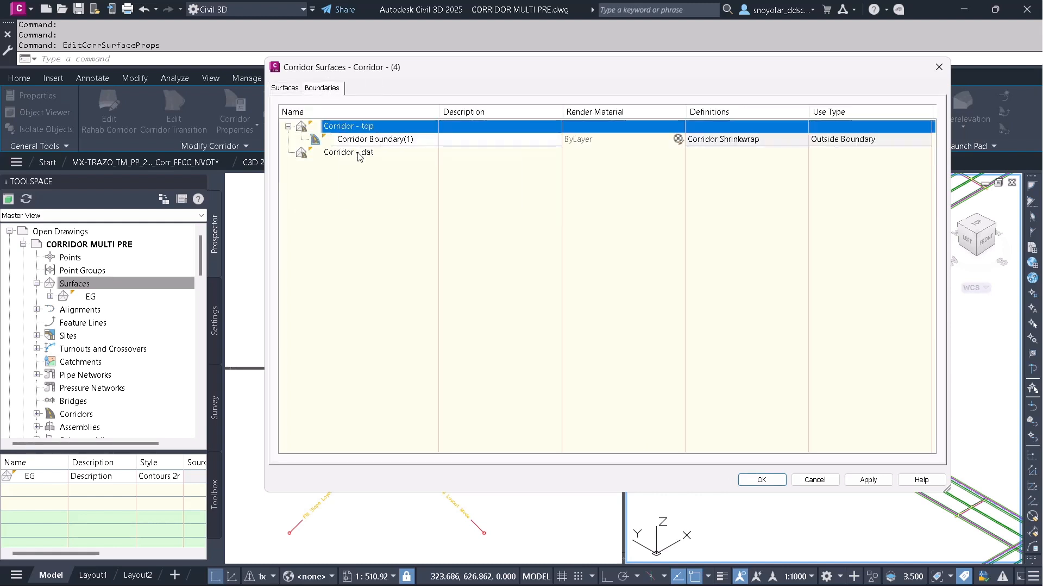
click(359, 152)
right_click(359, 152)
click(396, 160)
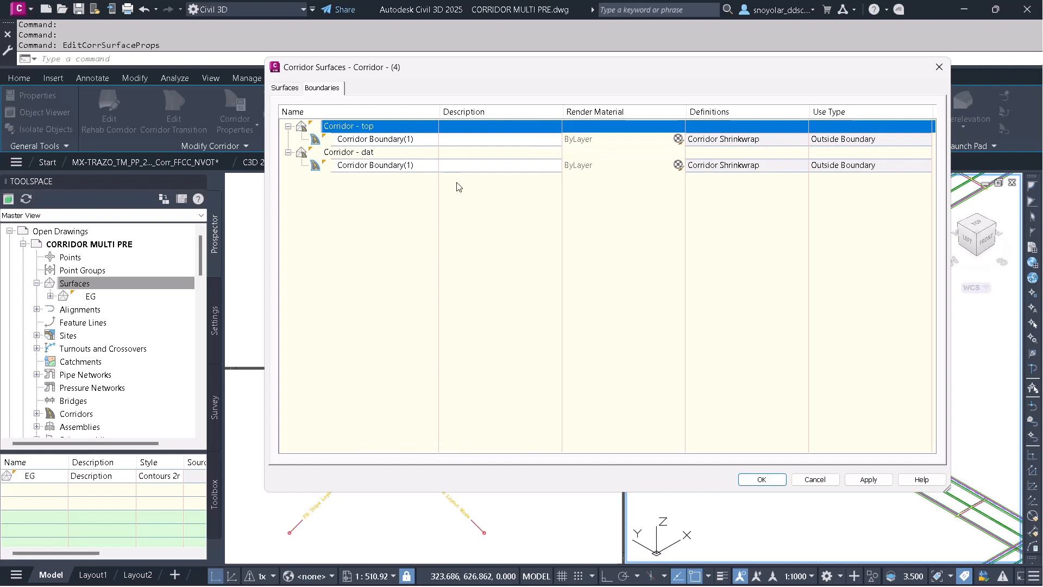
click(766, 478)
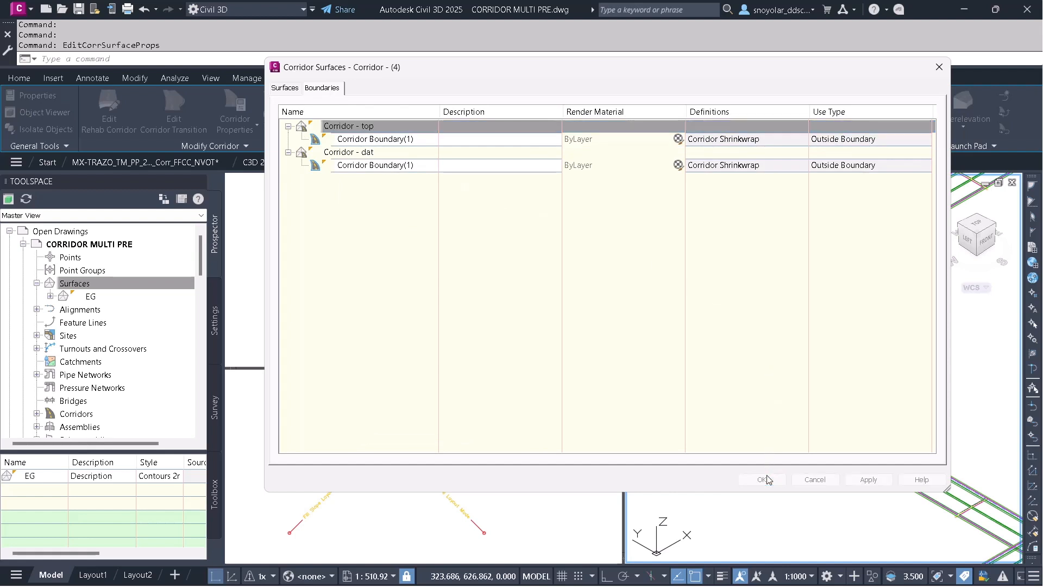
Set the Surfaces collection to Reduced Level of Detail.
click(396, 263)
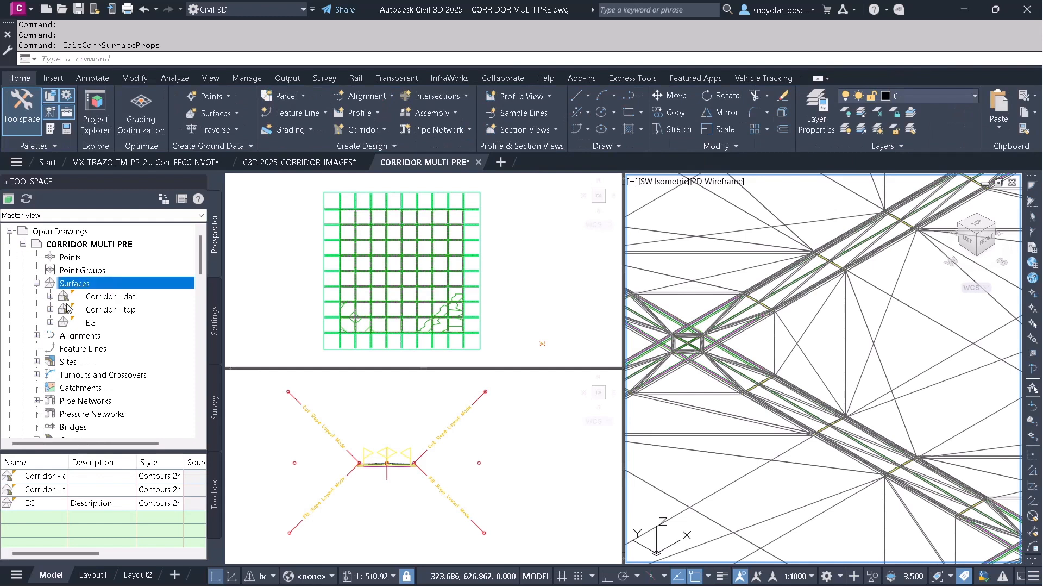
right_click(71, 283)
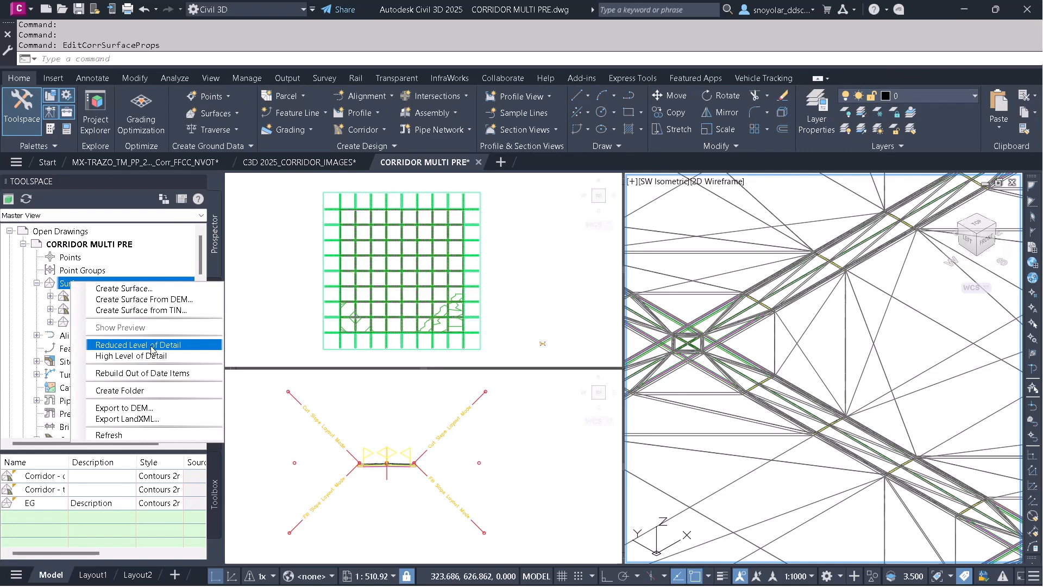
click(152, 346)
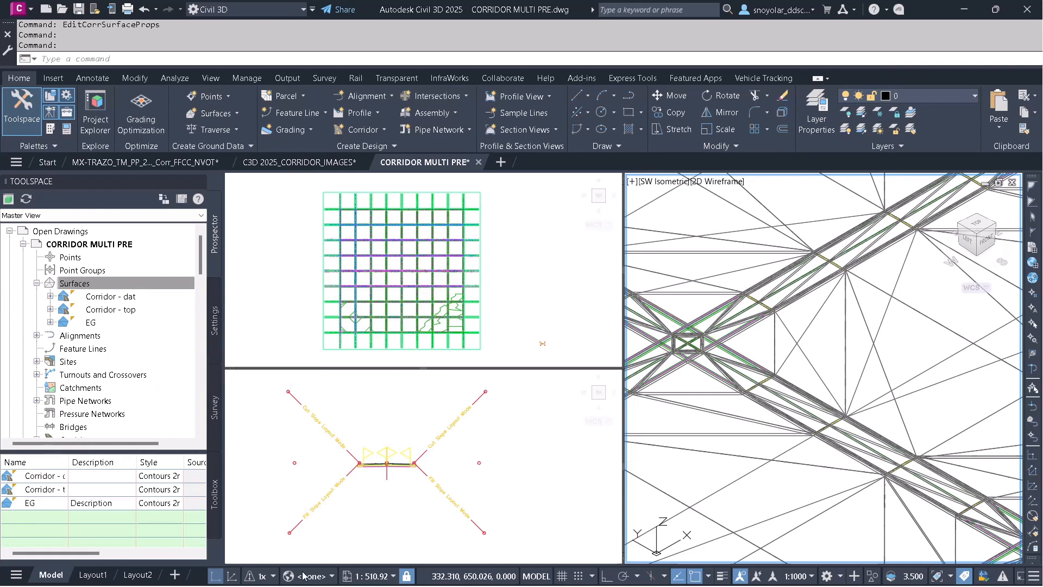
Switch to the PowerPoint slide show and advance to the next slide.
key(super)
mouse_move(282, 580)
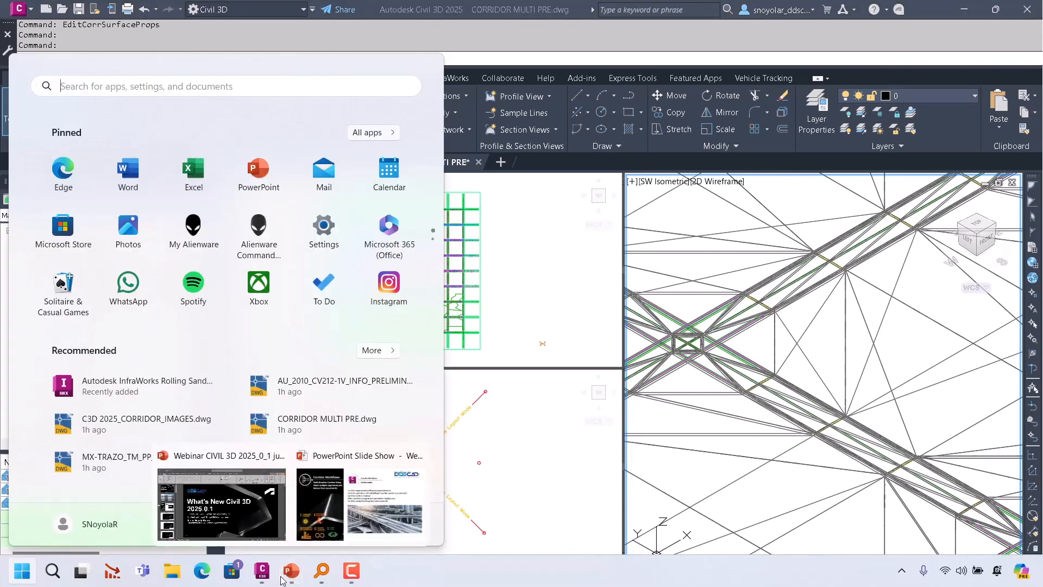
click(322, 526)
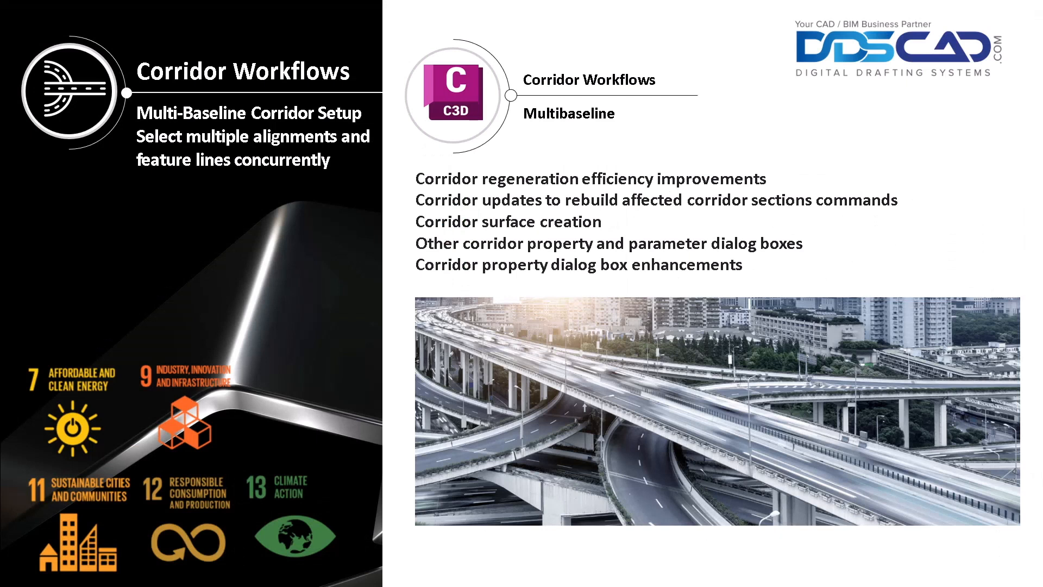
key(Right)
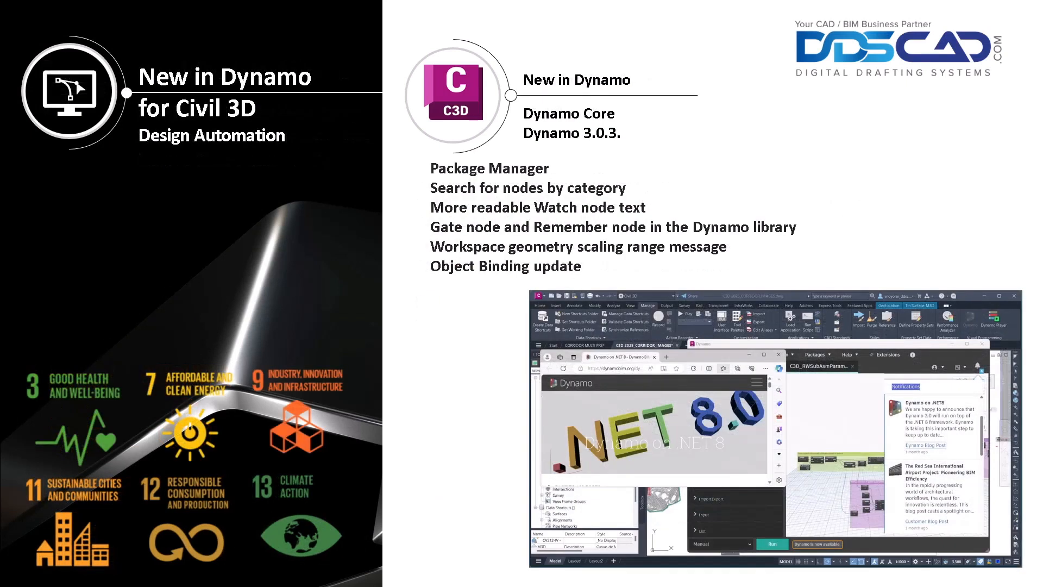